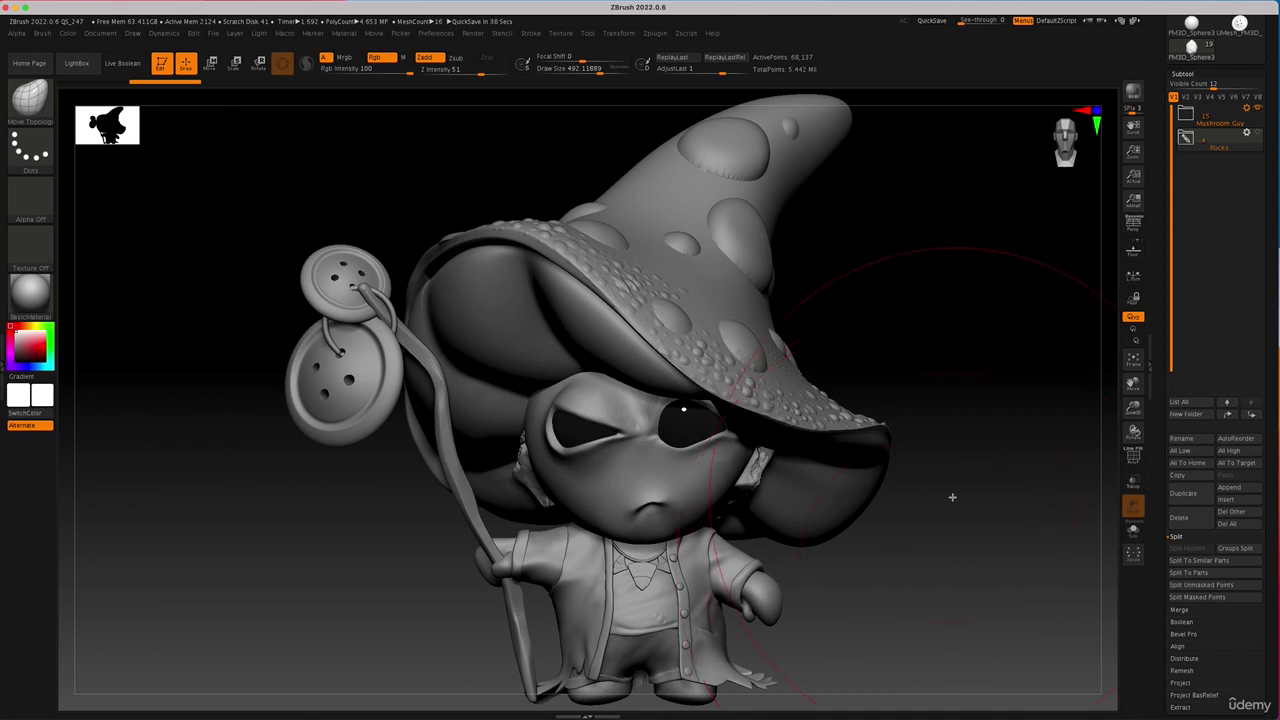
Append a cylinder subtool, flatten it, and lower it beneath the mushroom character's feet.
mouse_move(880, 503)
left_mouse_down()
mouse_move(903, 503)
mouse_move(904, 566)
mouse_move(903, 551)
left_mouse_up()
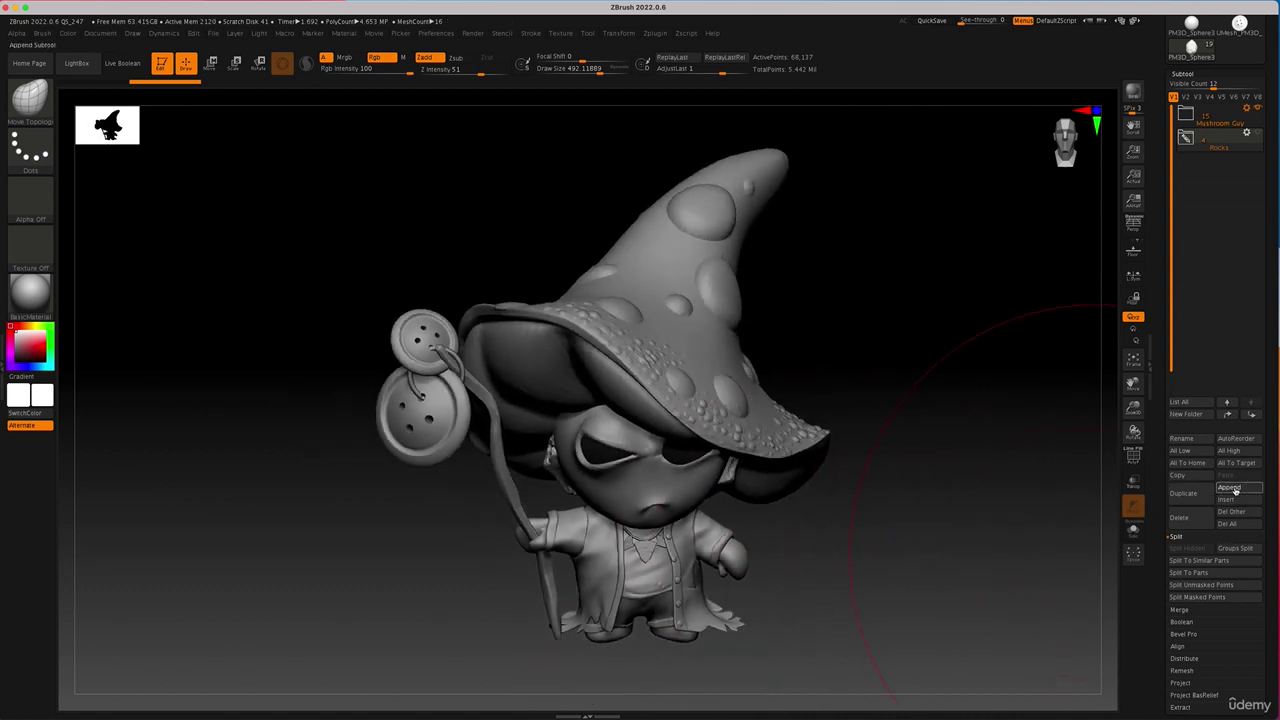
left_click(1232, 488)
left_click(876, 533)
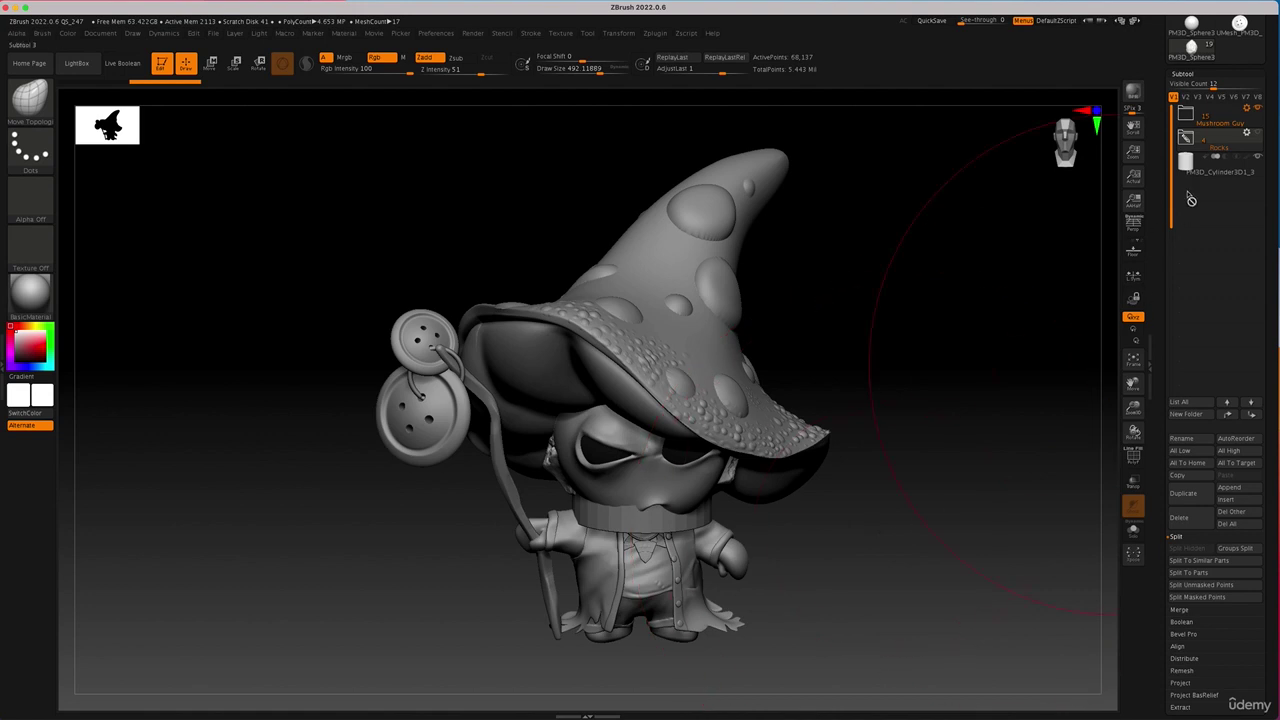
left_click(1205, 168)
key("w")
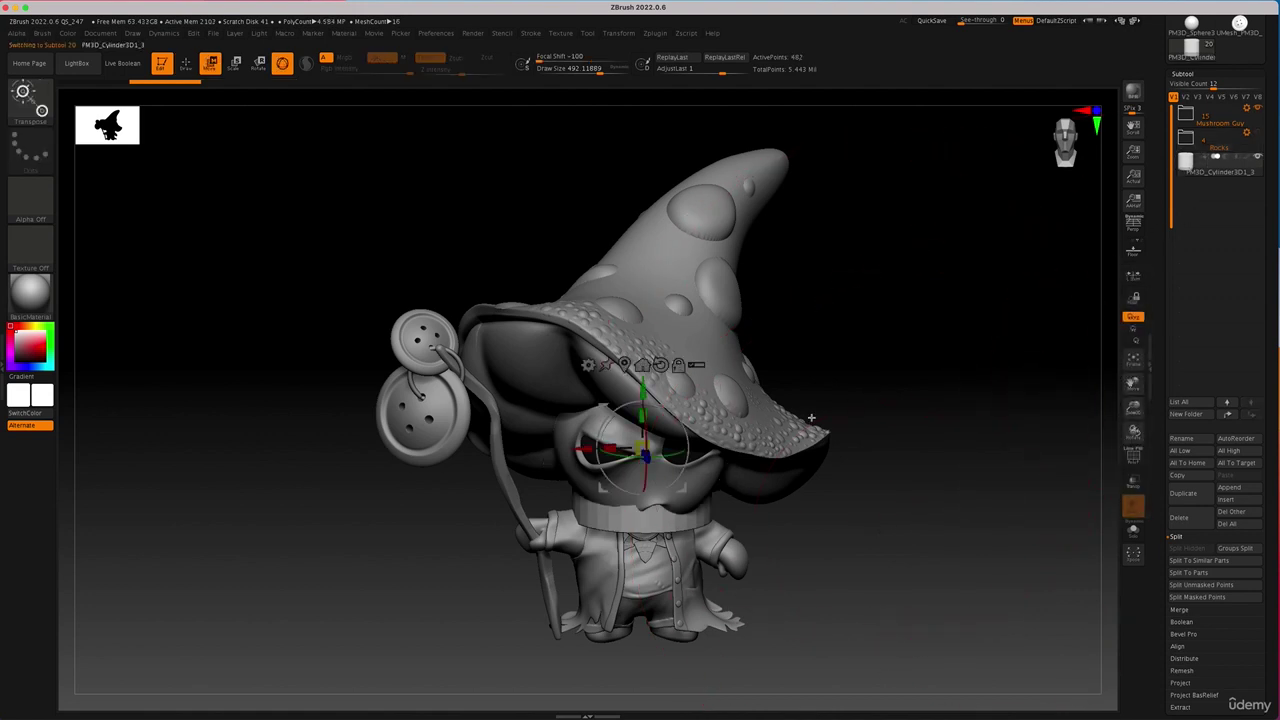
left_click_drag(643, 415, 649, 653)
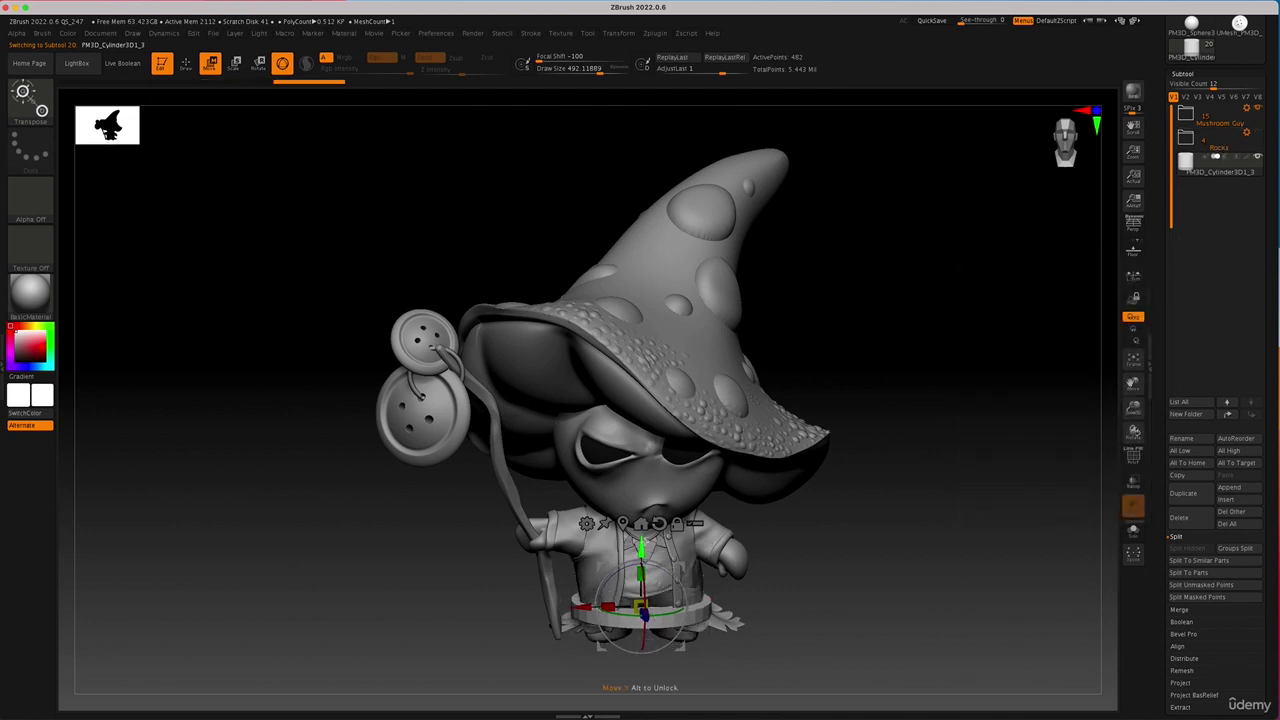
left_click_drag(640, 548, 640, 586)
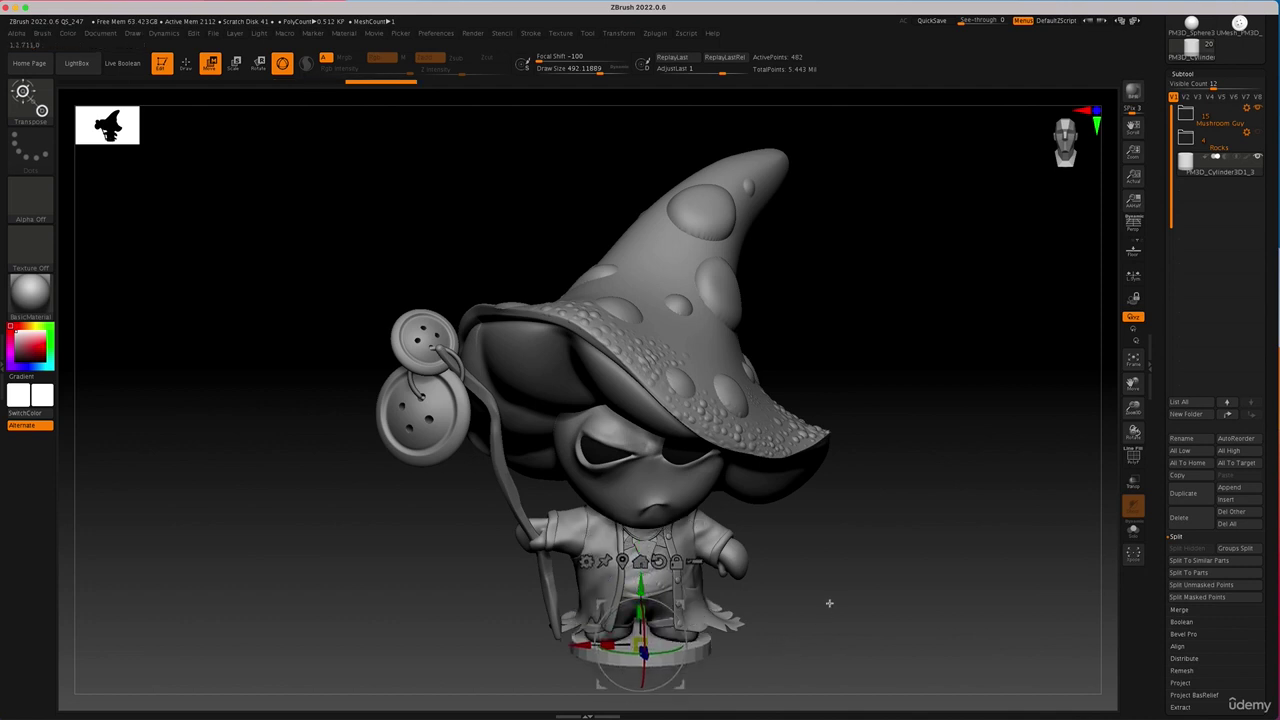
Scale the cylinder into a broad, thin disc around the character and position it just below the feet.
left_click_drag(850, 538, 496, 414, "alt")
mouse_move(667, 496)
left_mouse_down()
mouse_move(667, 526)
mouse_move(667, 515)
left_mouse_up()
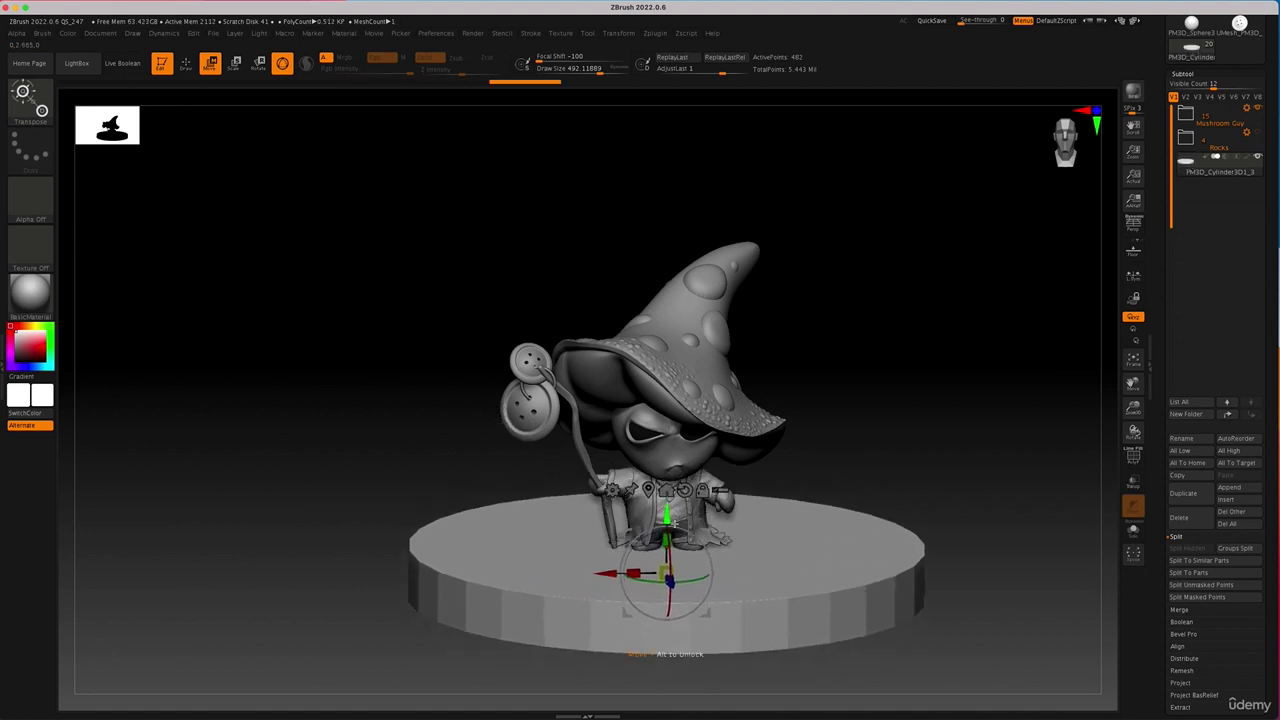
left_click_drag(666, 573, 590, 527)
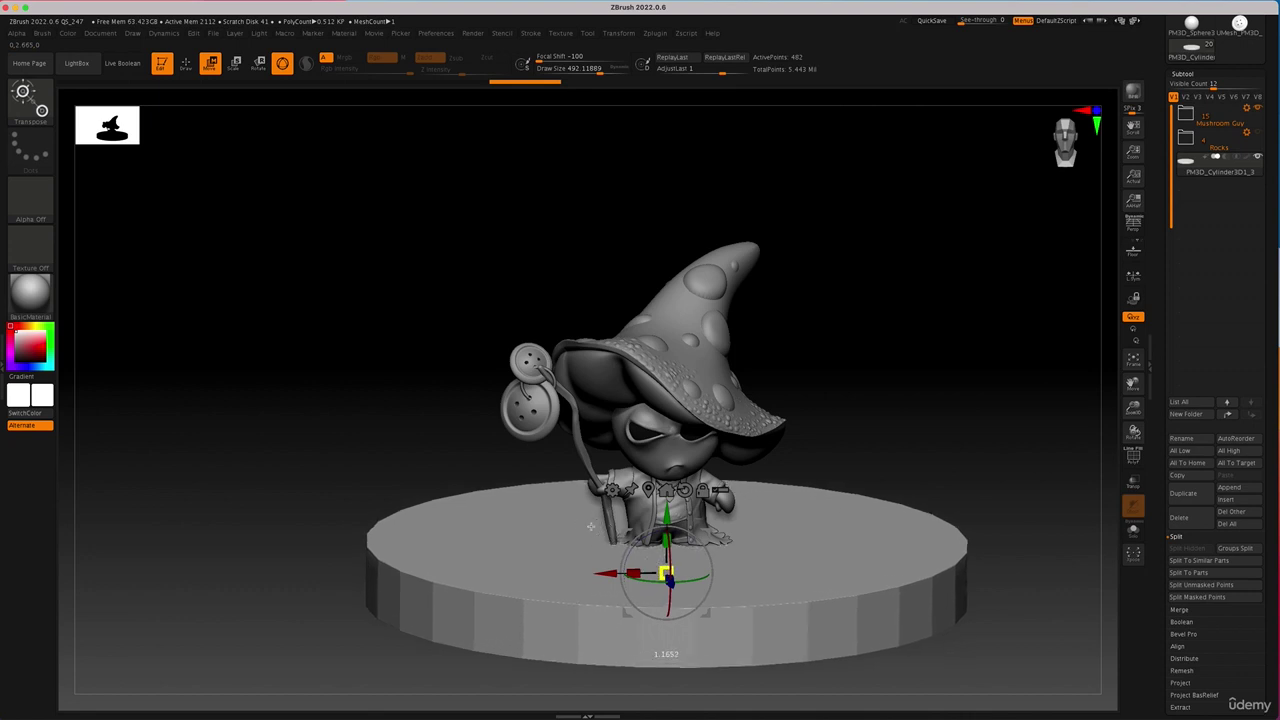
left_click_drag(667, 512, 689, 717)
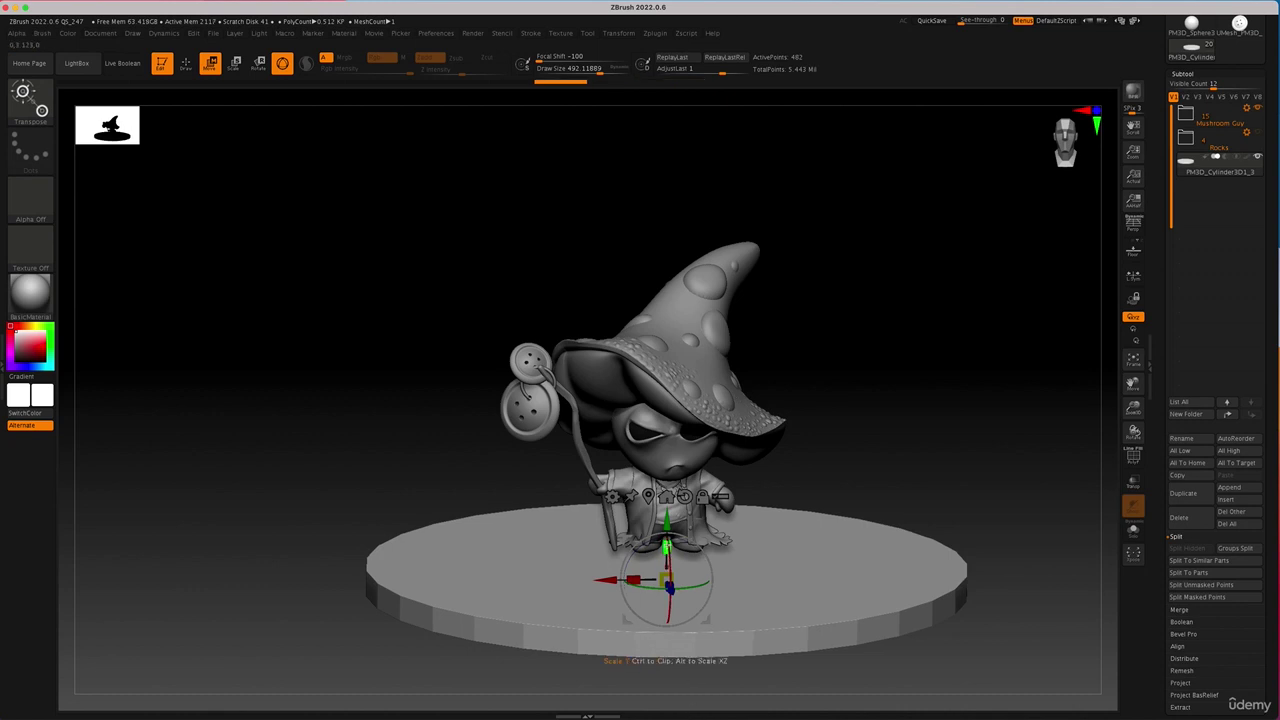
left_click_drag(666, 574, 667, 635)
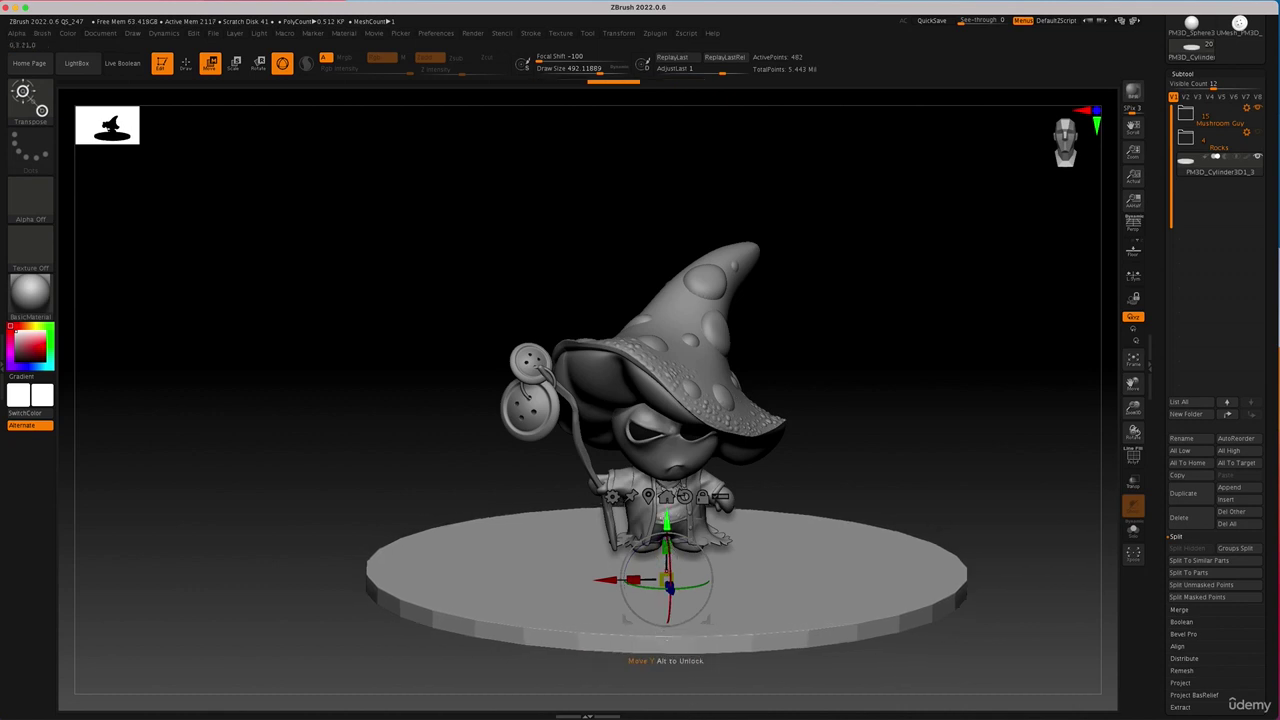
left_click_drag(666, 522, 666, 537)
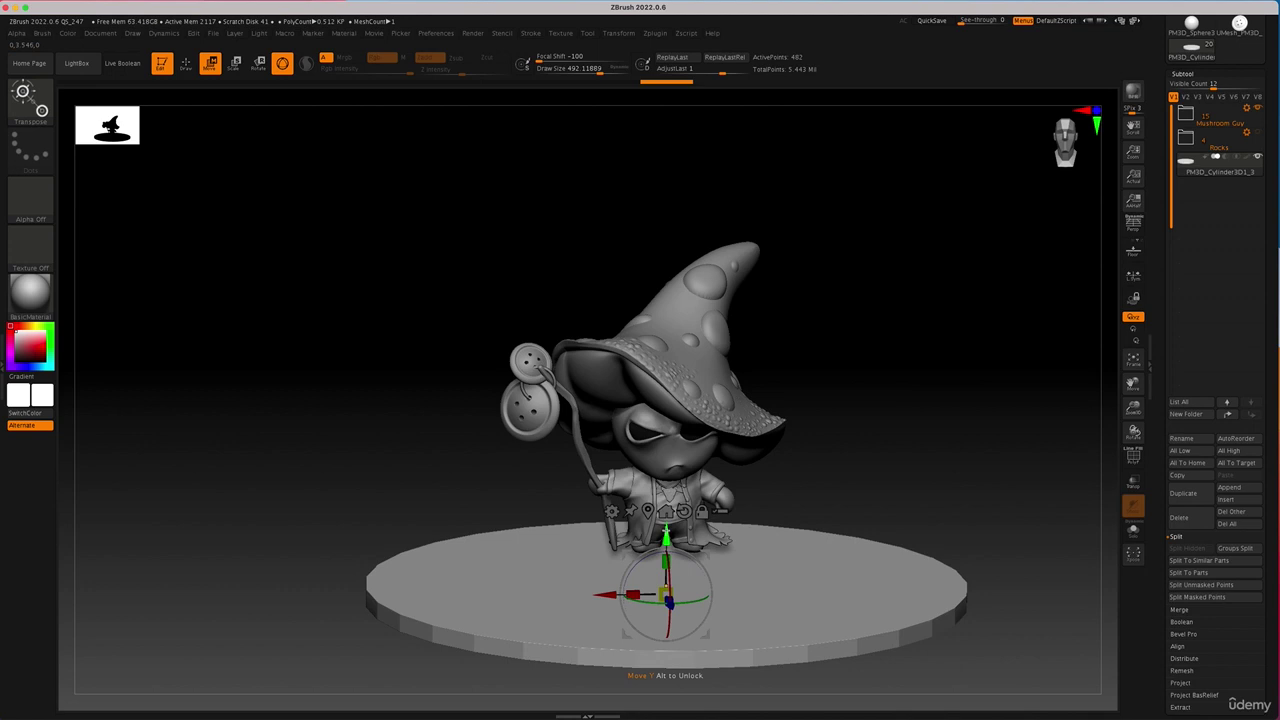
Subdivide the disc to smooth its rim and raise it to the soles of the character's feet.
key("ctrl+d")
key("ctrl+d")
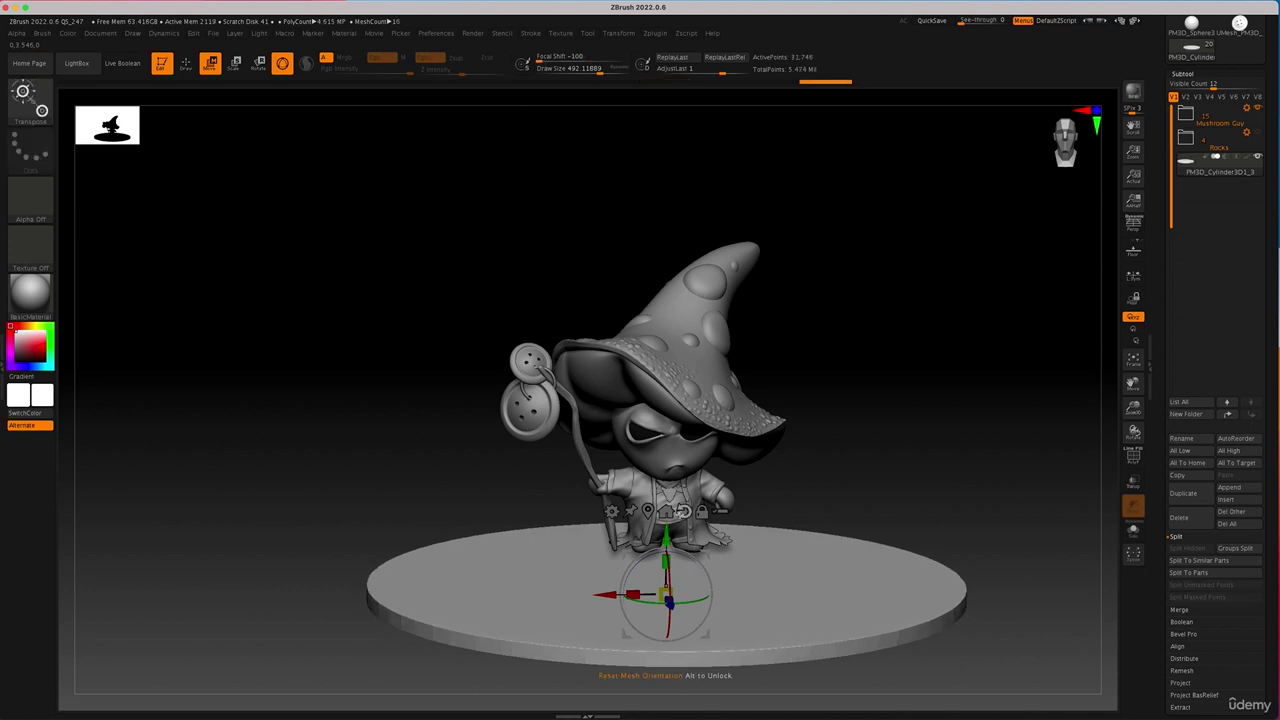
left_click_drag(666, 537, 666, 533)
left_click_drag(847, 480, 843, 466)
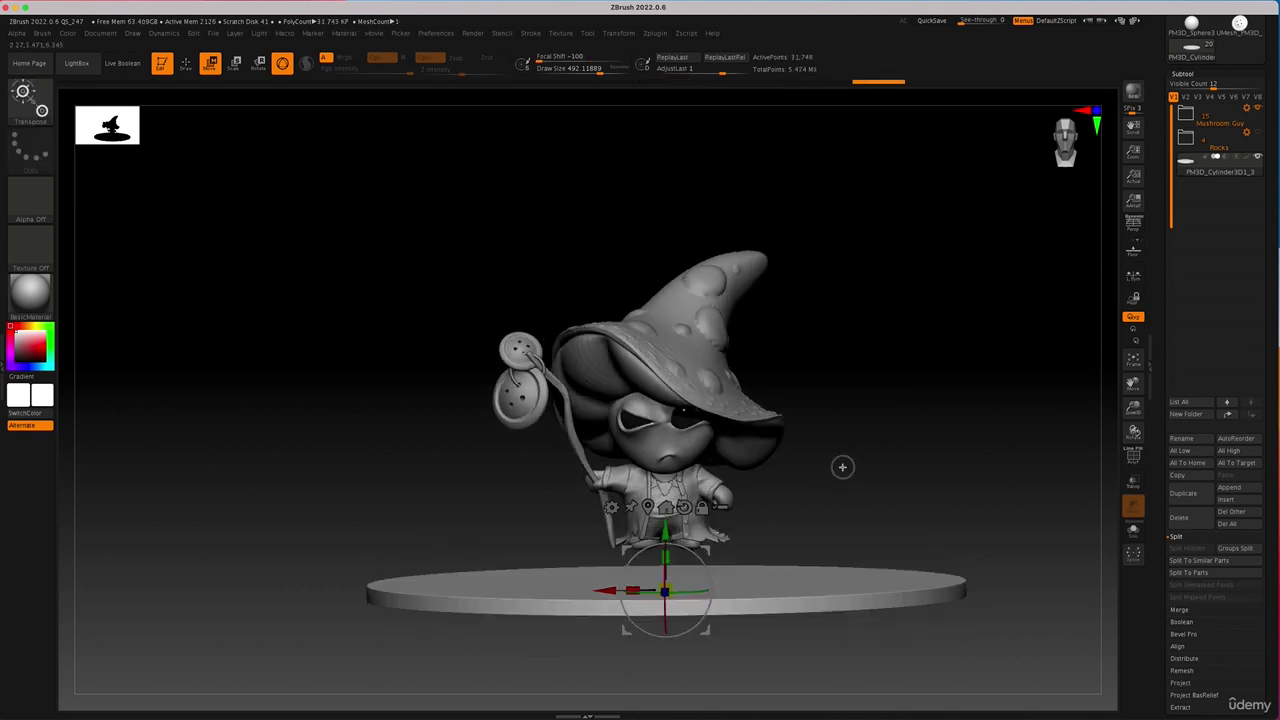
left_click_drag(668, 524, 668, 504)
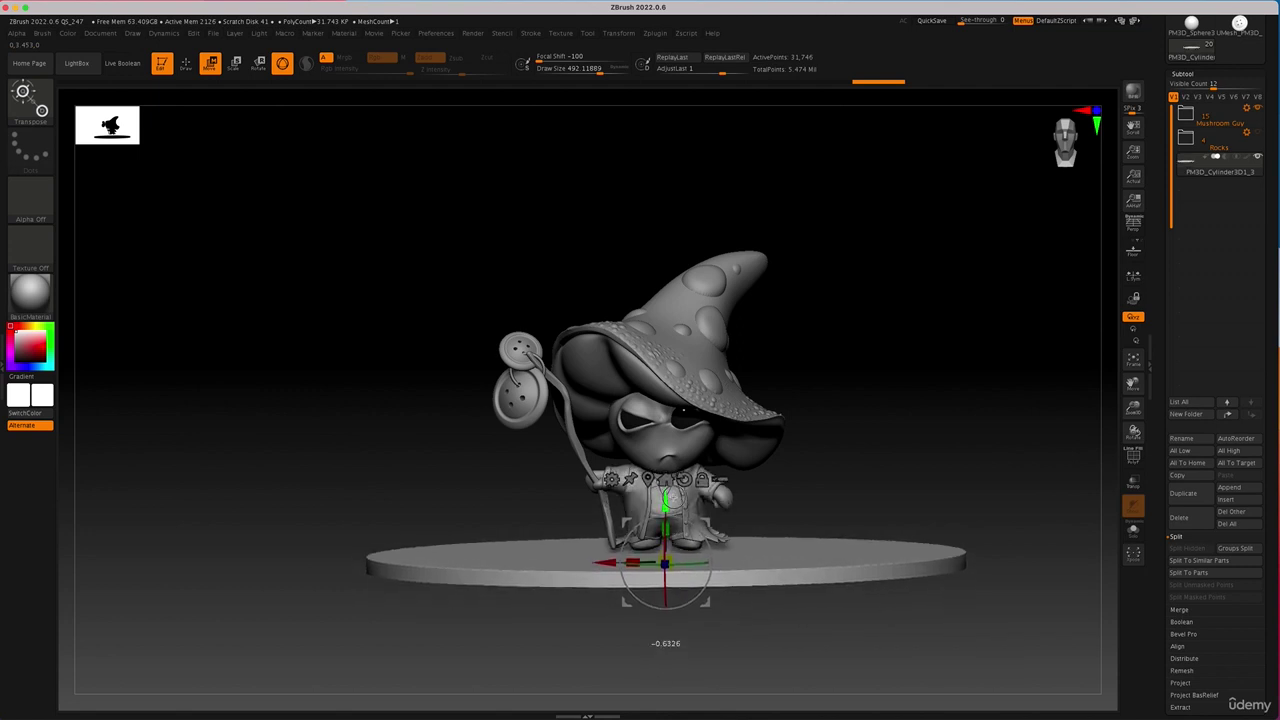
Refine the base disc's width and thickness, and nudge it up to touch the character's feet in front view.
mouse_move(909, 489)
left_mouse_down()
mouse_move(917, 508)
mouse_move(911, 494)
left_mouse_up()
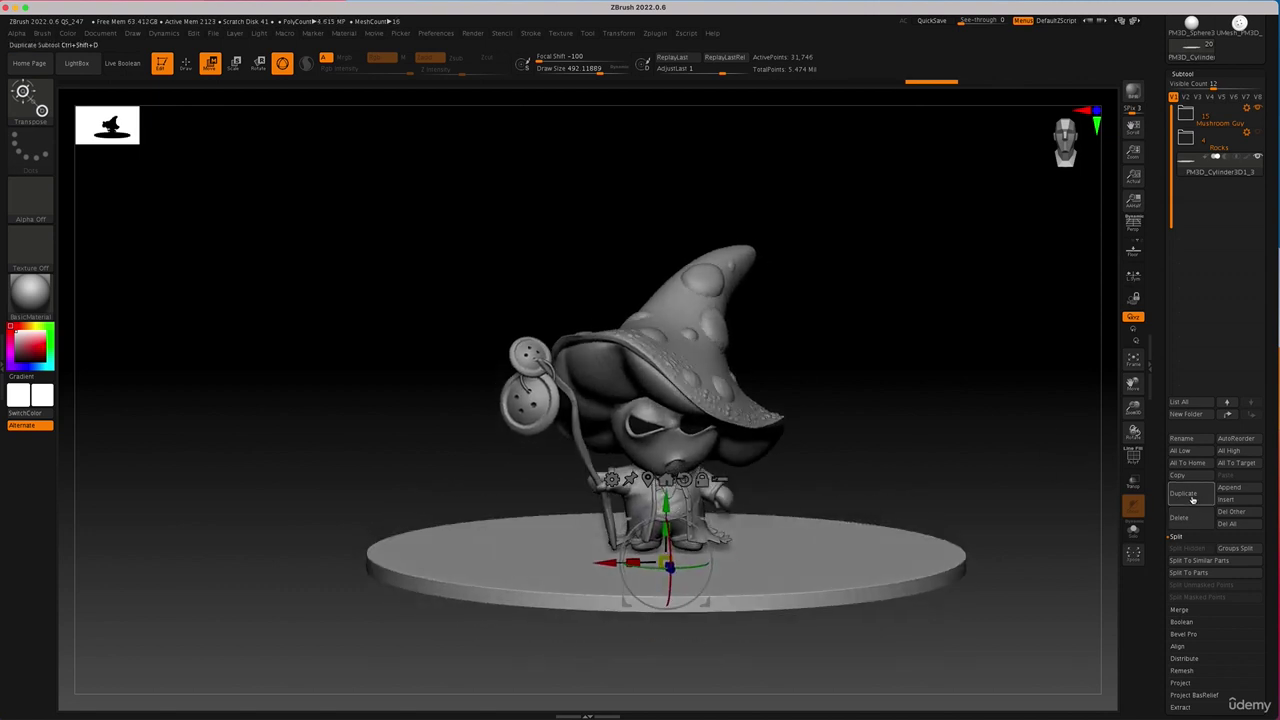
left_click_drag(960, 457, 964, 490)
left_click_drag(665, 562, 629, 535)
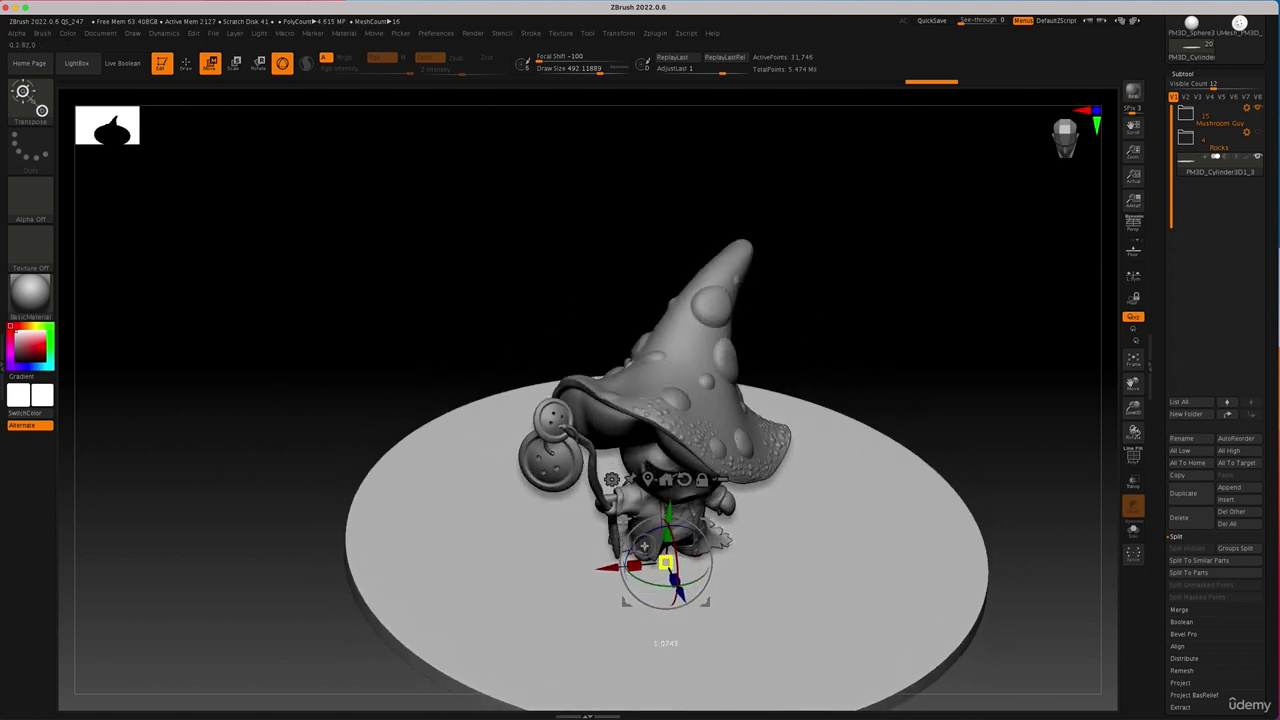
left_click_drag(1011, 351, 1018, 319, "shift")
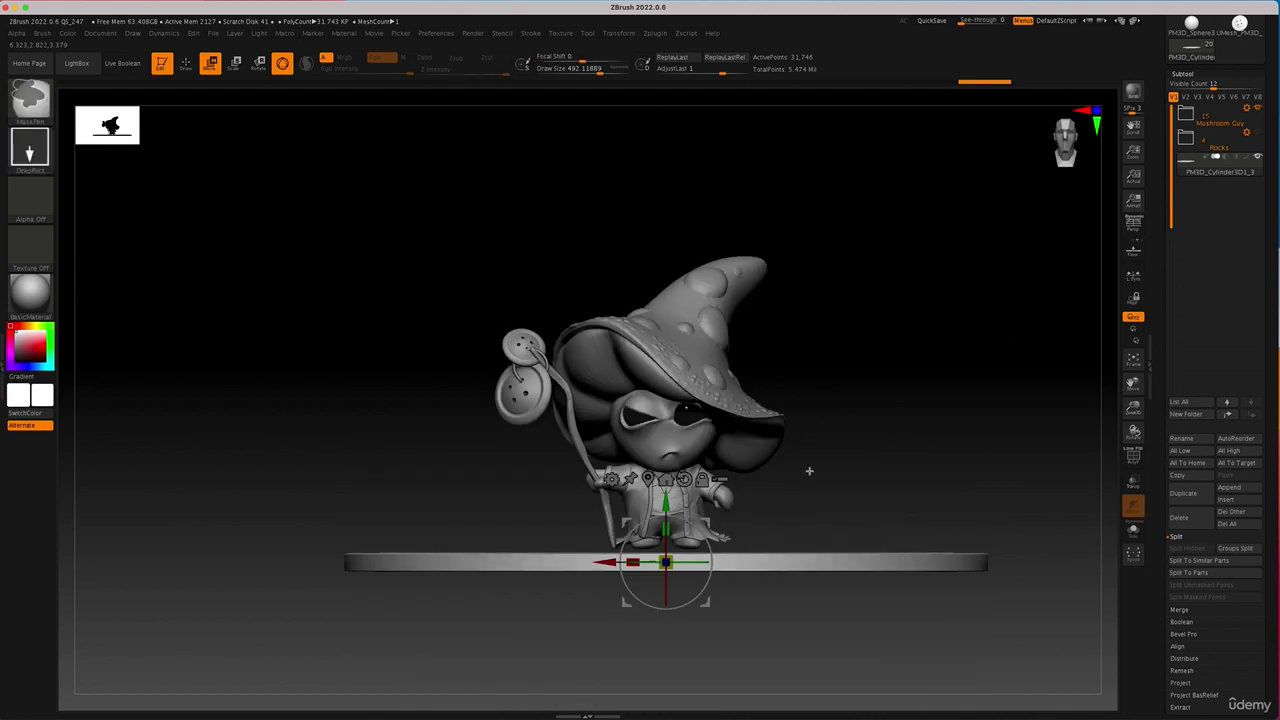
left_click_drag(846, 460, 849, 486)
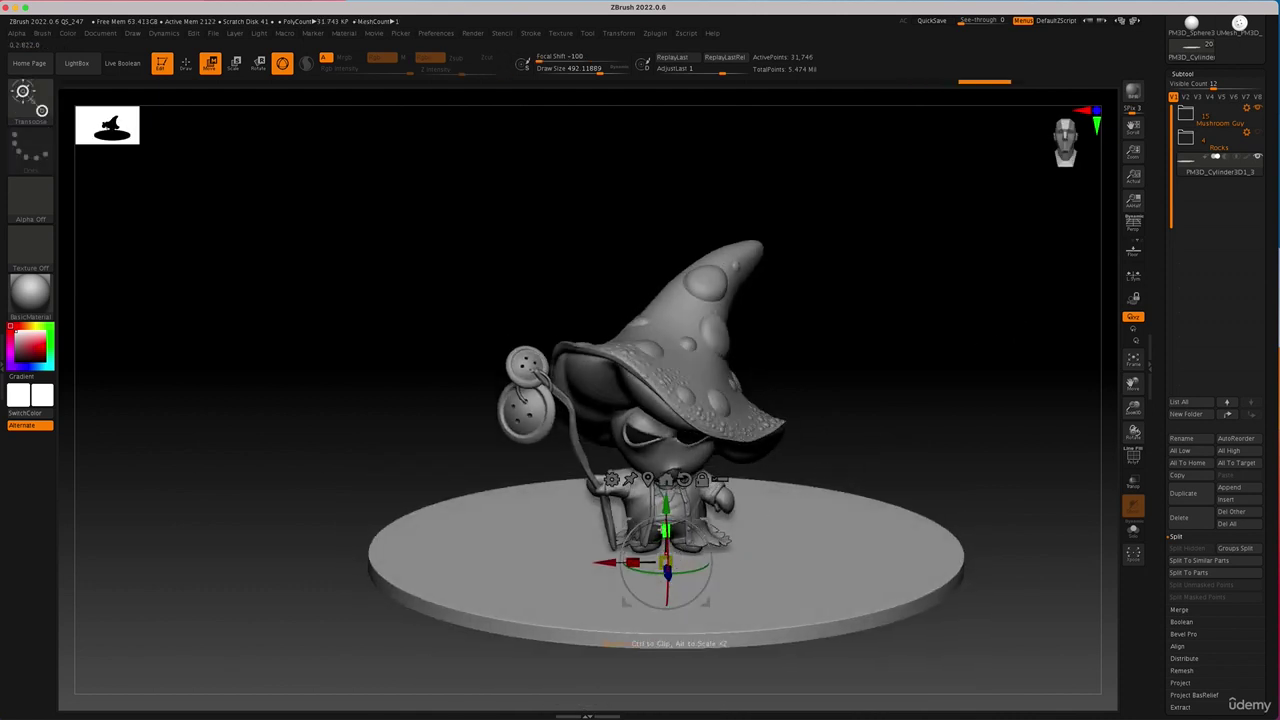
left_click_drag(665, 531, 665, 458)
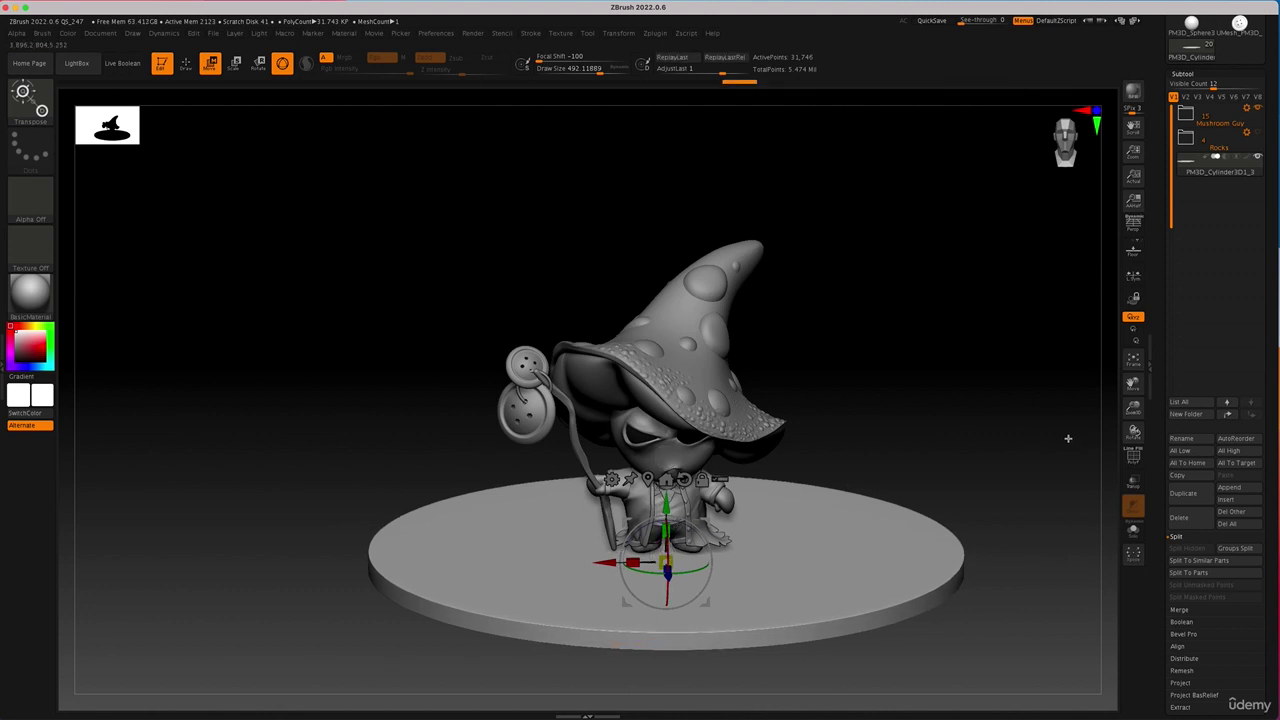
left_click_drag(934, 466, 925, 463, "shift")
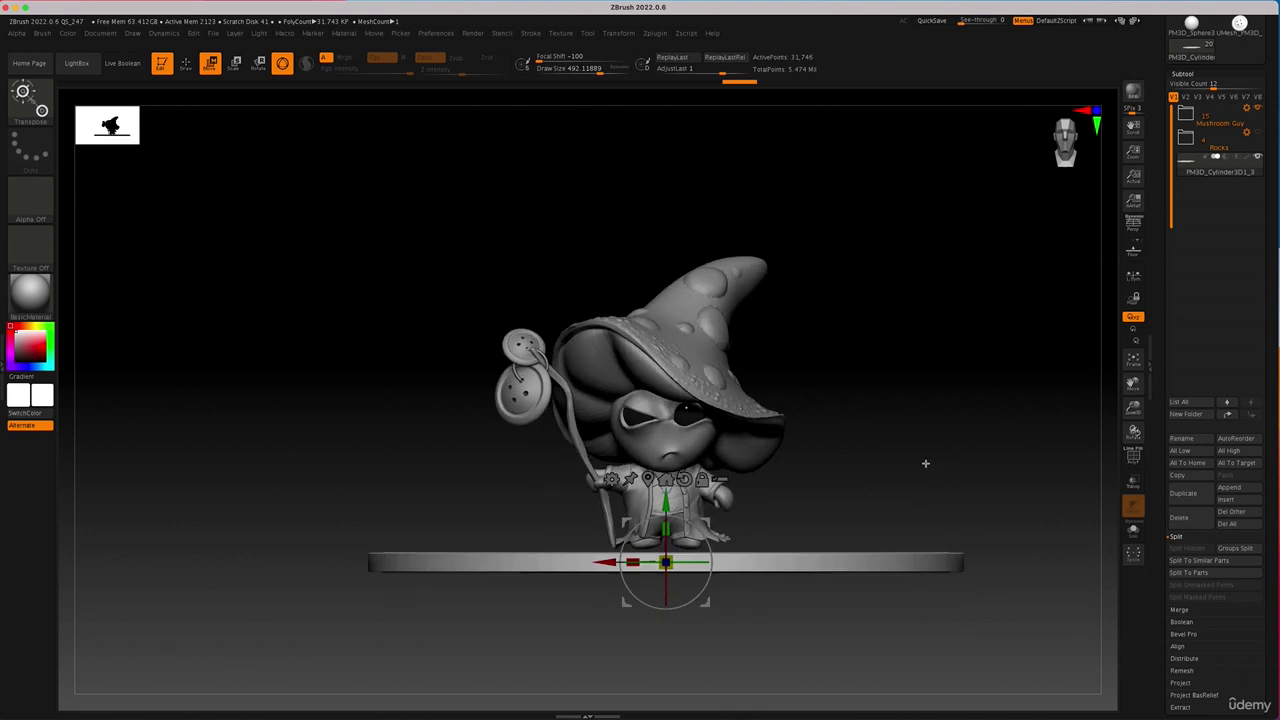
left_click_drag(665, 500, 665, 495)
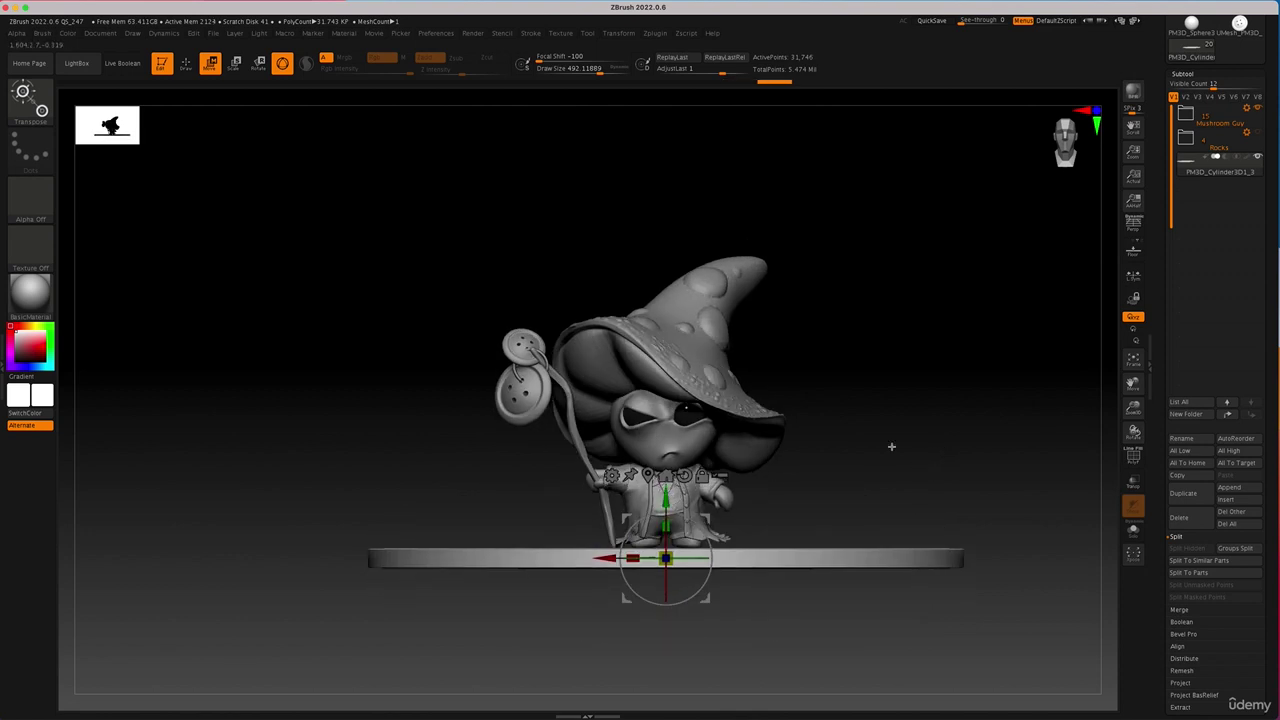
Duplicate the base disc and make the copy a slightly wider, thicker lower tier beneath the original.
left_click(1183, 494)
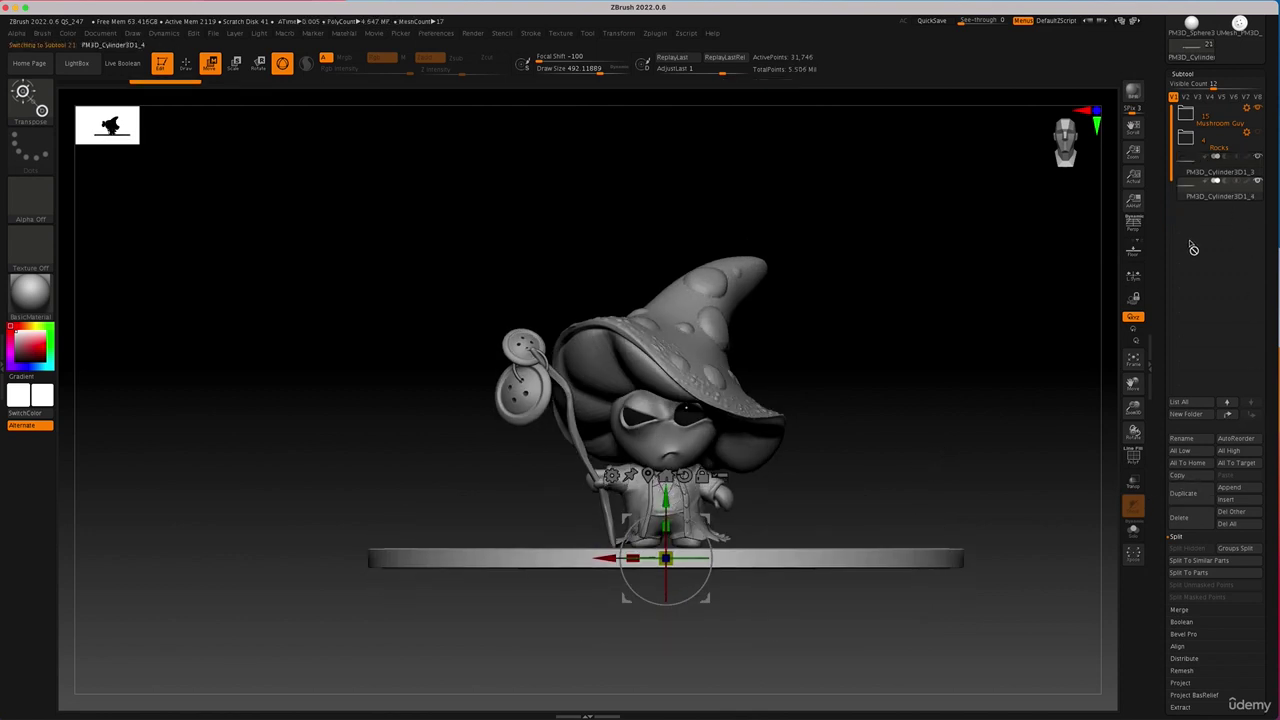
left_click_drag(665, 497, 665, 517)
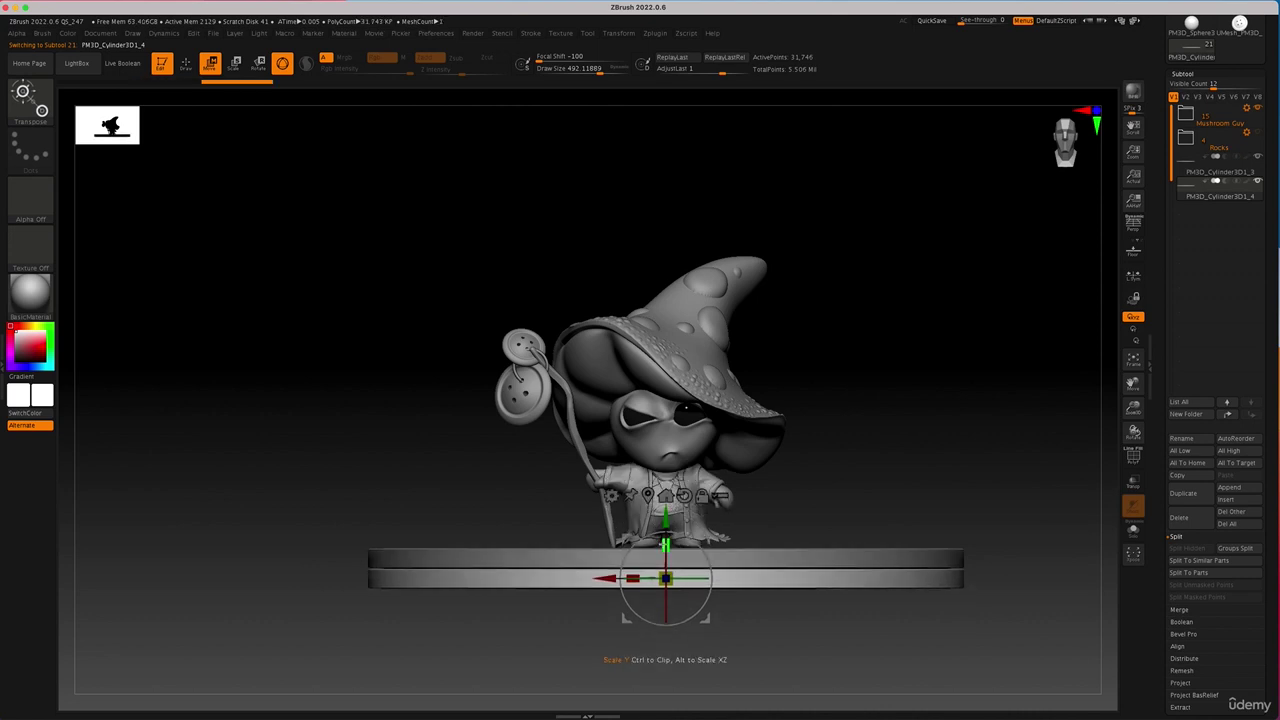
left_click_drag(665, 578, 669, 578)
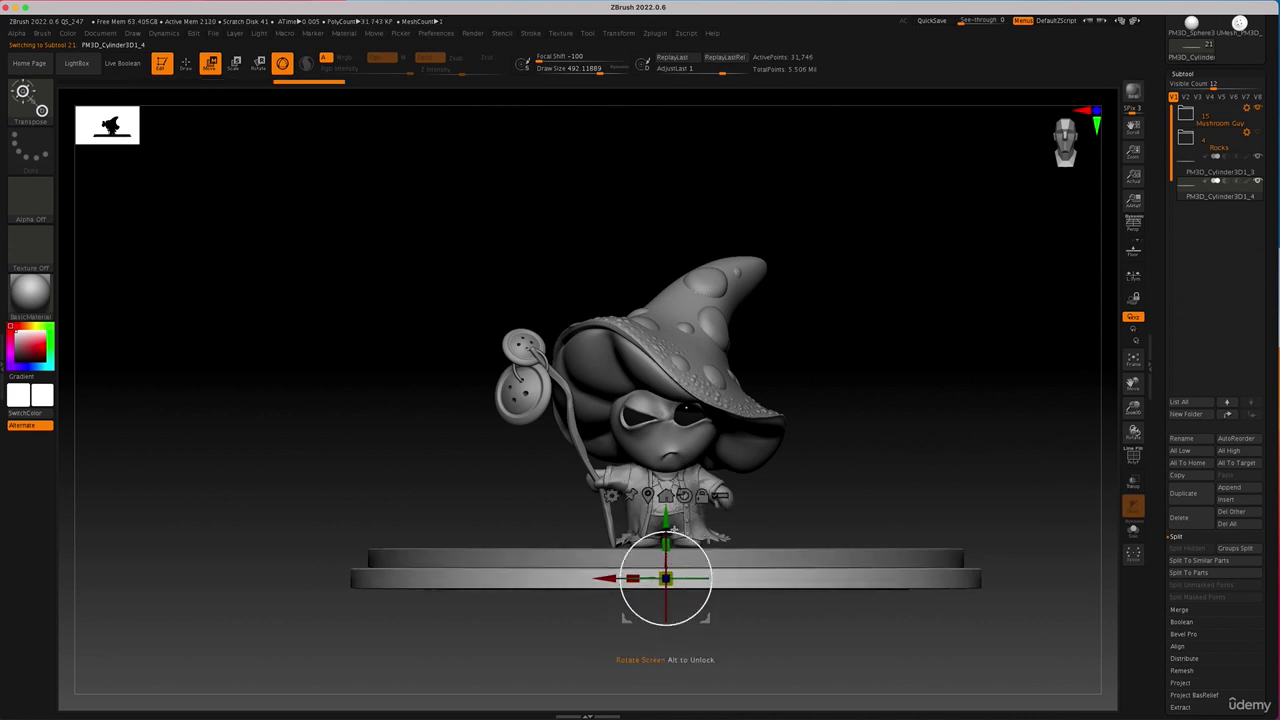
left_click_drag(669, 517, 694, 441)
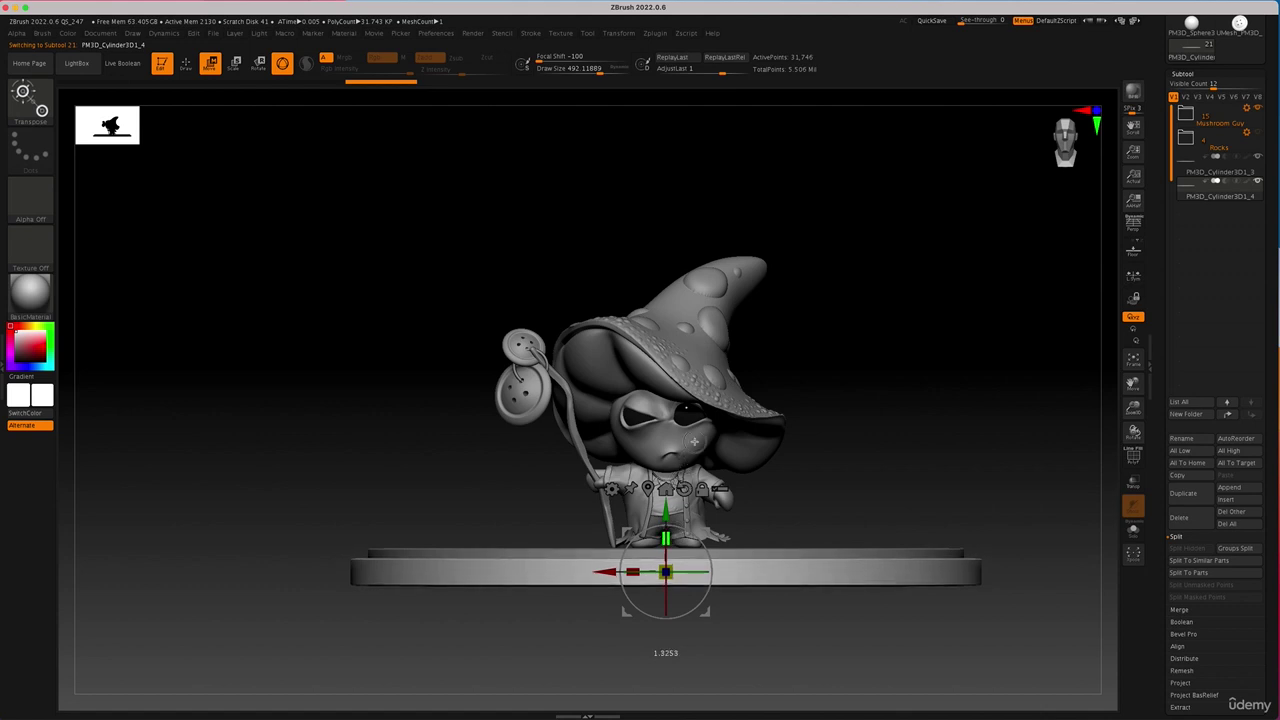
mouse_move(948, 378)
left_mouse_down()
mouse_move(971, 448)
mouse_move(1010, 435)
left_mouse_up()
key("q")
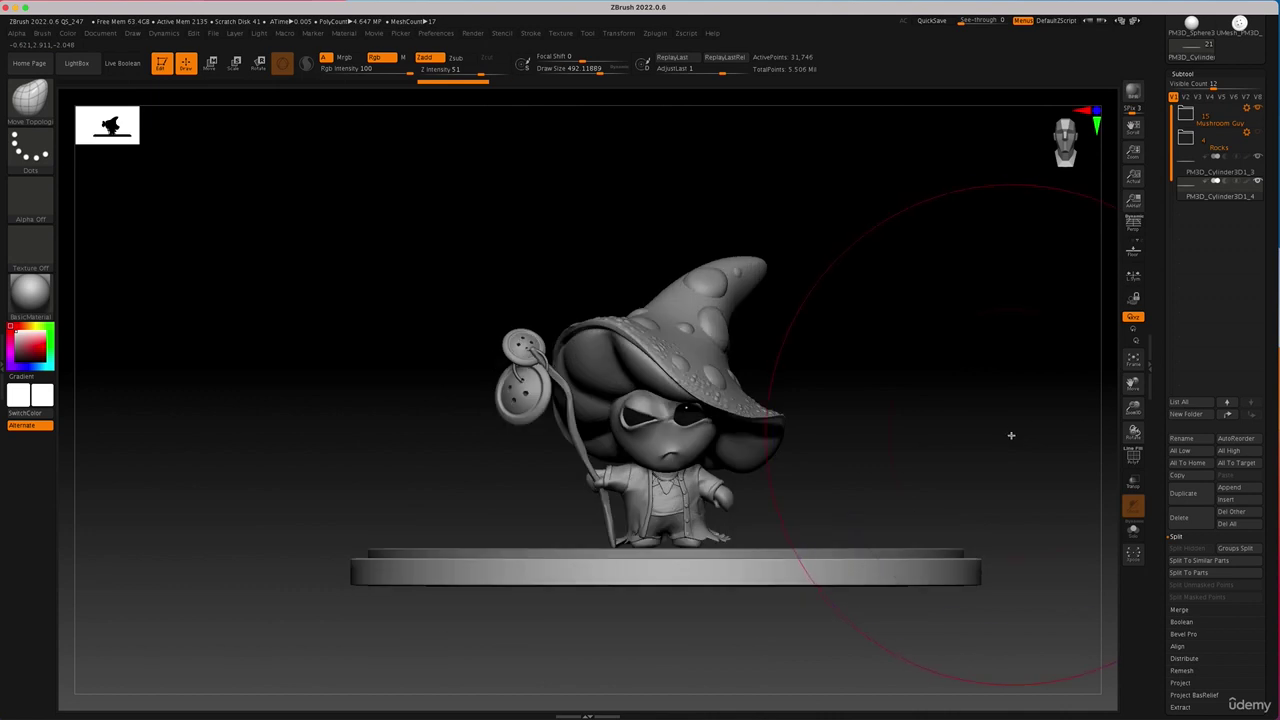
Append a Sphere3D_1 subtool and move it straight up until it floats above the hat.
left_click(1240, 488)
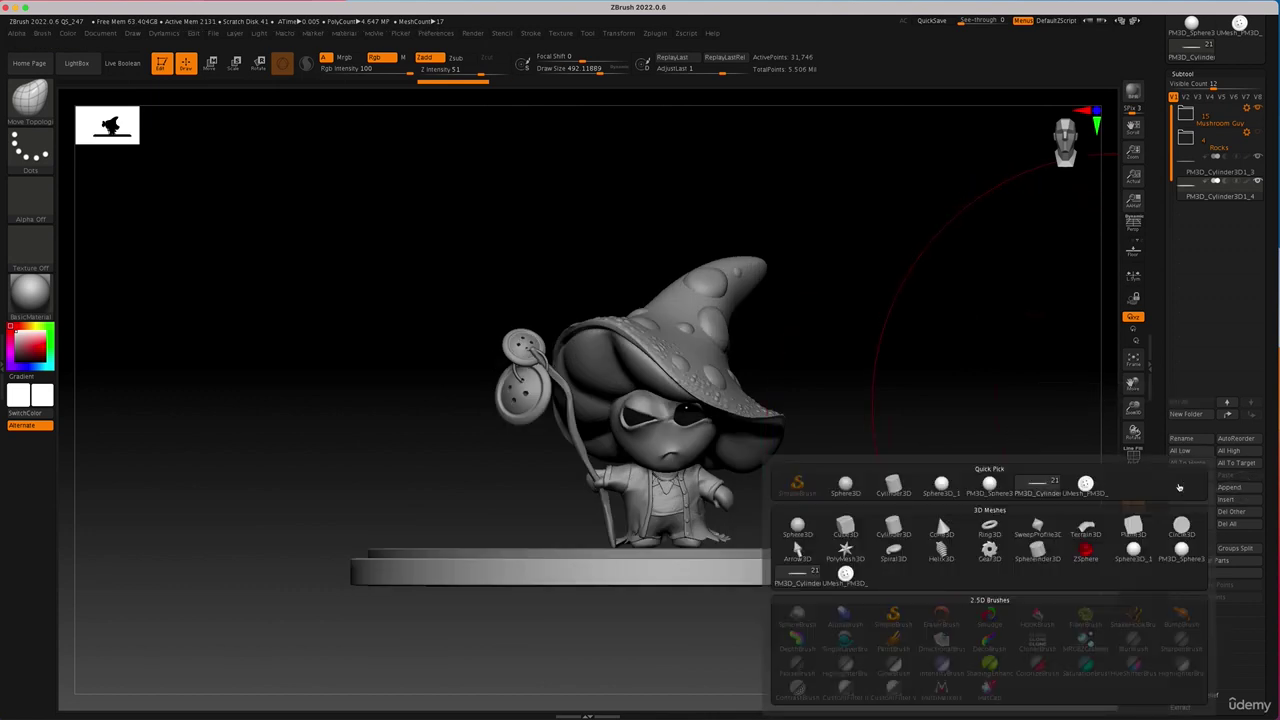
left_click(945, 493)
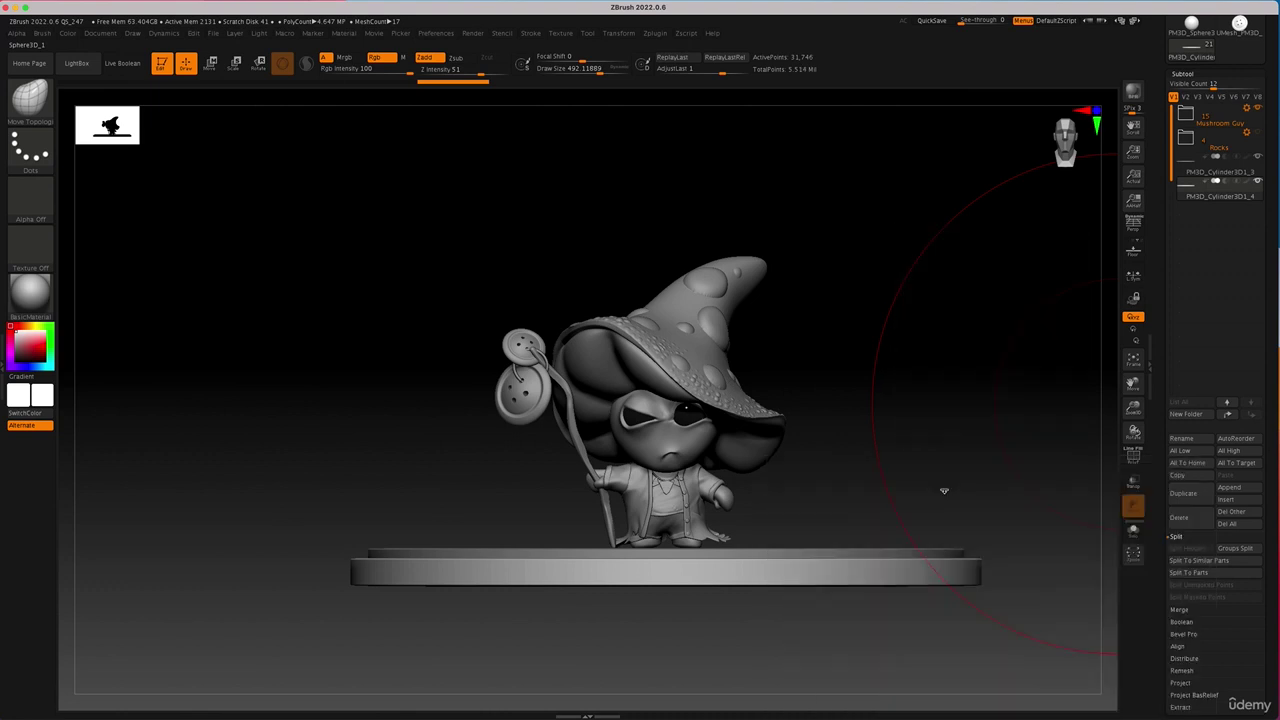
left_click(1197, 224)
key("w")
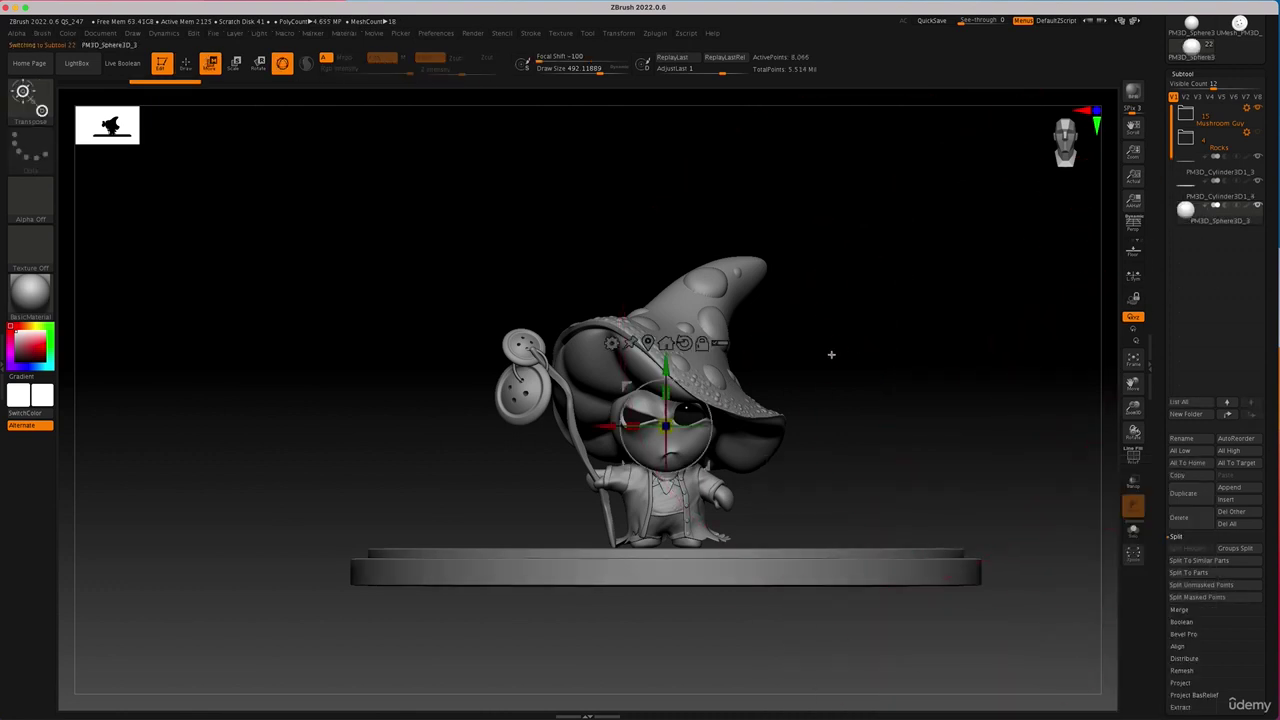
left_click_drag(666, 360, 711, 109)
Show the sphere's polyframe and, in side view, hide its lower portion to leave a dome.
left_click_drag(907, 236, 965, 256)
key("shift+f")
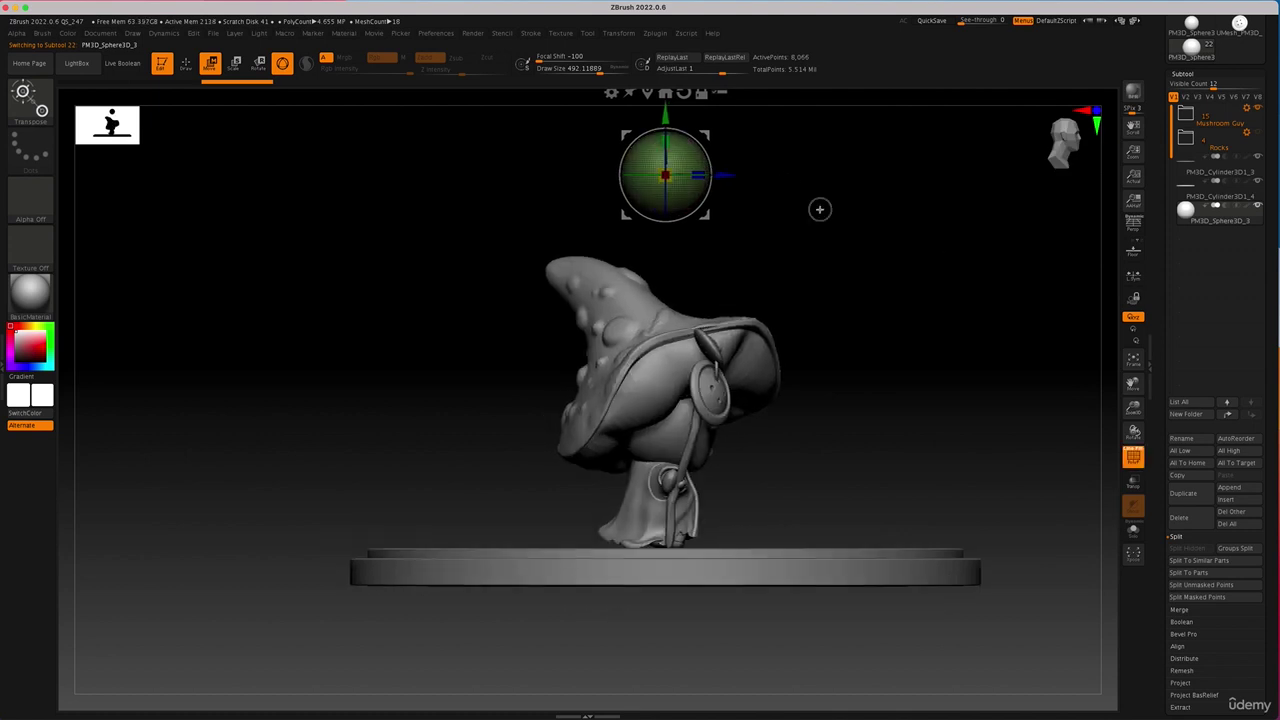
left_click_drag(785, 132, 783, 306, "alt")
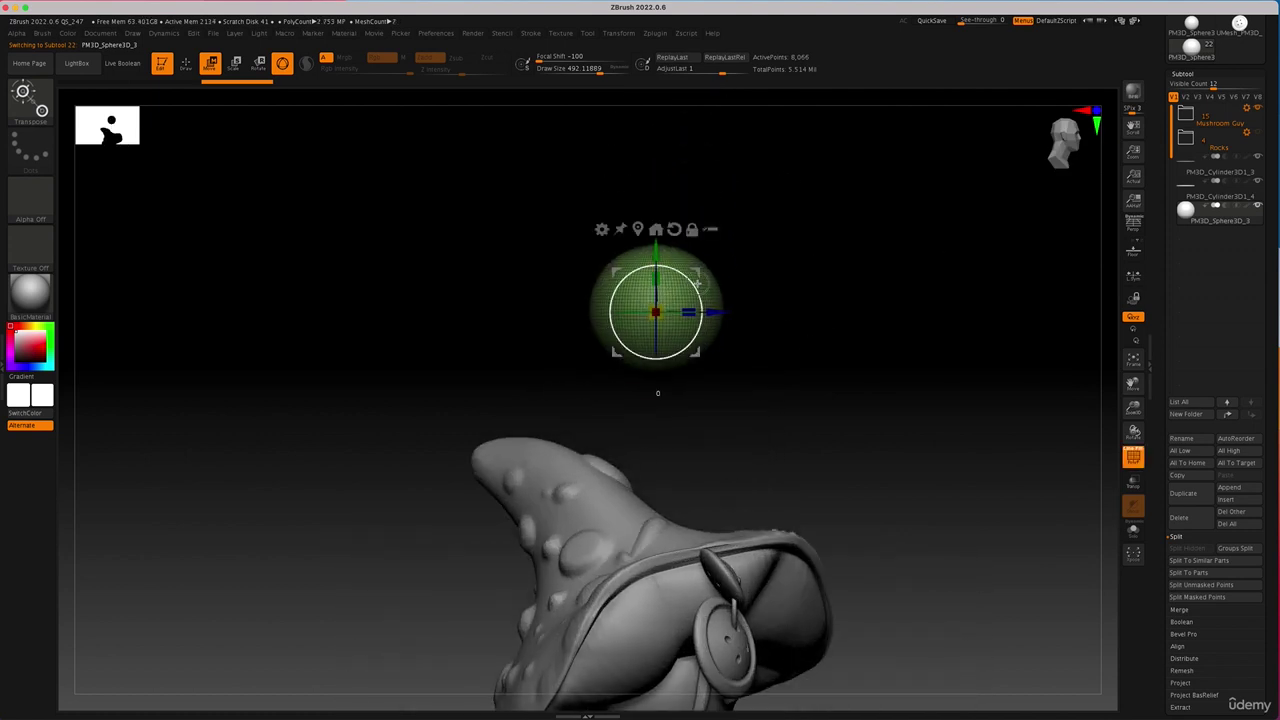
key("q")
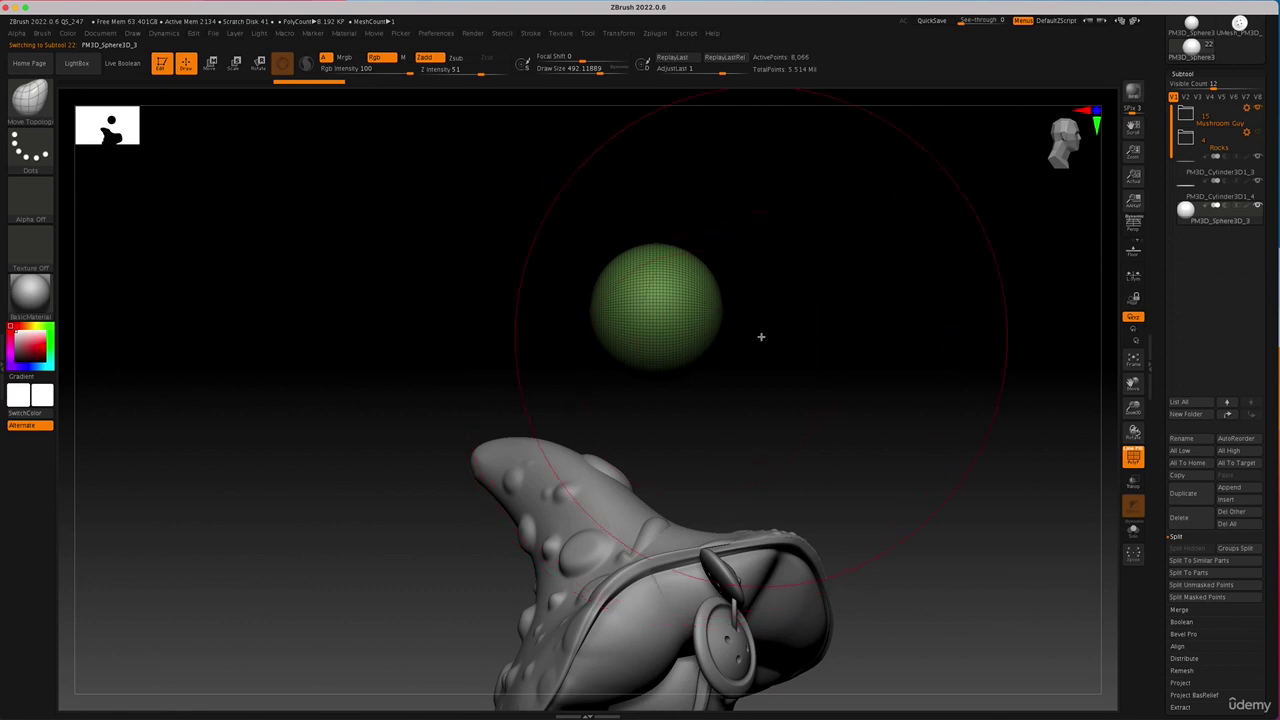
right_click_drag(814, 319, 839, 400, "ctrl")
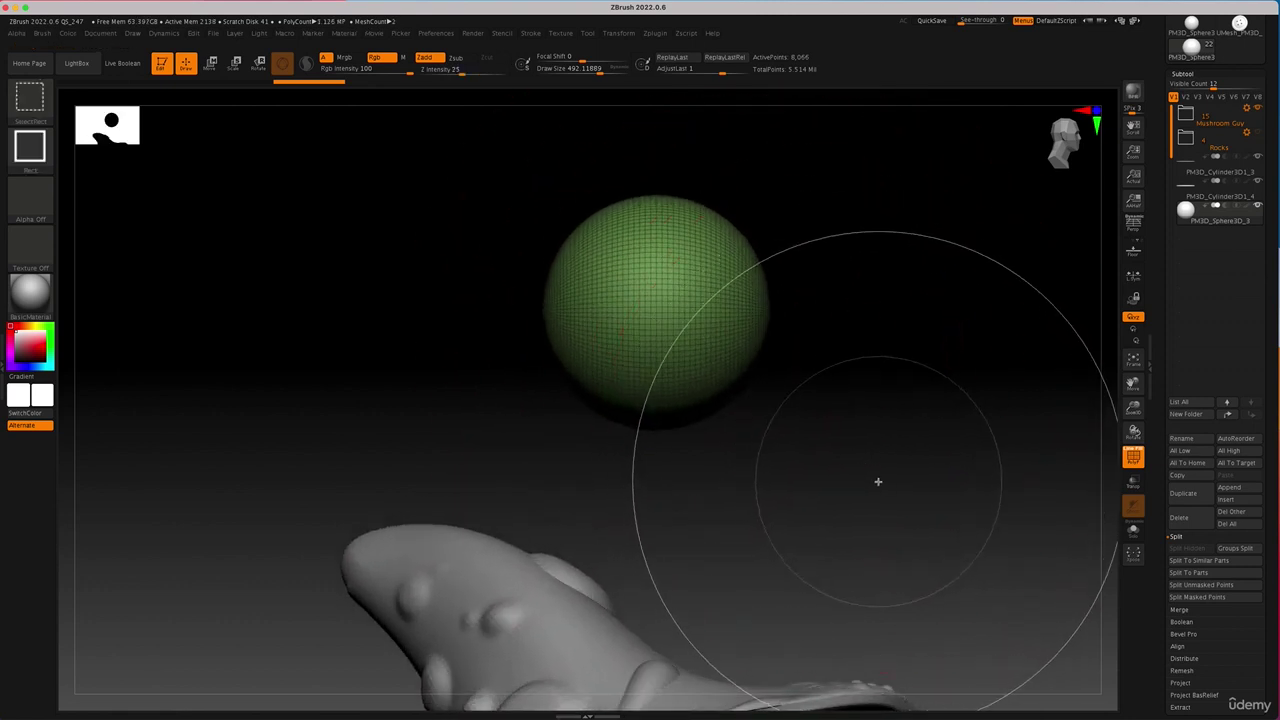
mouse_move(877, 480)
left_mouse_down("ctrl+shift")
mouse_move(447, 316)
mouse_move(469, 137)
mouse_move(456, 161)
left_mouse_up("ctrl+shift")
left_click_drag(846, 273, 826, 306)
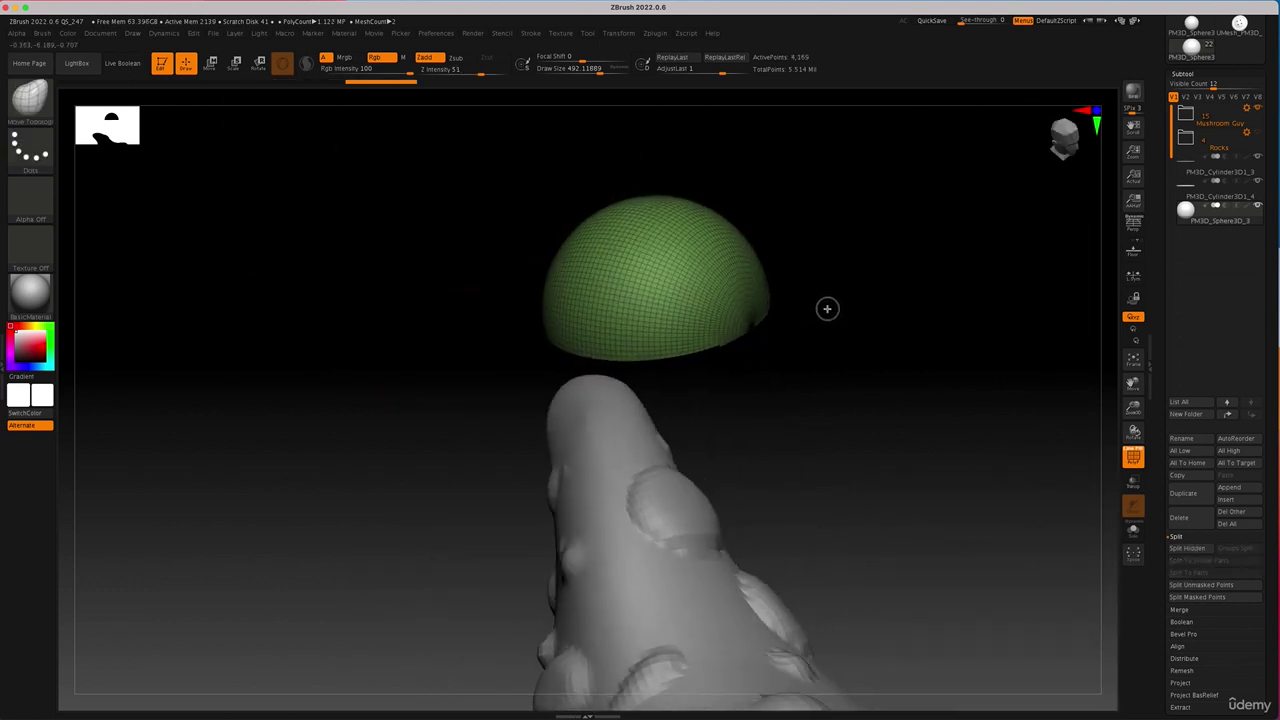
Delete the sphere's hidden lower geometry to keep only the dome, and turn off its polyframe display.
scroll(1163, 616, "down", 8)
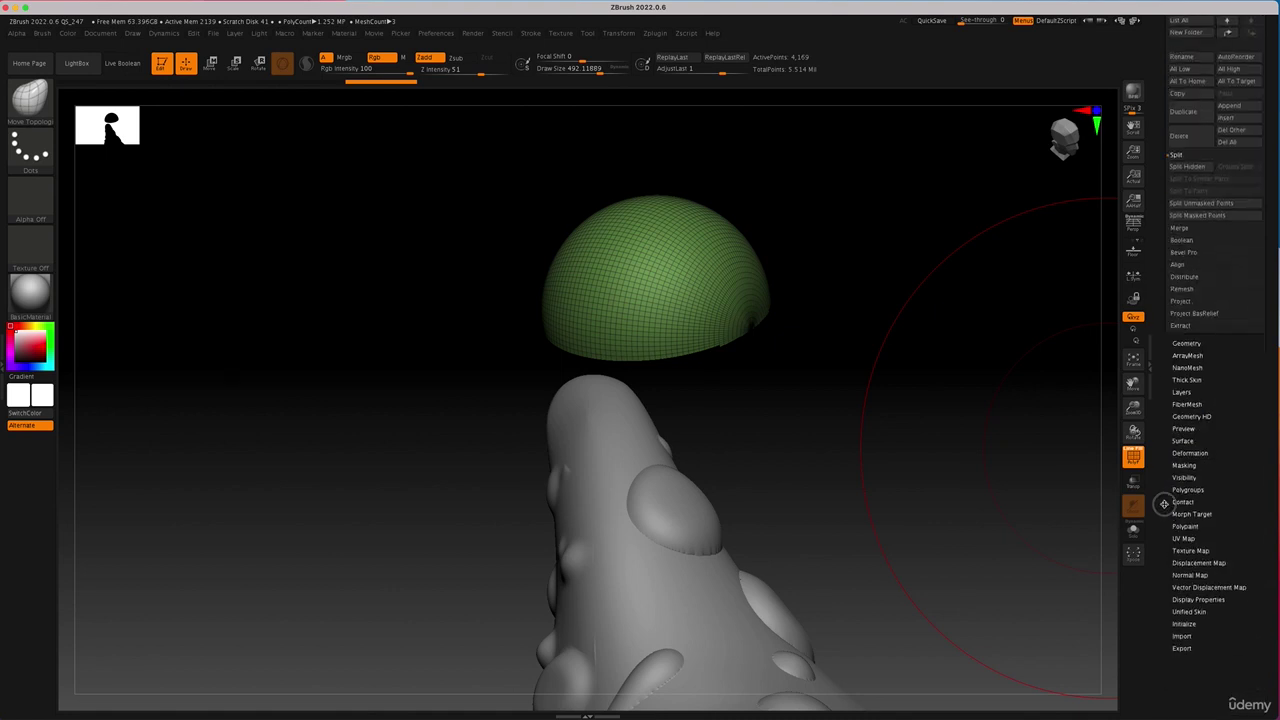
left_click(1185, 343)
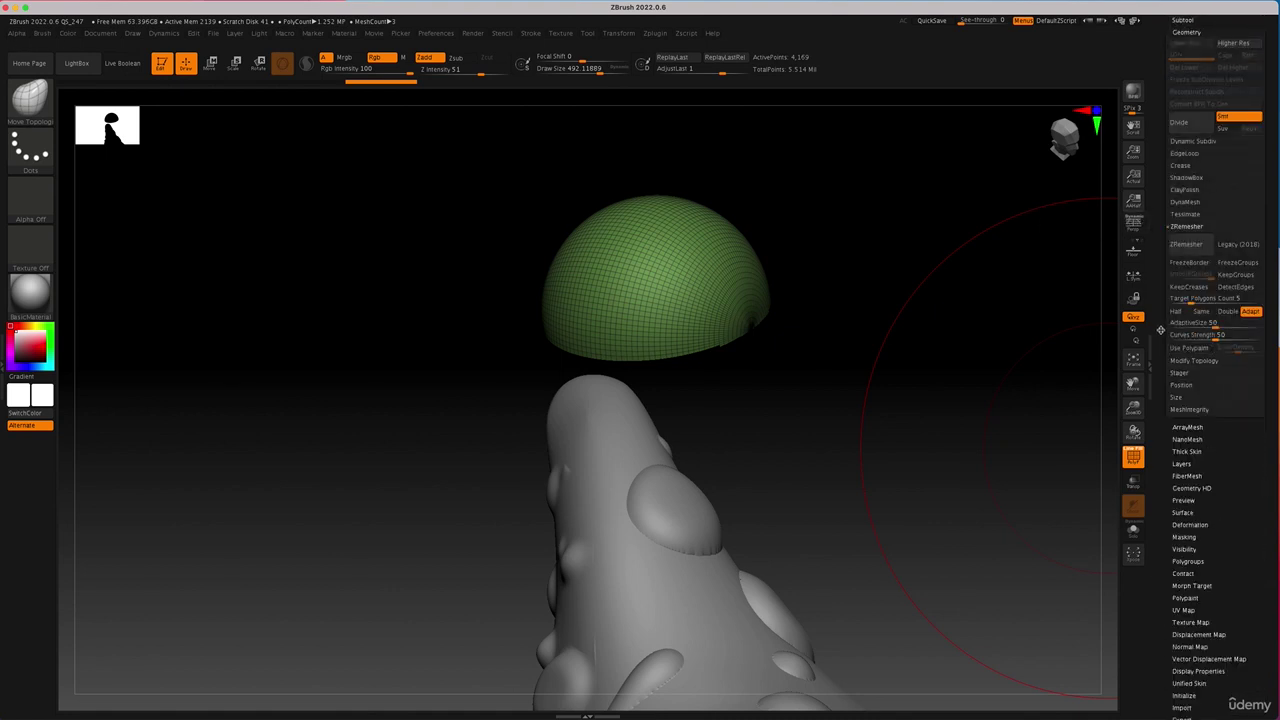
left_click_drag(1172, 336, 1167, 381)
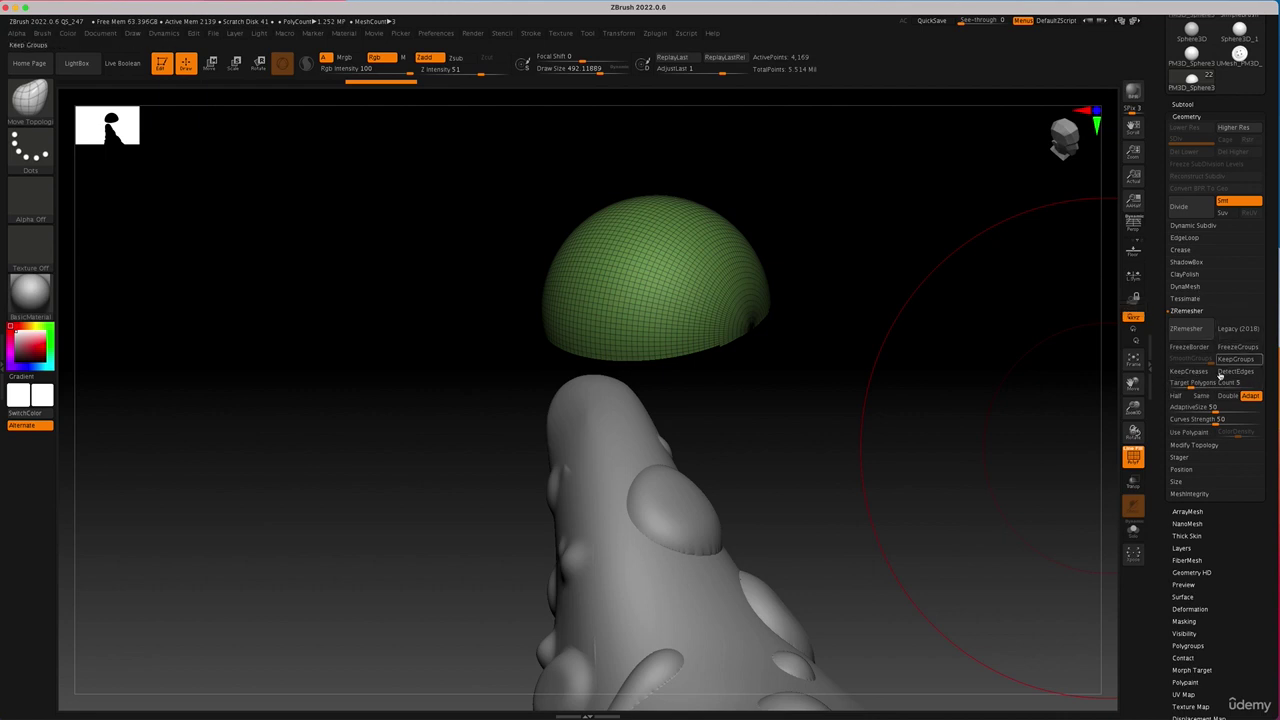
left_click(1191, 446)
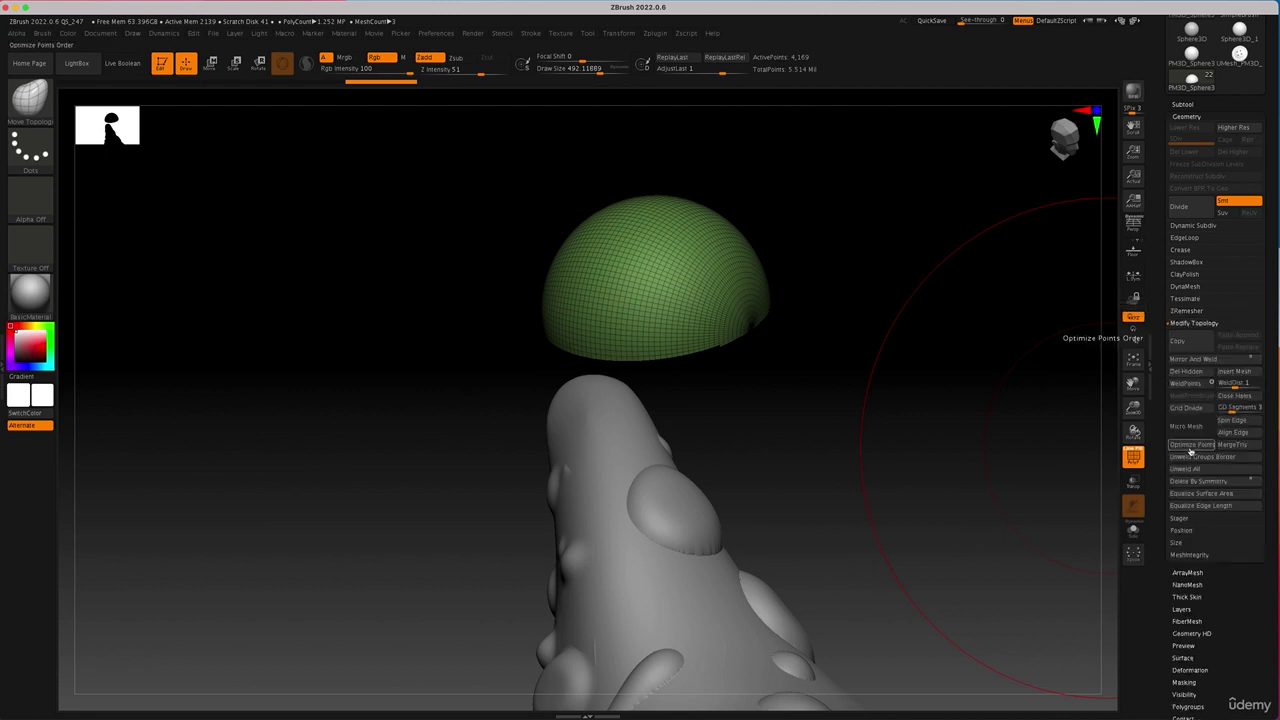
left_click(1202, 375)
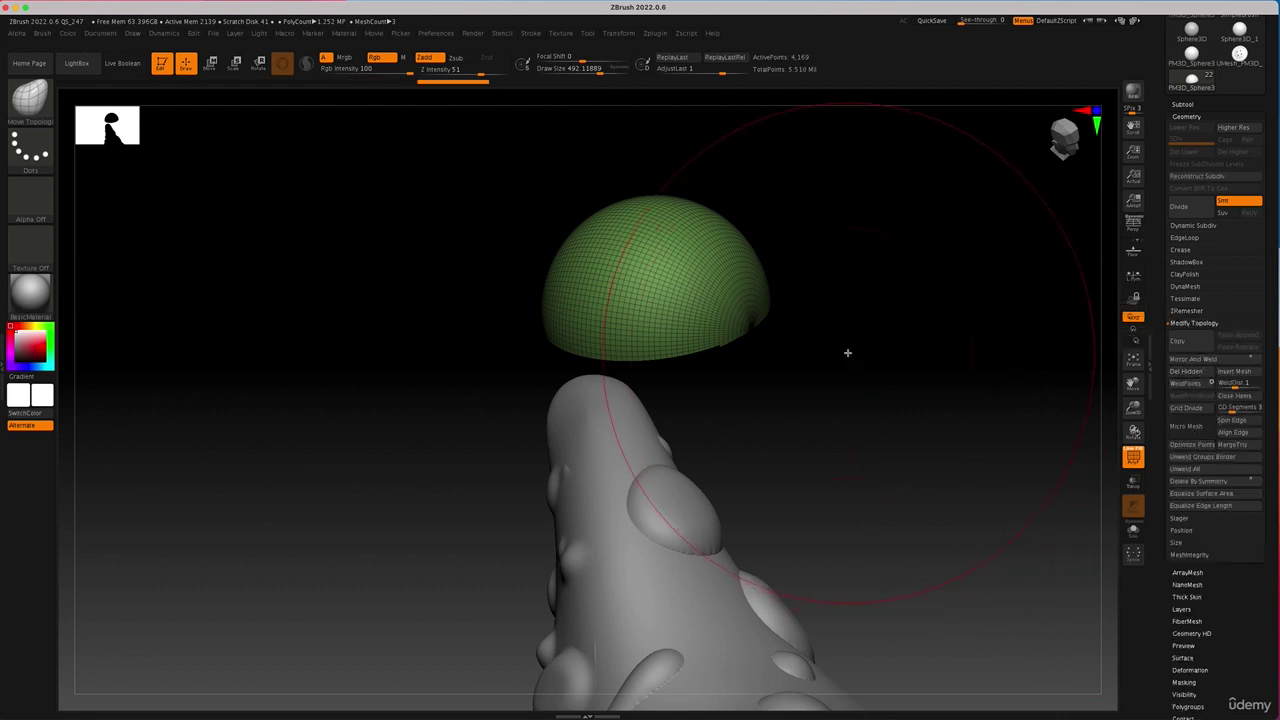
left_click_drag(848, 352, 851, 355)
key("shift+f")
key("b")
key("m")
key("t")
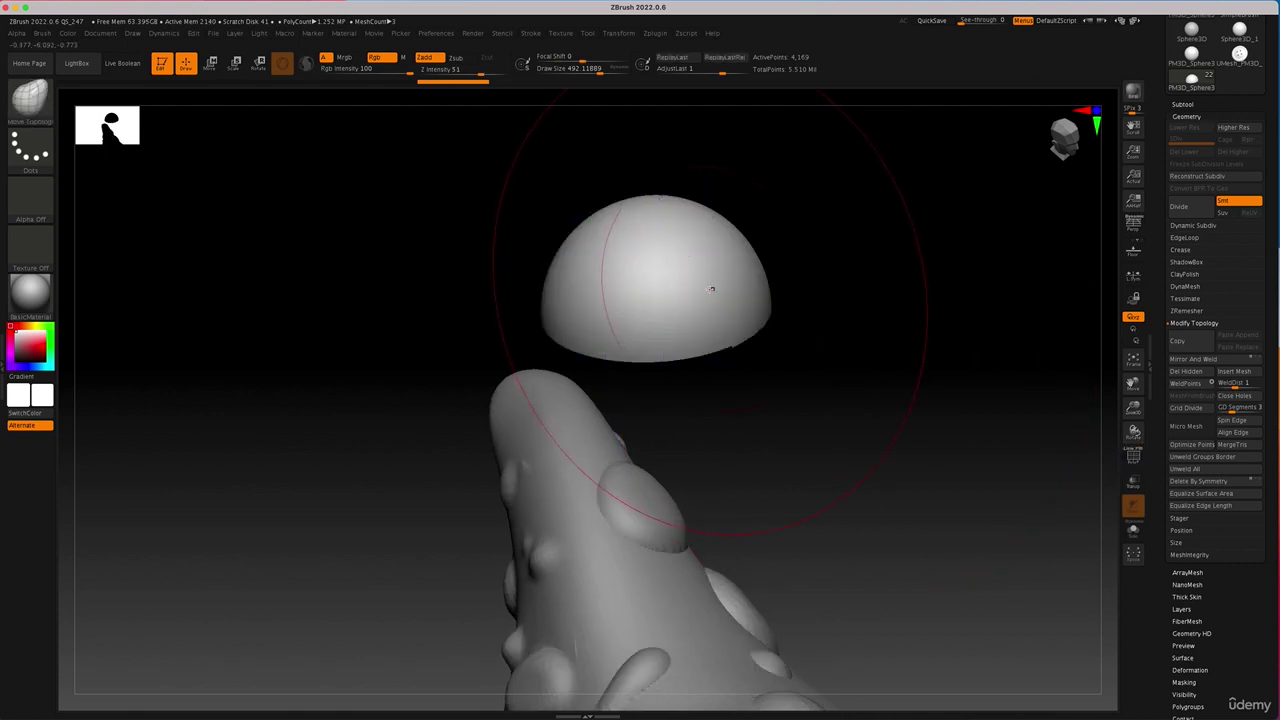
left_click_drag(843, 340, 849, 366)
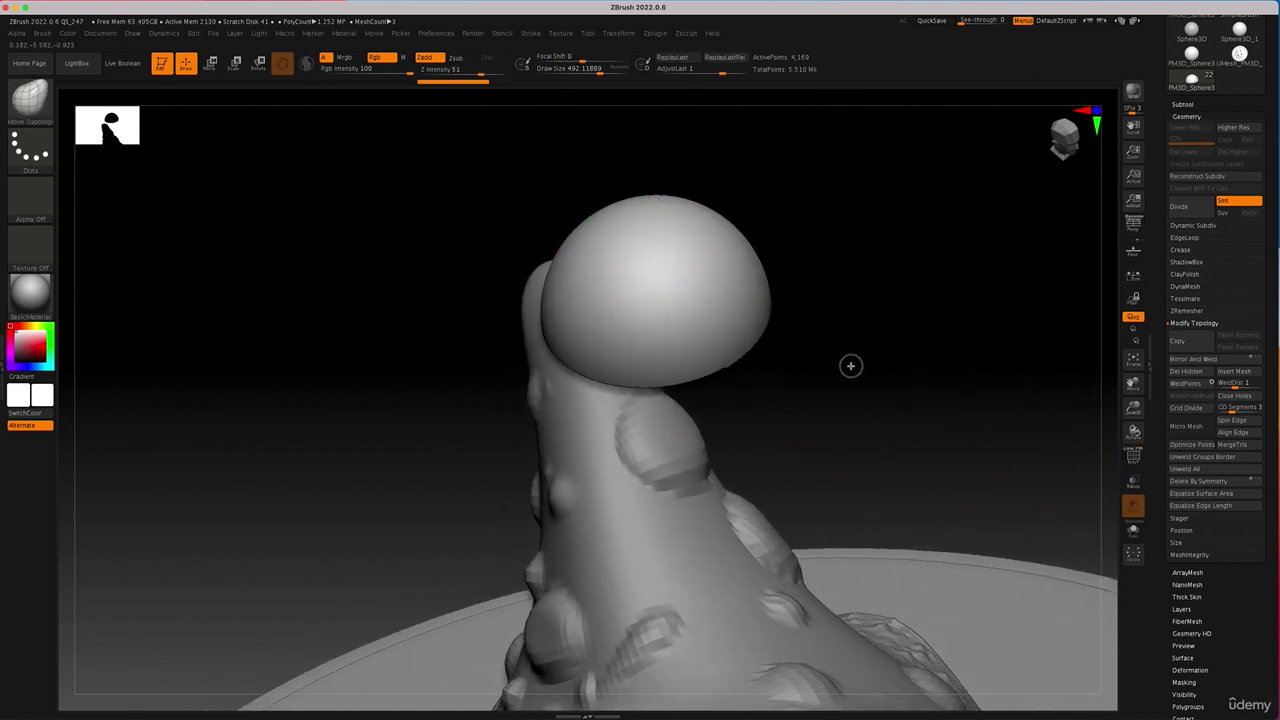
Try to remesh the dome with ZRemesher, inspect its polyframe, and undo the remesh.
left_click(1190, 311)
left_click(1188, 328)
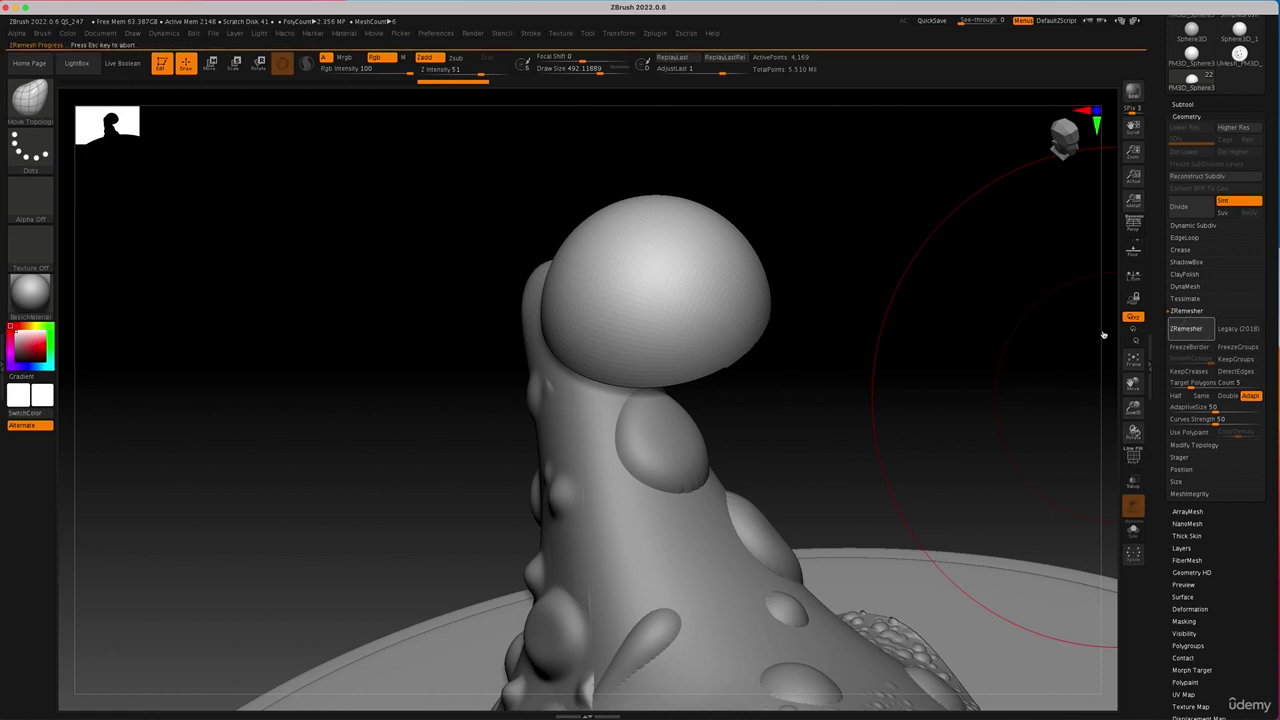
key("shift+f")
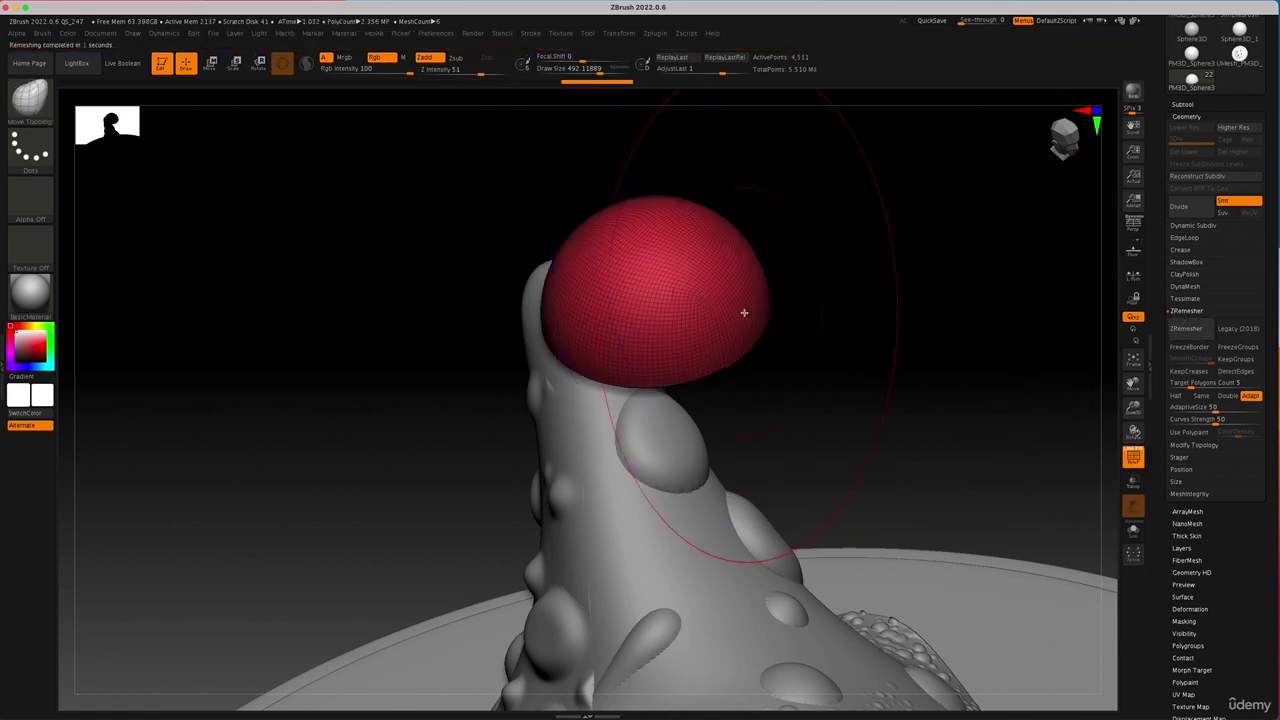
mouse_move(872, 314)
left_mouse_down()
mouse_move(877, 323)
mouse_move(863, 297)
mouse_move(869, 331)
left_mouse_up()
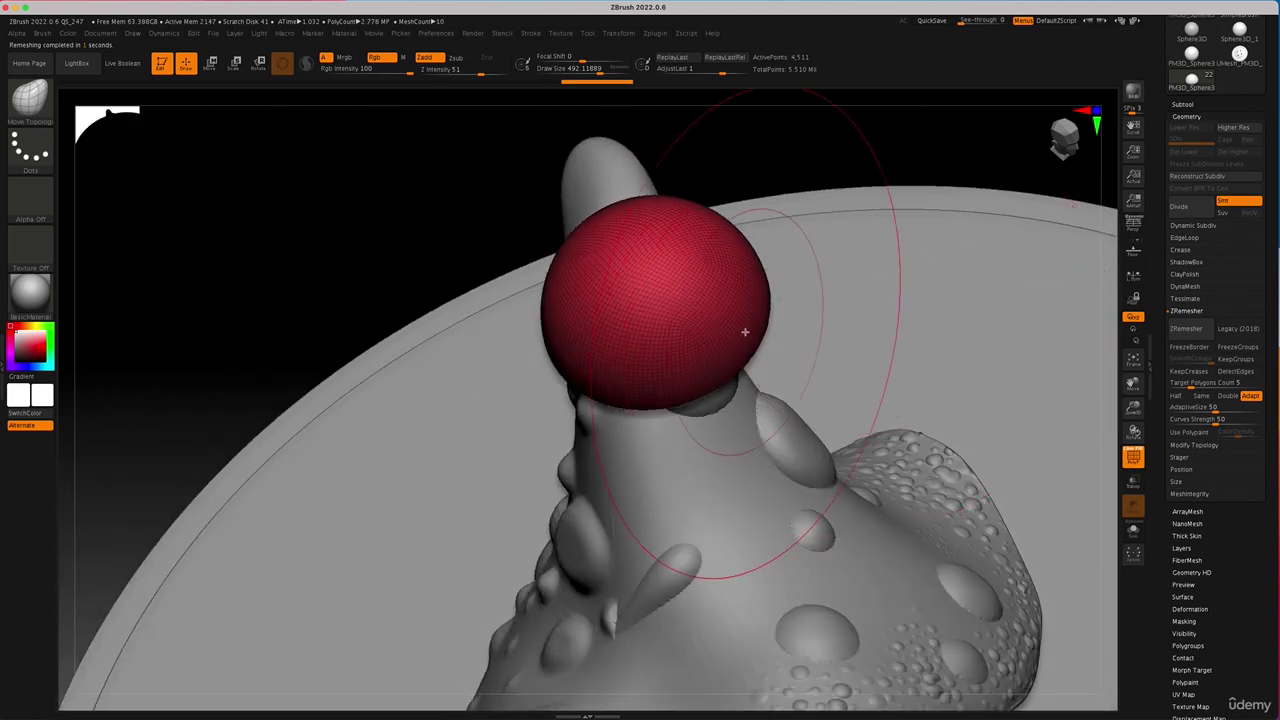
key("ctrl+w")
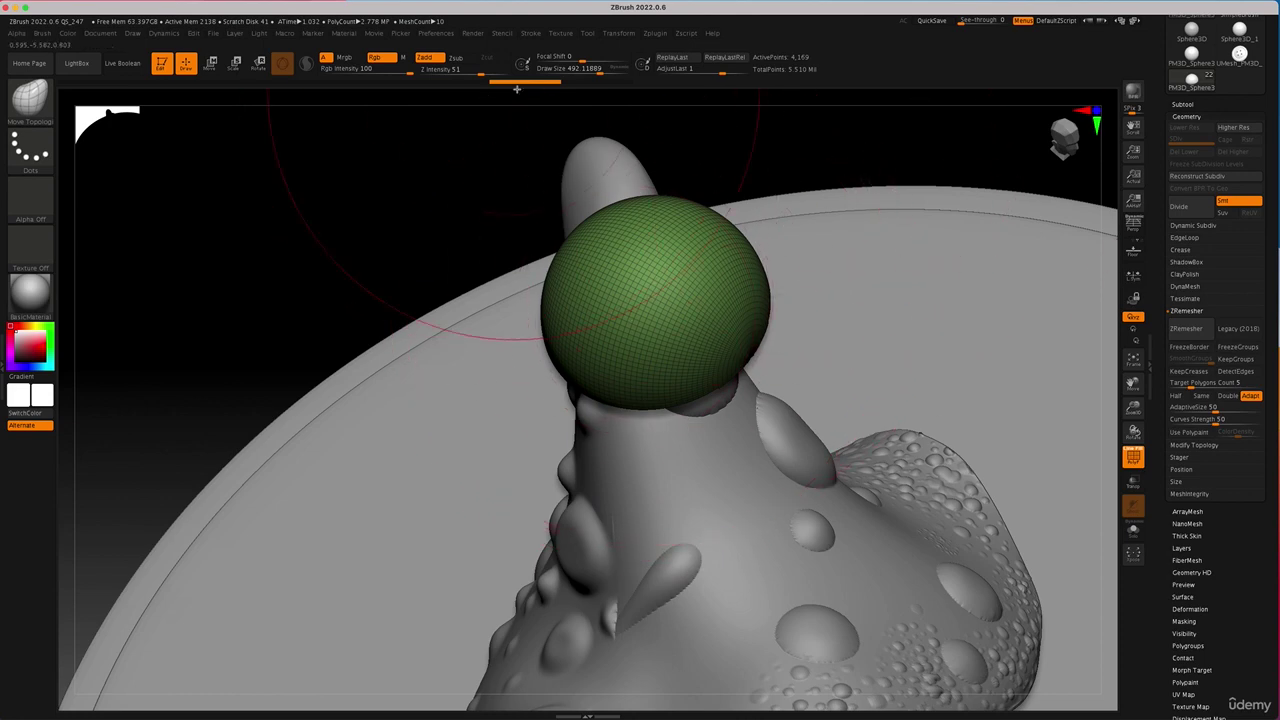
left_click(602, 84)
left_click(530, 84)
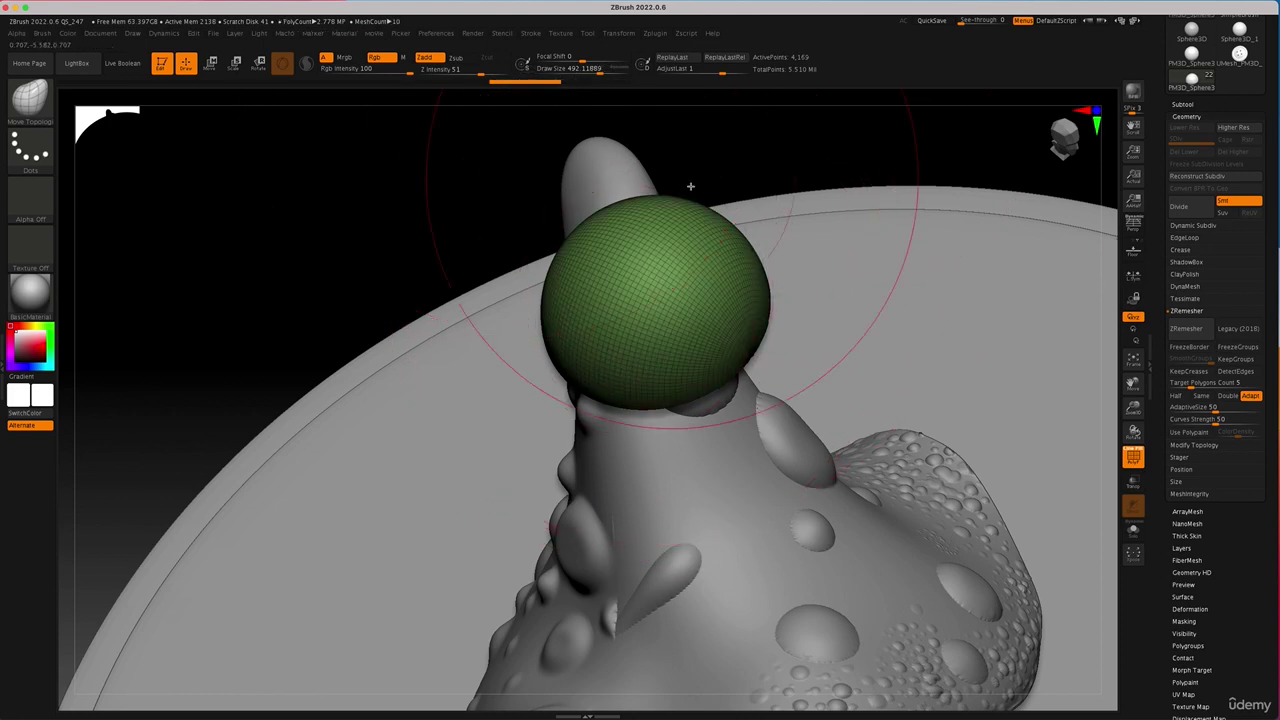
Scale the dome outward horizontally into a broad, shallow cap above the mushroom hat.
left_click_drag(803, 172, 843, 166, "alt")
left_click_drag(880, 235, 890, 268, "alt")
key("f")
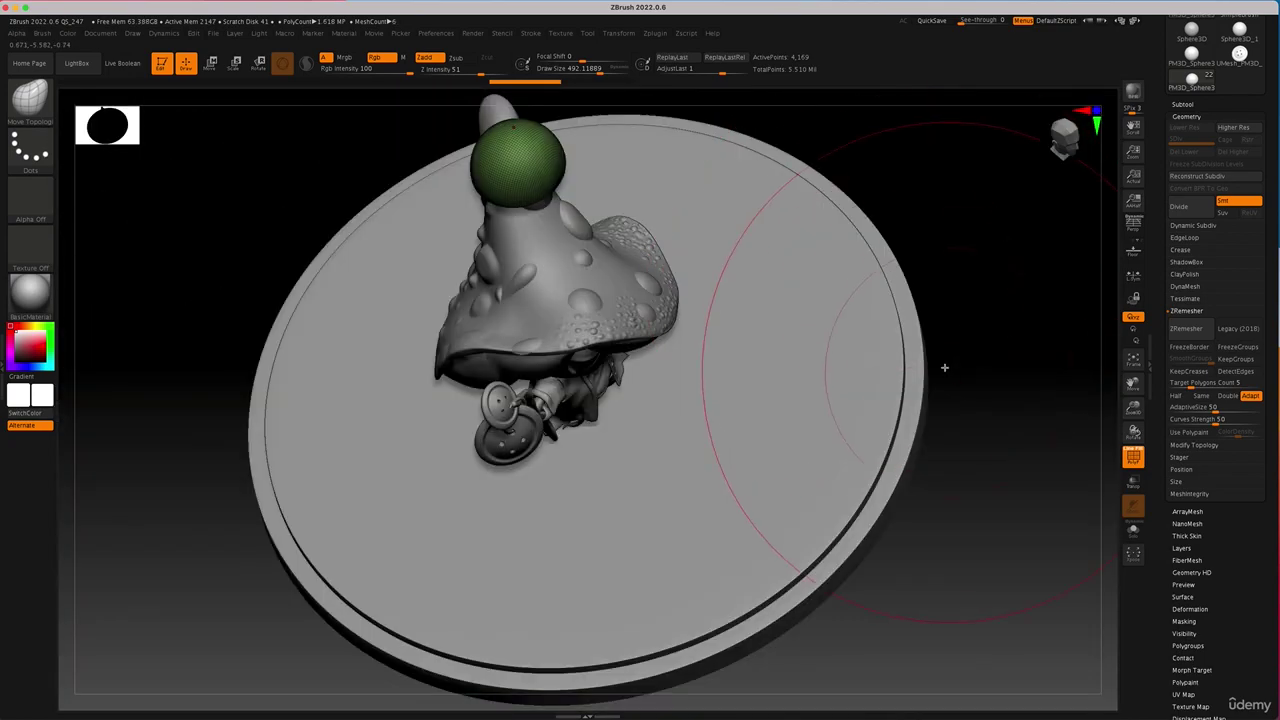
key("w")
left_click_drag(985, 453, 986, 394)
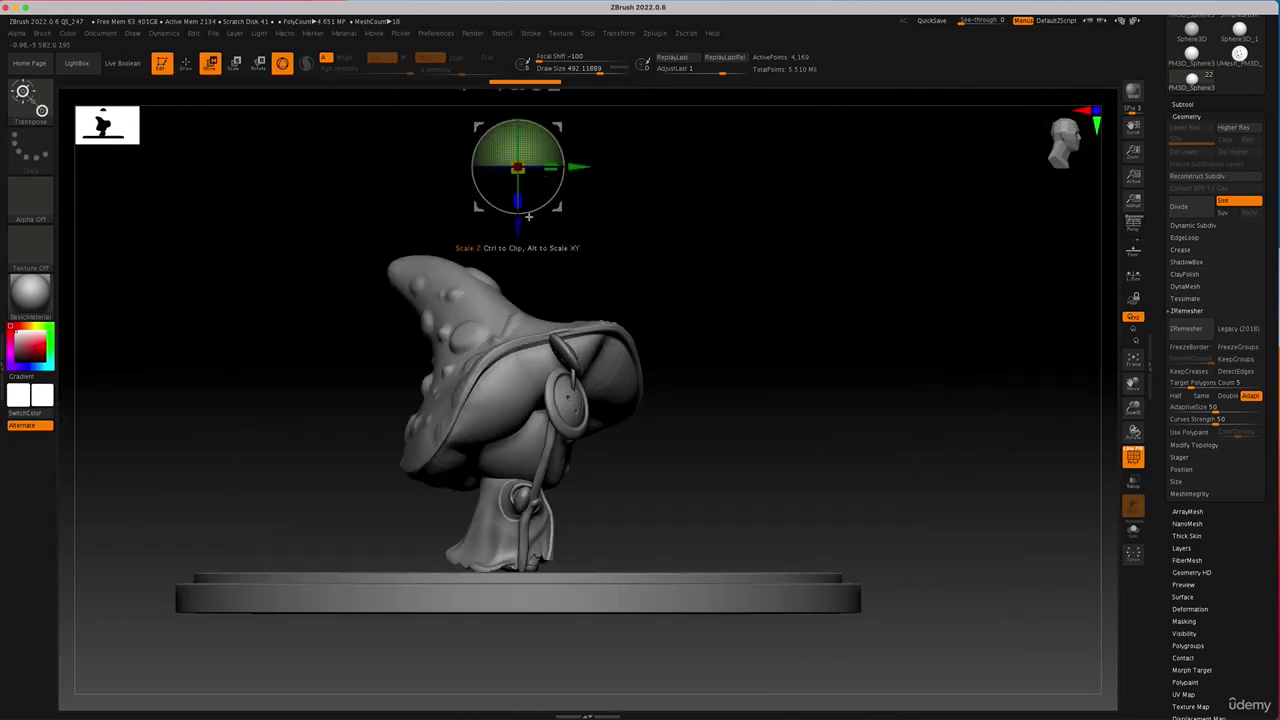
left_click_drag(522, 222, 614, 343, "alt")
left_click_drag(808, 326, 749, 331)
left_click_drag(520, 266, 523, 133)
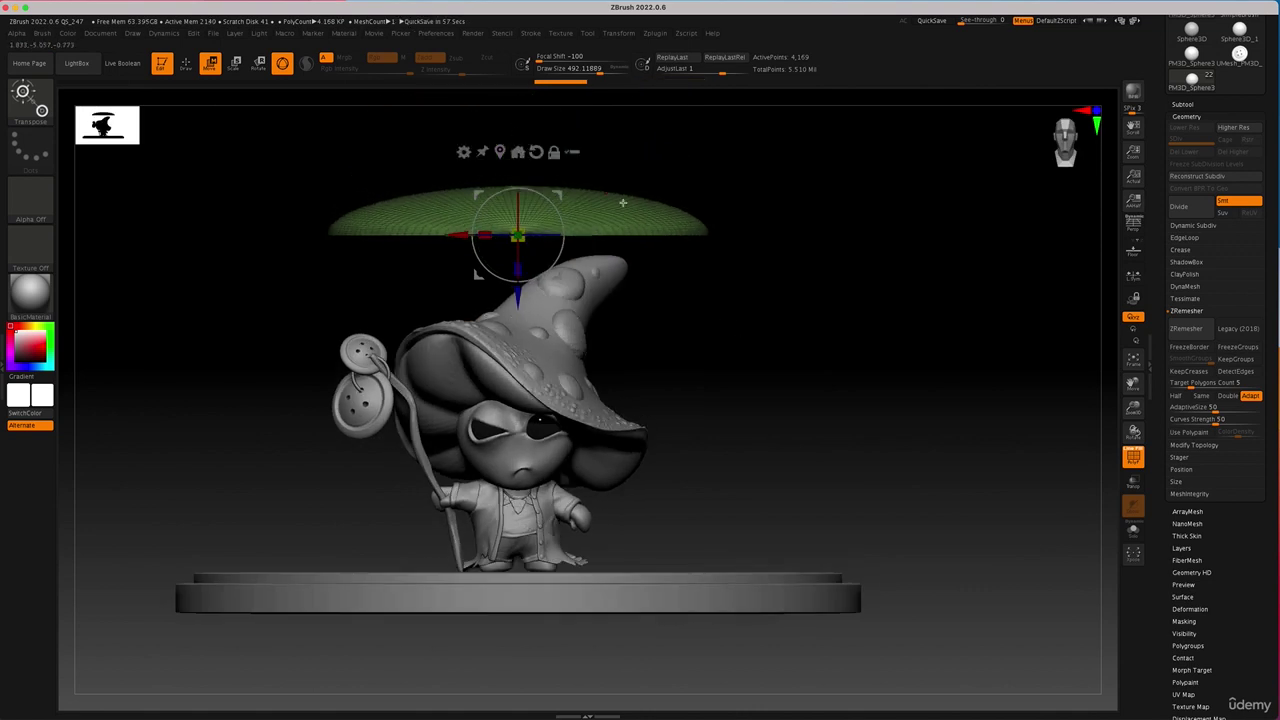
Move the dome straight down onto the base under the character's feet, widen it and sink it partly into the upper disc.
left_click_drag(520, 292, 541, 644)
left_click_drag(866, 404, 699, 512)
mouse_move(476, 556)
left_mouse_down()
mouse_move(466, 561)
mouse_move(480, 560)
left_mouse_up()
left_click_drag(830, 448, 936, 246)
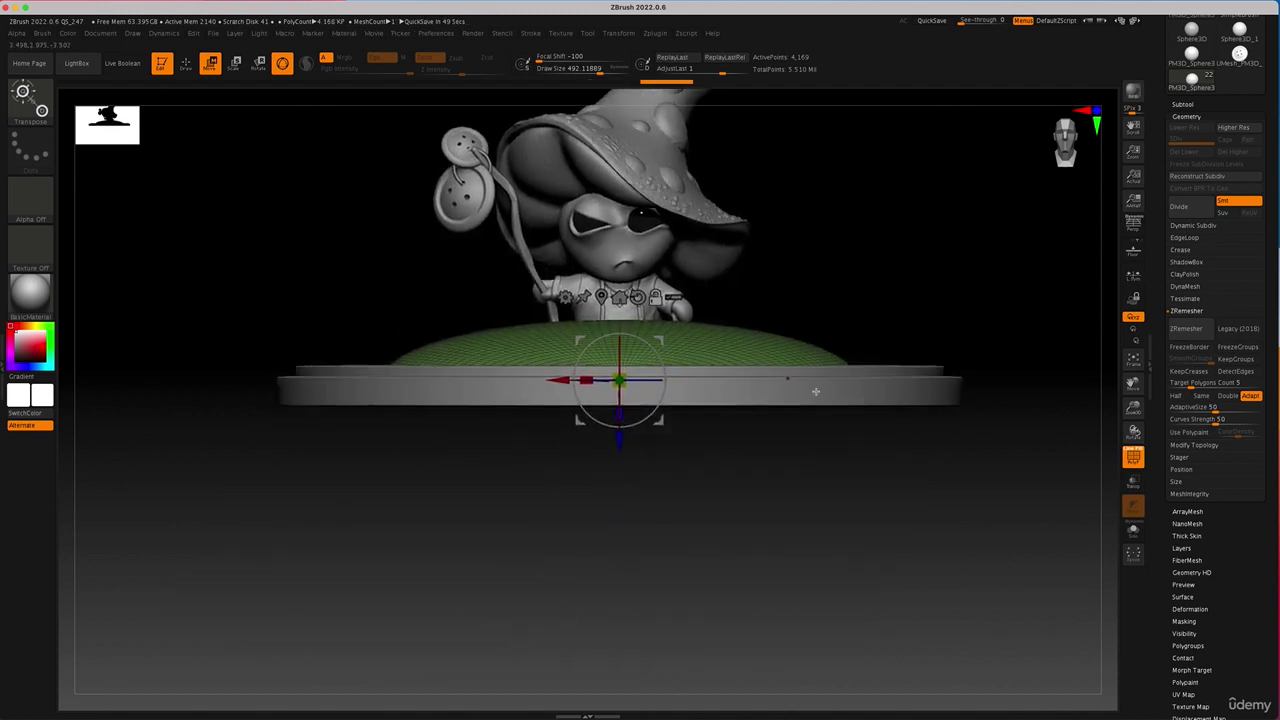
mouse_move(613, 437)
left_mouse_down()
mouse_move(619, 400)
mouse_move(621, 450)
left_mouse_up()
left_click_drag(826, 262, 824, 293)
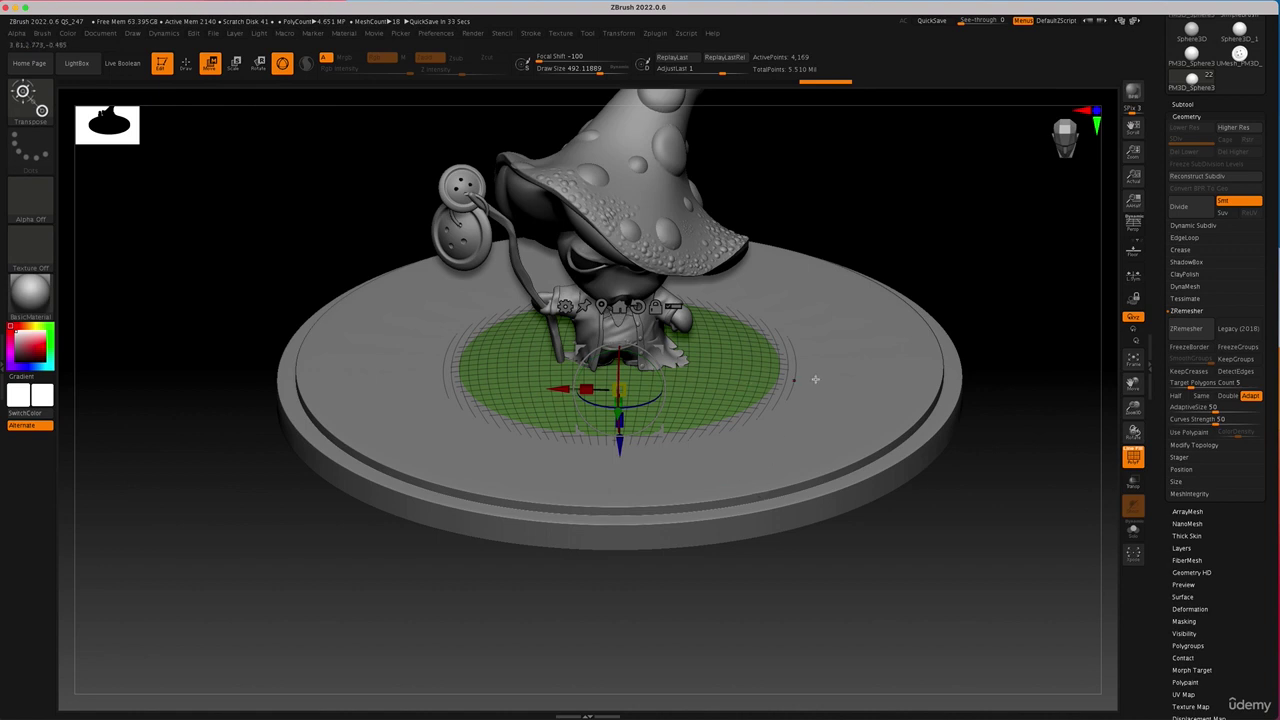
Select the upper base disc and lower it slightly to expose more of the dome.
key("q")
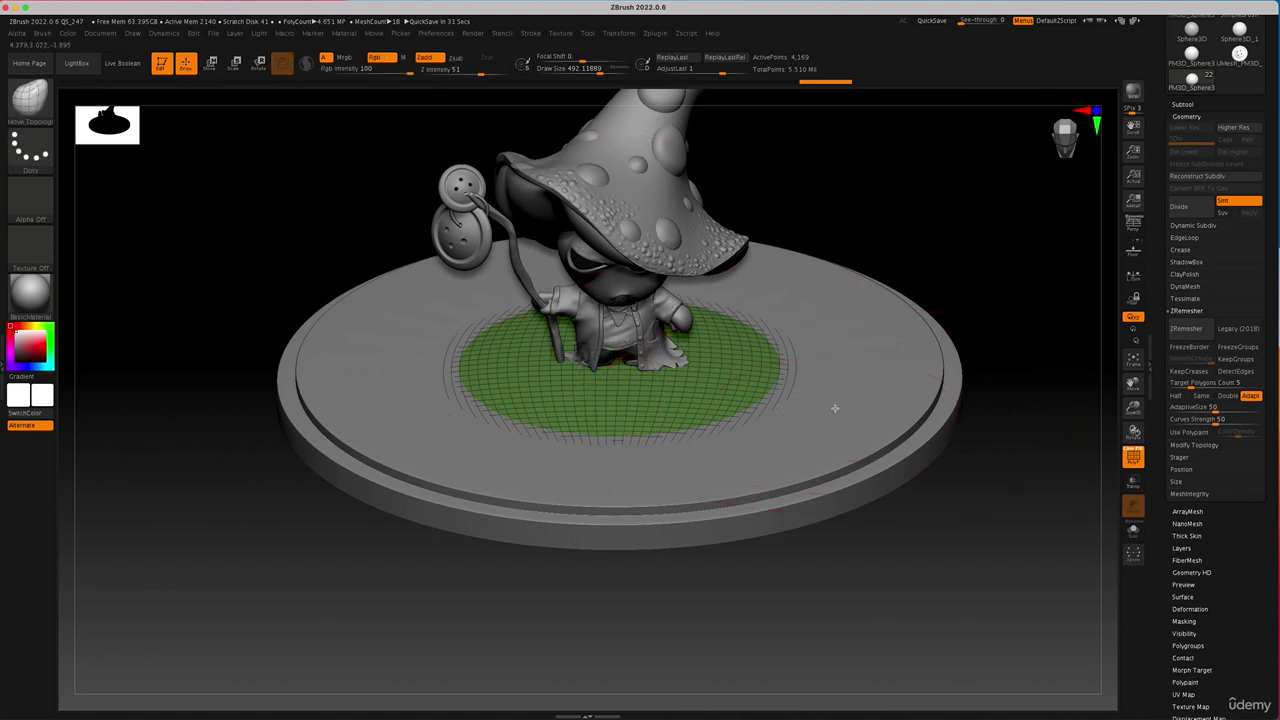
left_click(835, 408, "alt")
key("w")
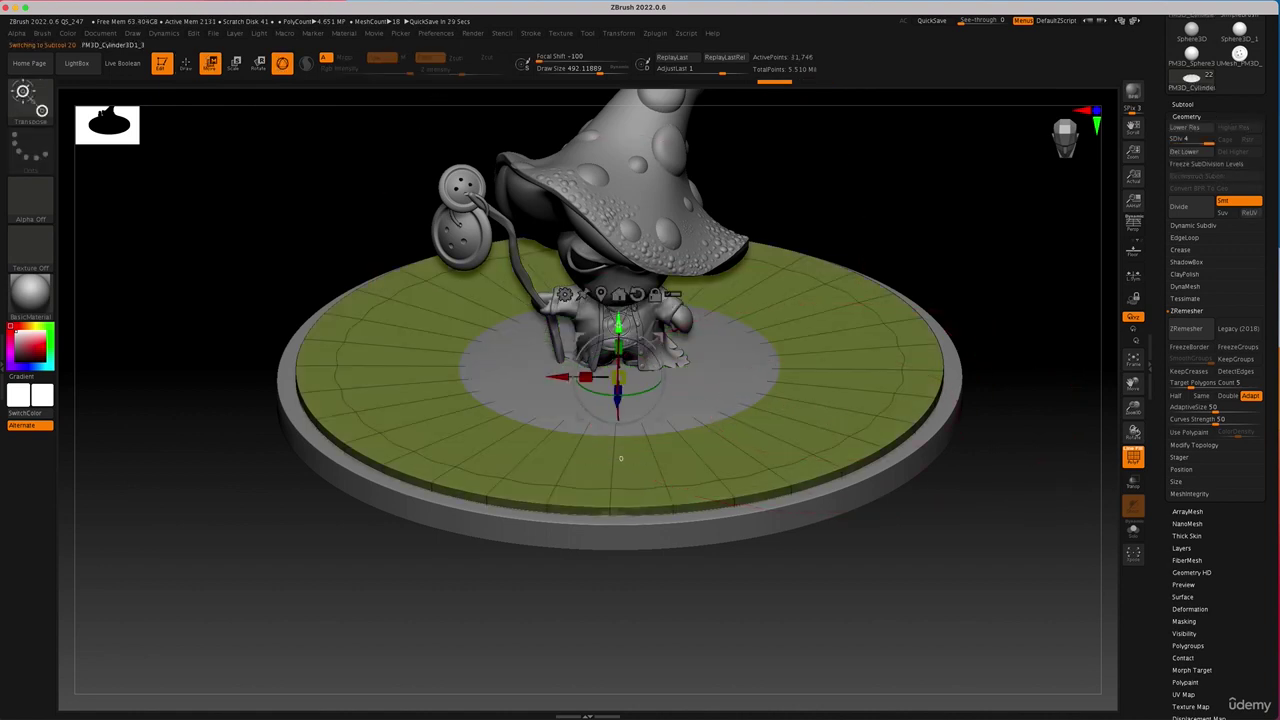
left_click_drag(618, 323, 619, 330)
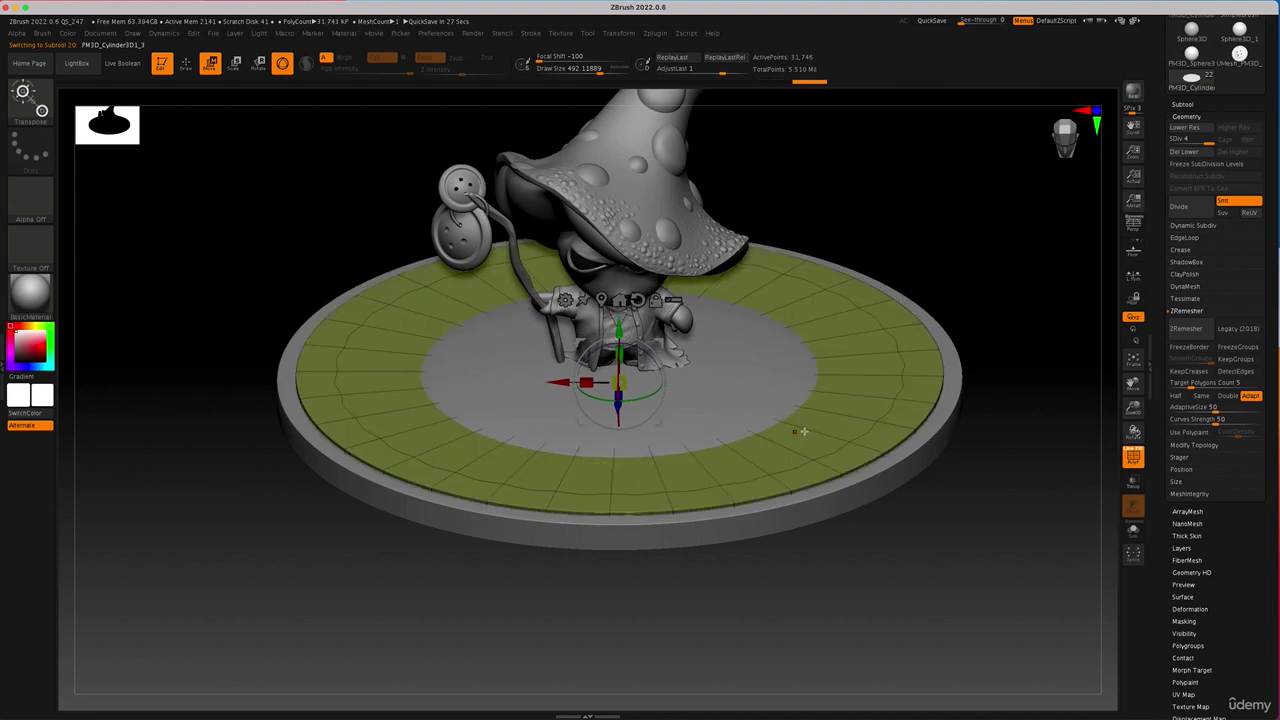
Select the wider lower tier and move it down, away from the upper disc.
key("q")
left_click(810, 521, "alt")
key("w")
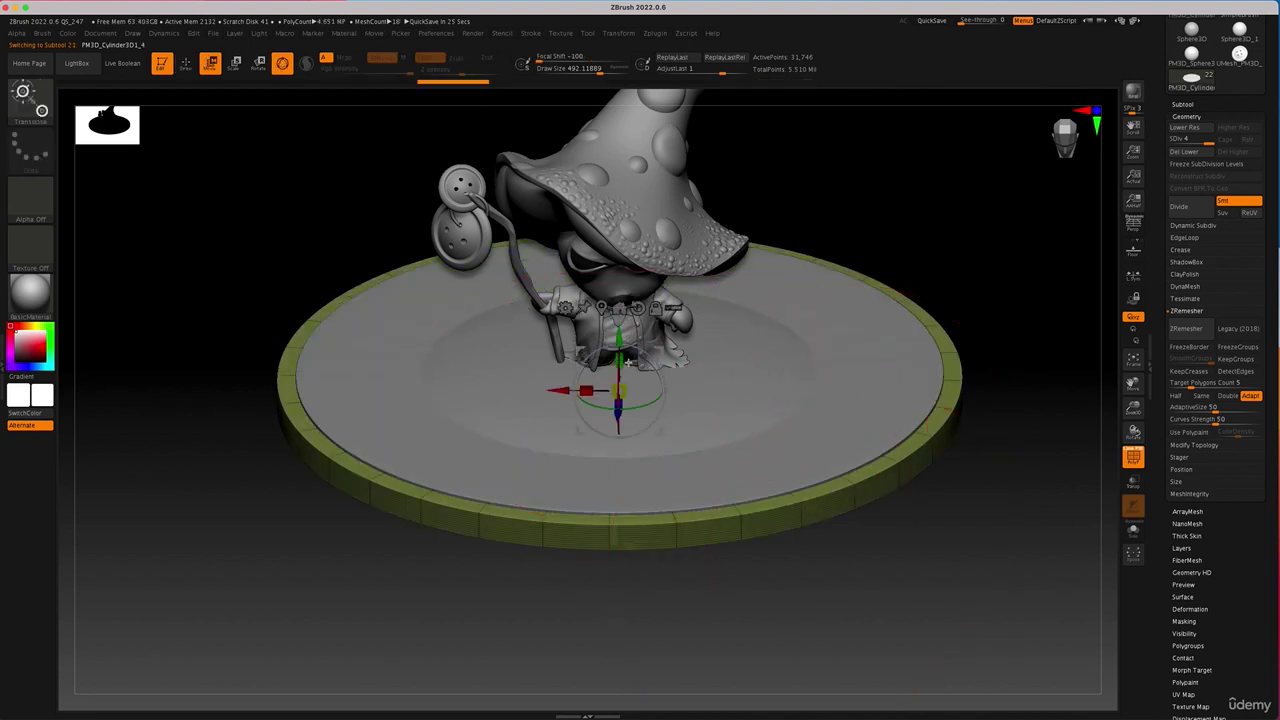
left_click_drag(619, 338, 619, 367)
Reselect the upper disc and lower it toward the bottom tier so the dome rises clearly above it.
key("q")
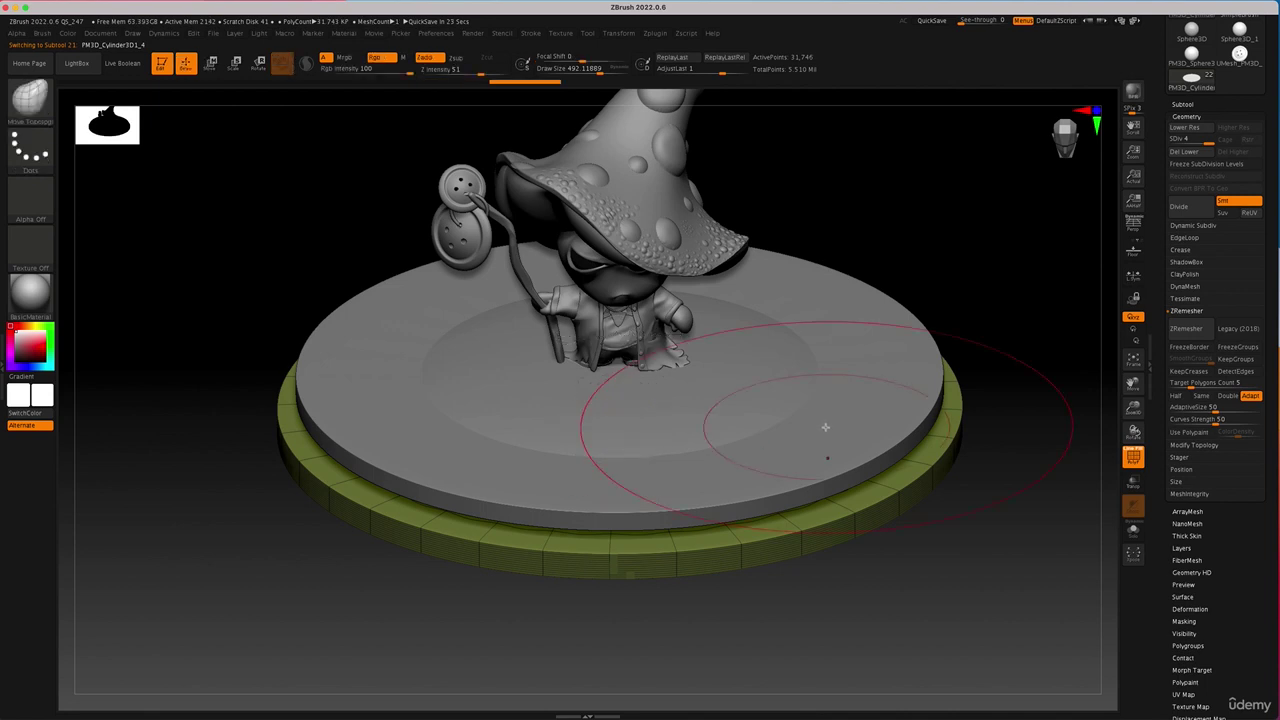
left_click(831, 463, "alt")
key("w")
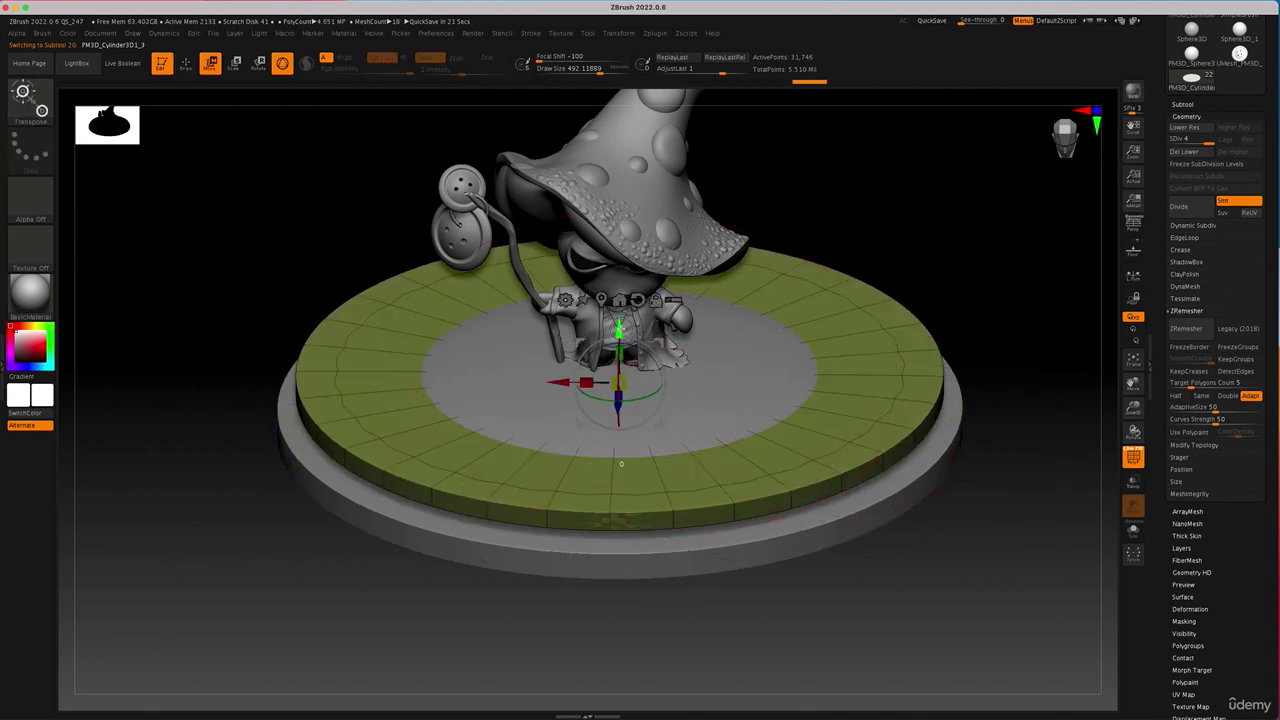
left_click_drag(621, 463, 619, 487)
Select the dome and flatten its height in a low front view to make a shallower mound.
key("q")
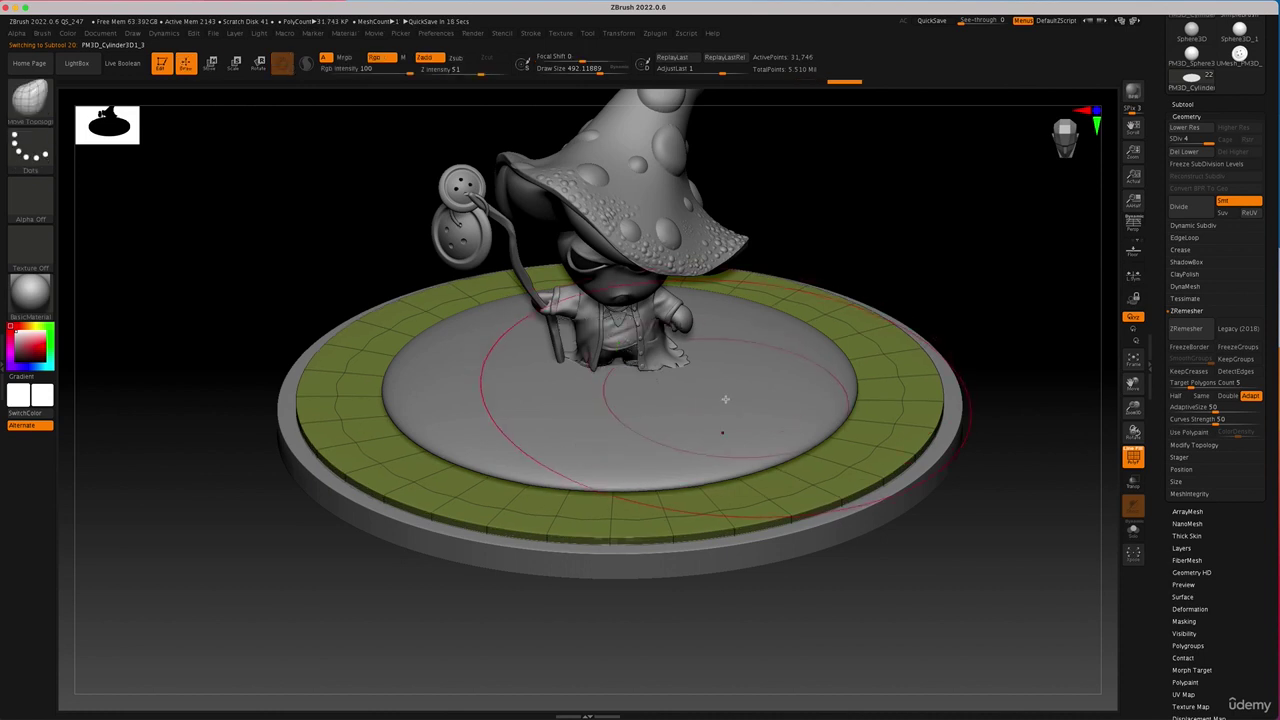
left_click(752, 421, "alt")
left_click_drag(953, 307, 941, 276)
key("e")
left_click_drag(619, 478, 619, 489)
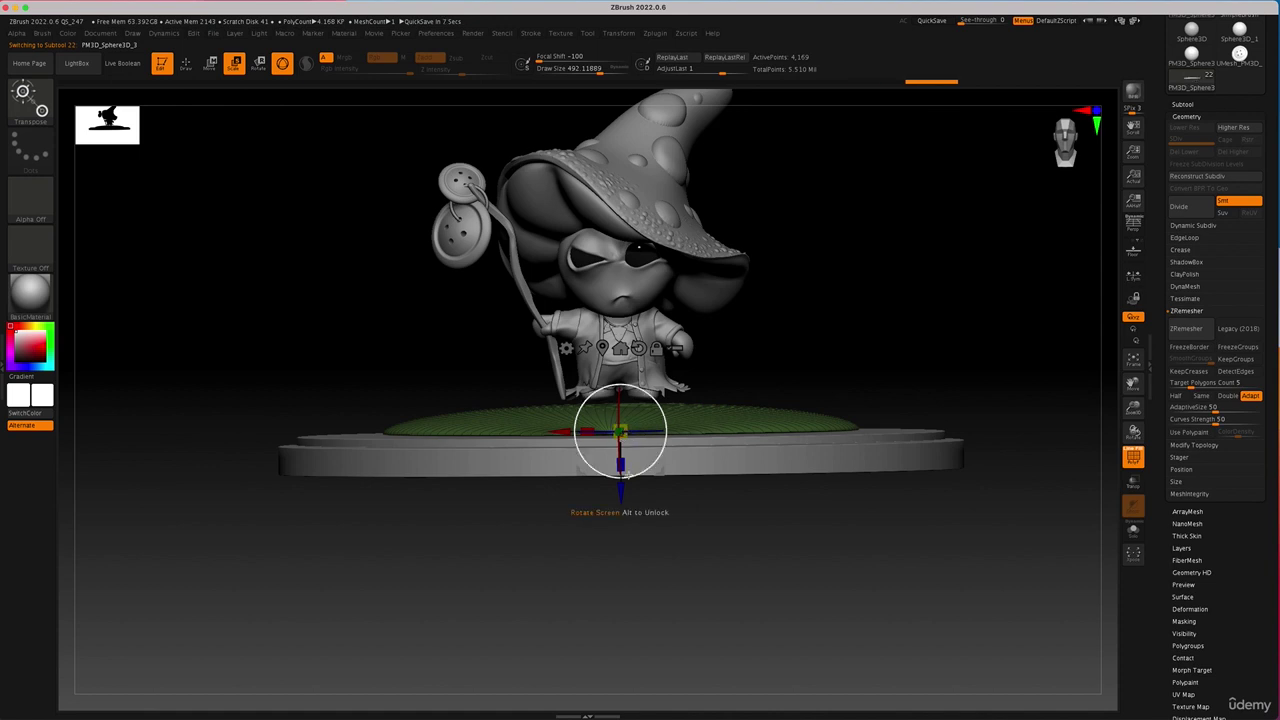
Raise the upper disc until it meets the underside of the flattened dome.
key("q")
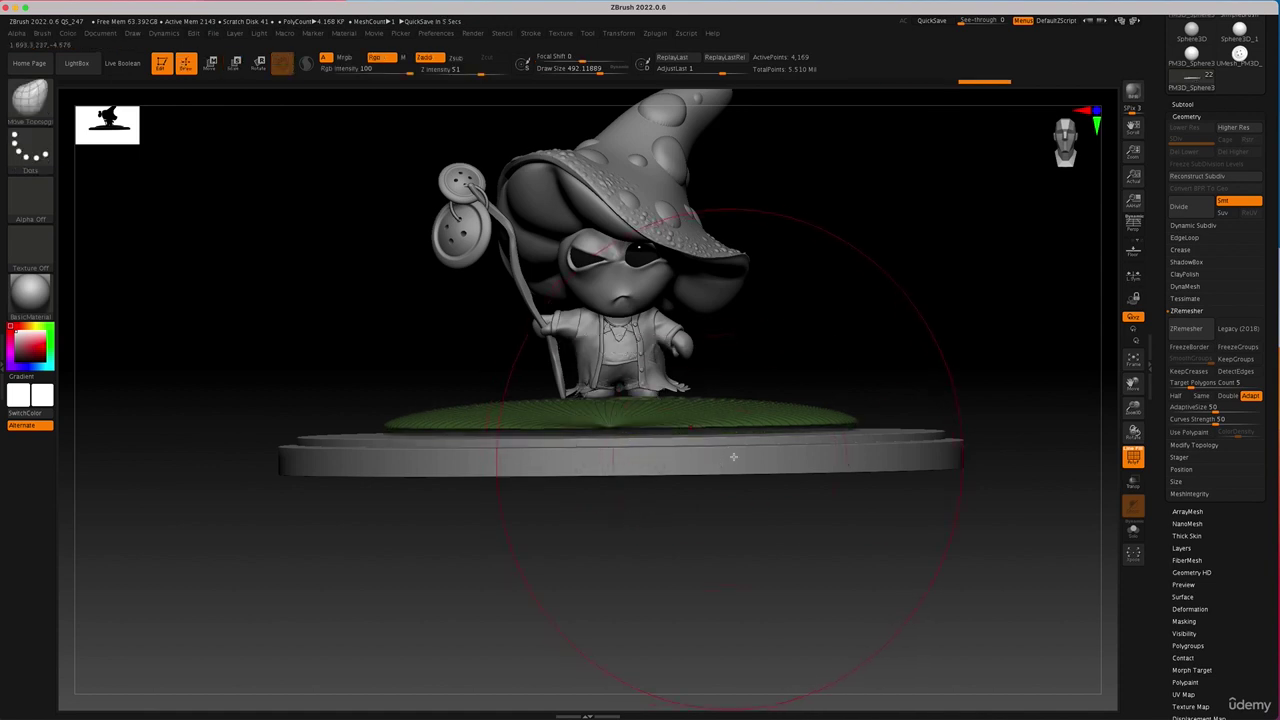
left_click(811, 438, "alt")
key("w")
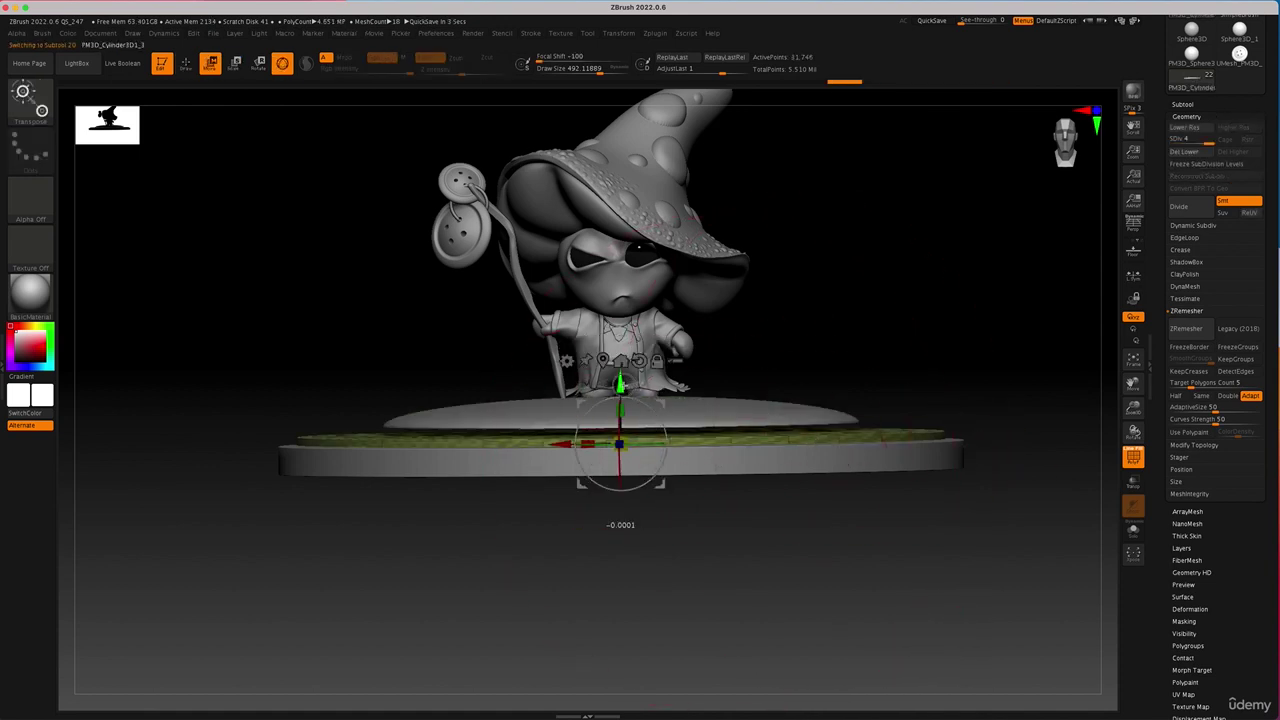
left_click_drag(977, 299, 976, 334)
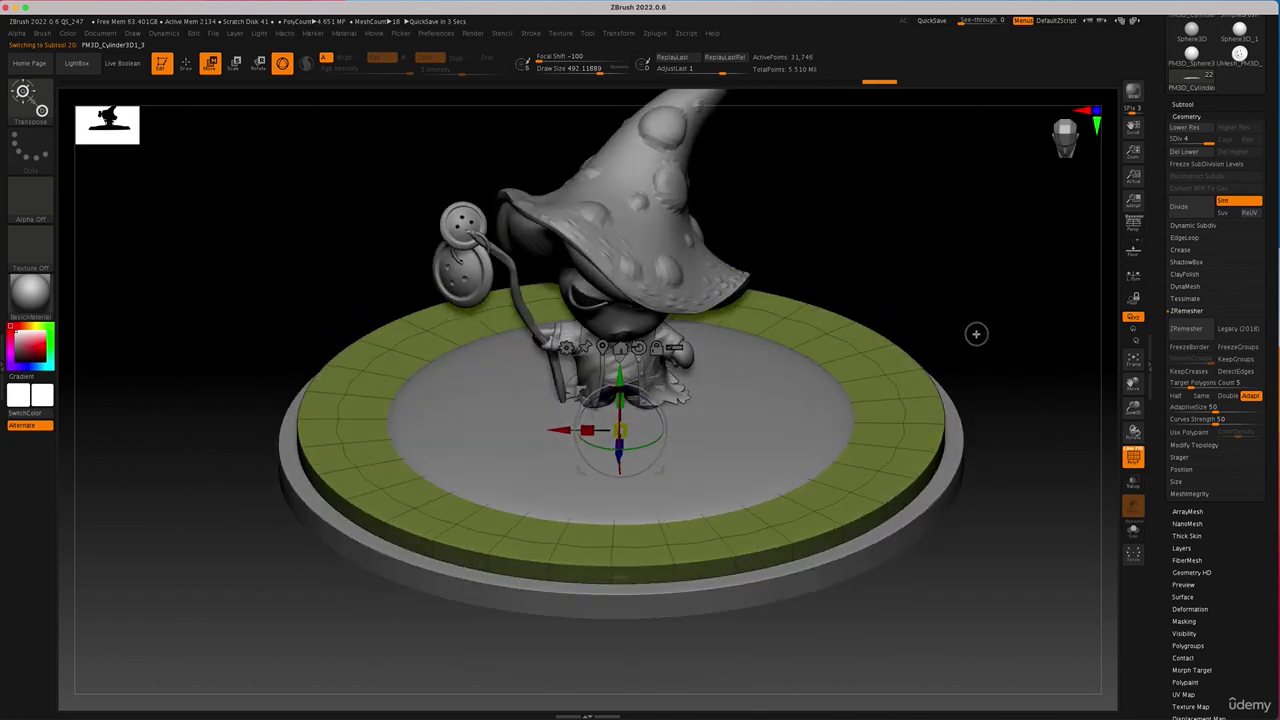
Scale the dome up uniformly to about 1.17 times to cover most of the upper disc, and lower it slightly.
key("q")
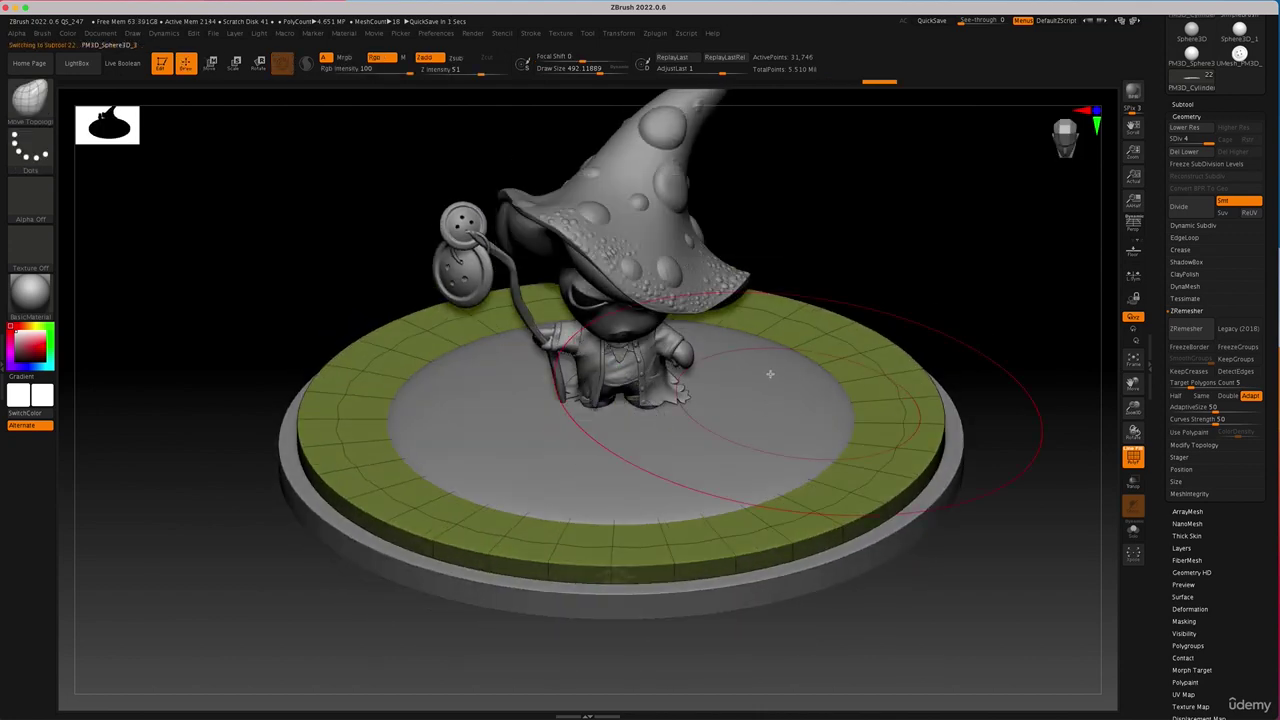
left_click(768, 378, "alt")
key("w")
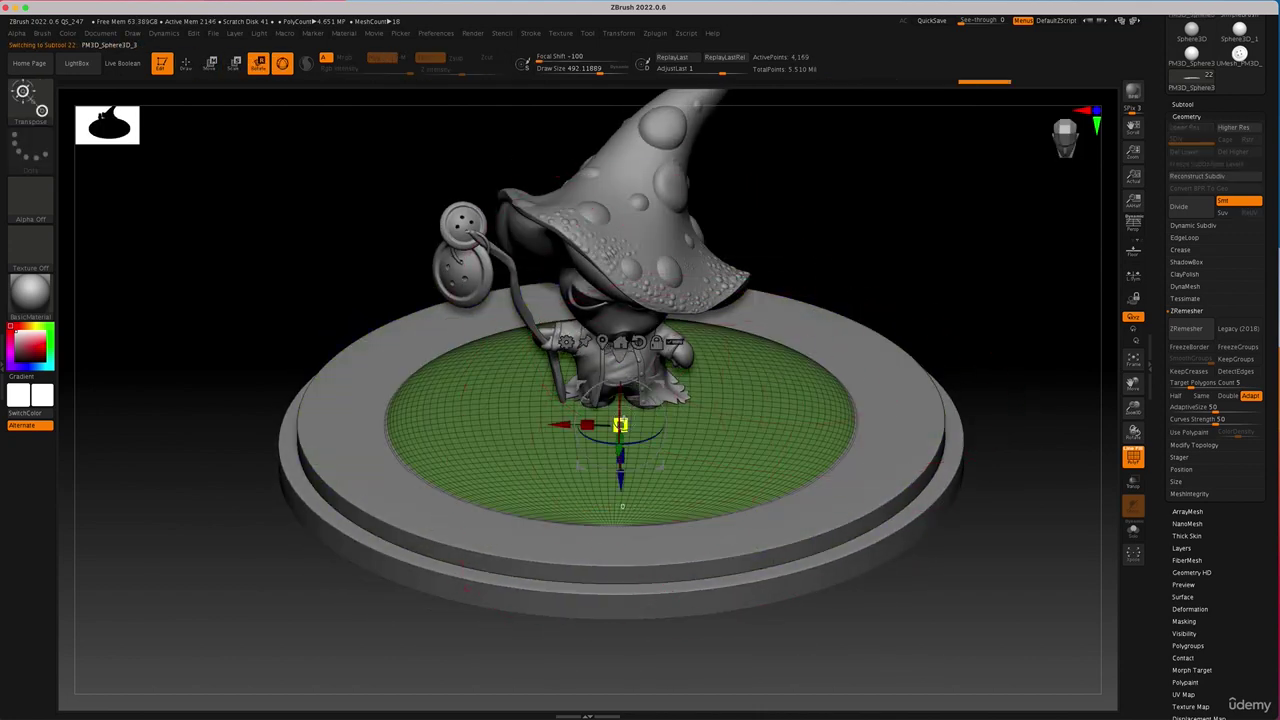
left_click_drag(620, 425, 728, 424)
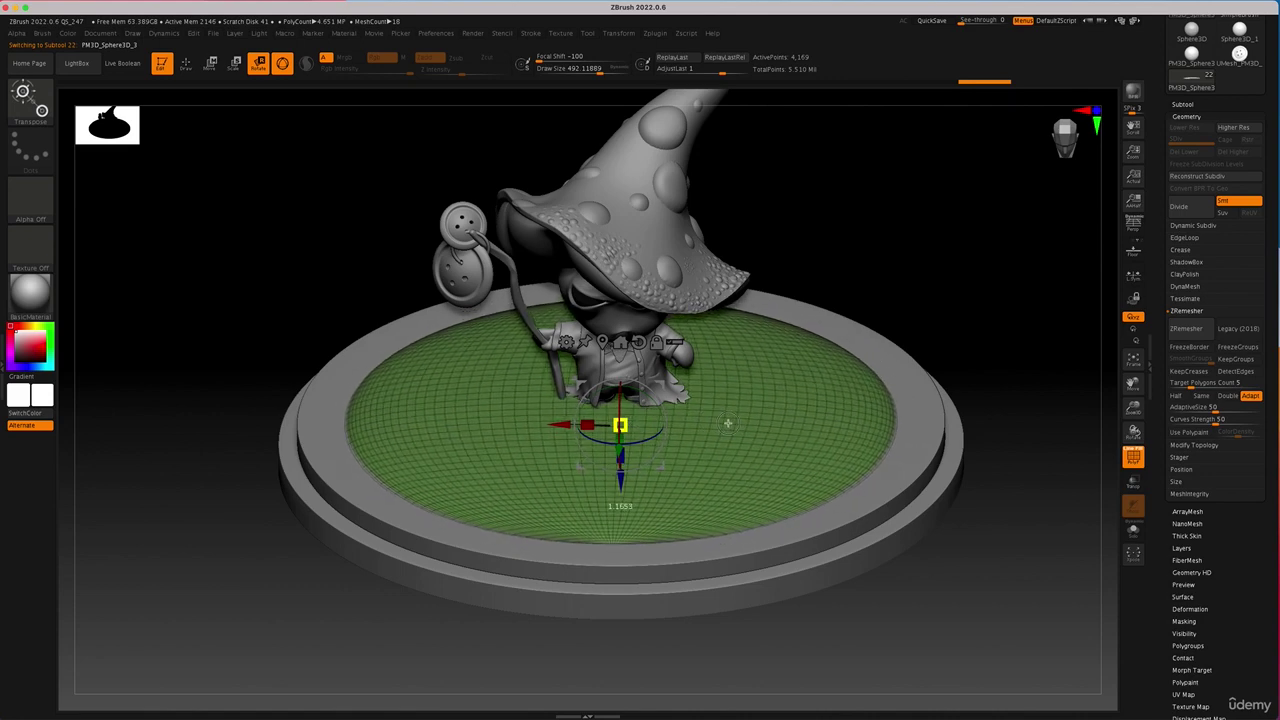
left_click_drag(1007, 444, 1016, 428)
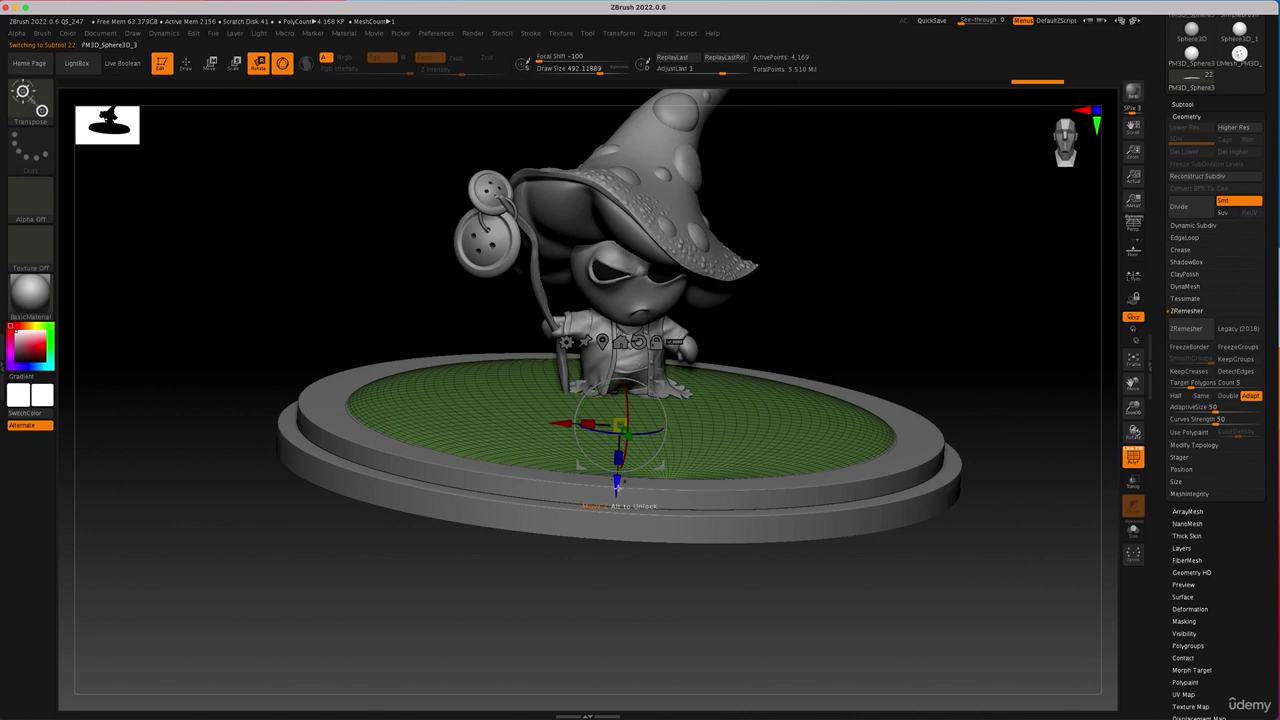
left_click_drag(616, 484, 616, 491)
Lower the upper disc so its rim sits just above the bottom tier, and make the dome the active subtool.
key("q")
left_click(727, 492, "alt")
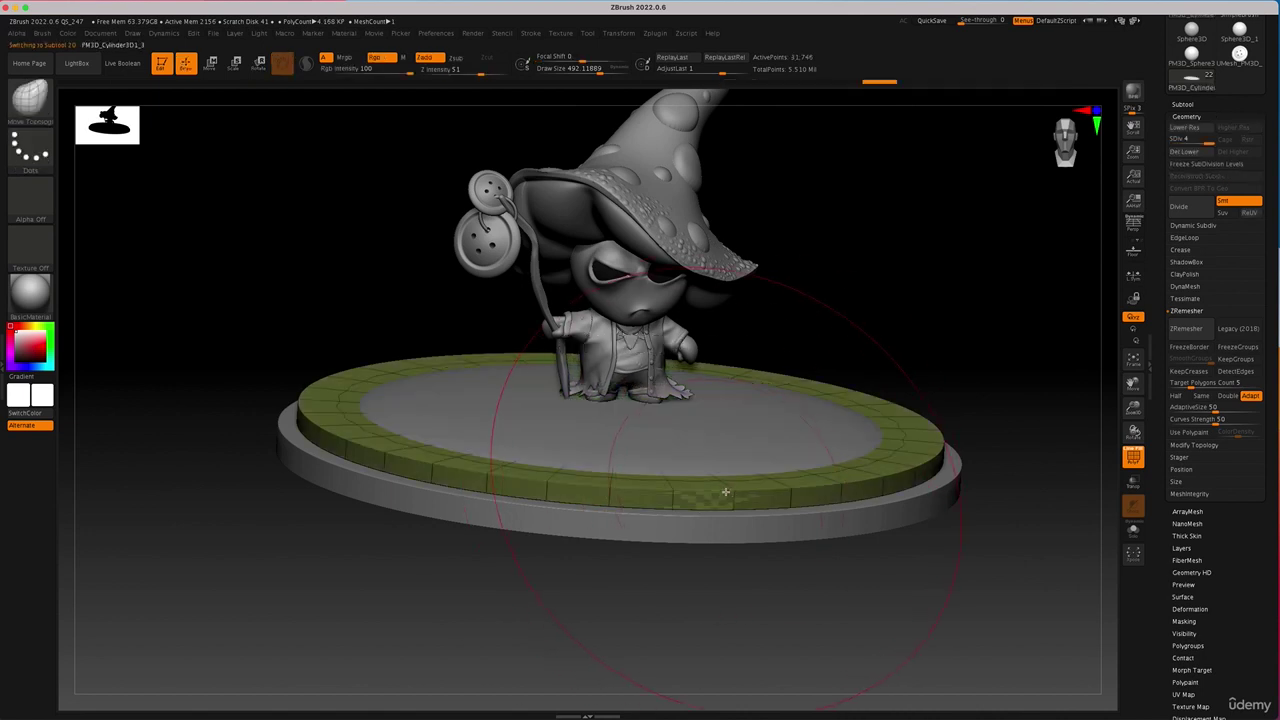
key("w")
left_click_drag(623, 375, 622, 391)
key("q")
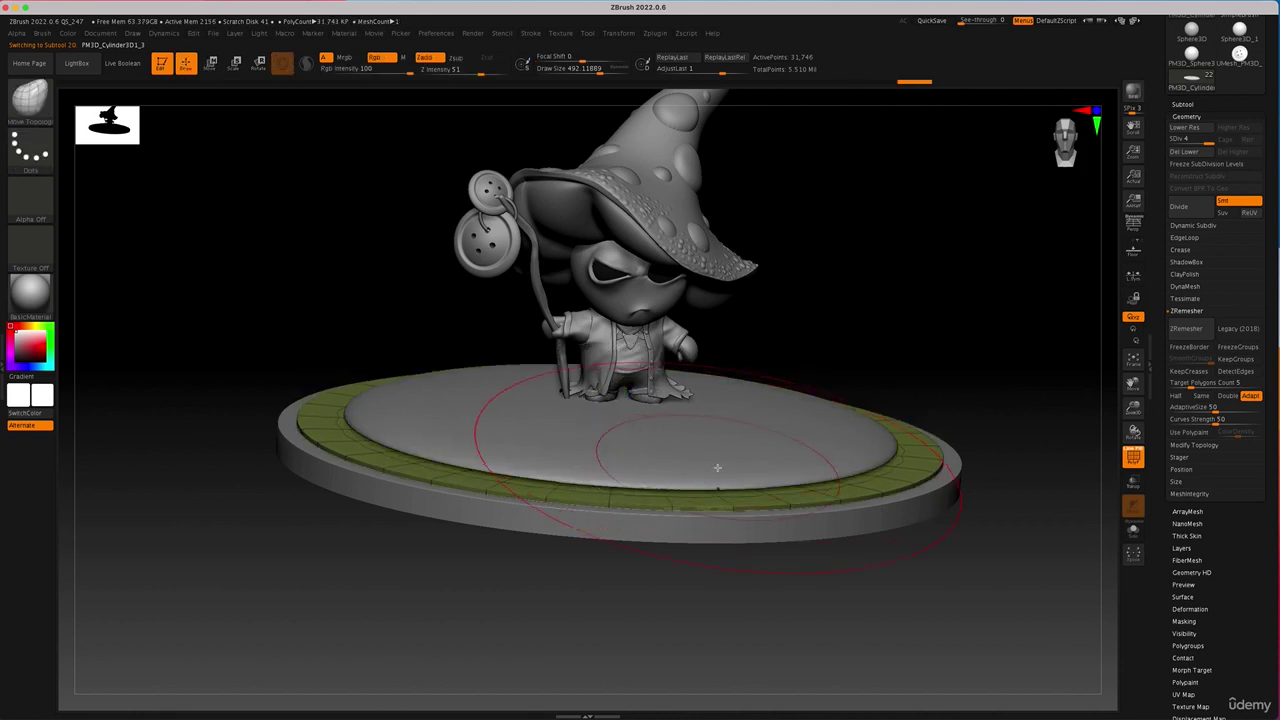
left_click(716, 465, "alt")
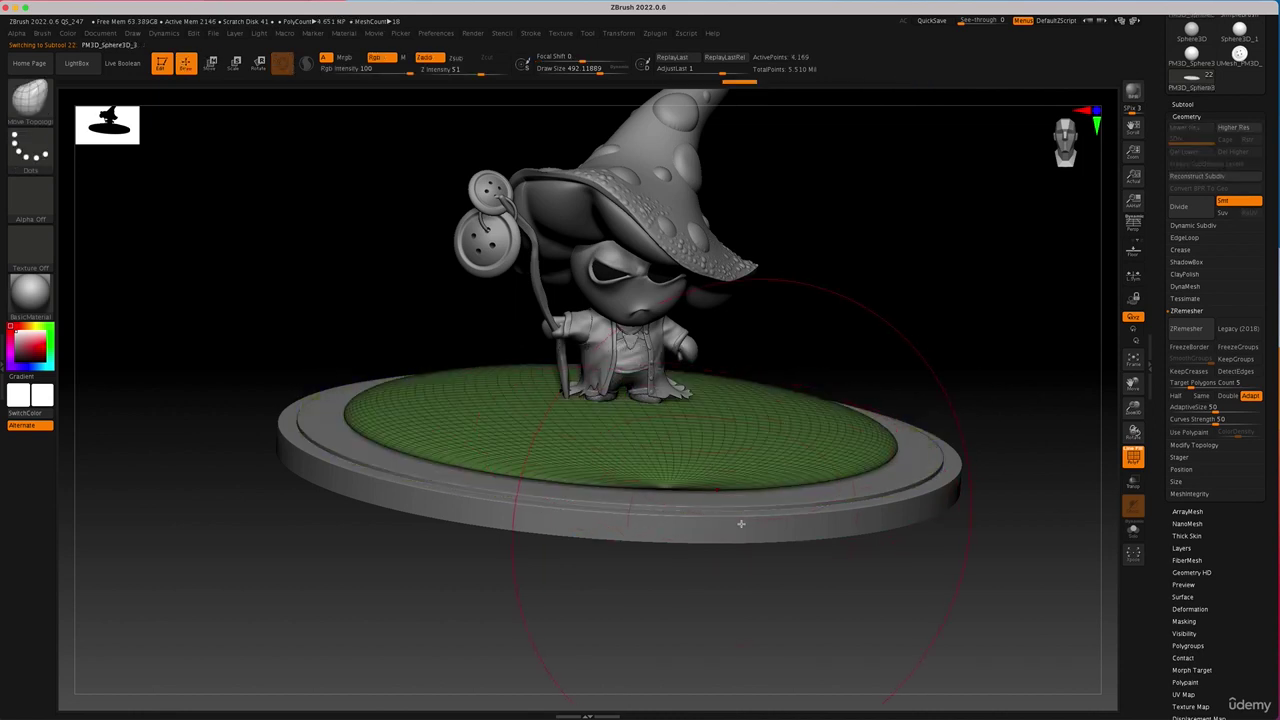
Select the upper disc and raise it slightly so it stands as a distinct tier above the bottom disc.
left_click_drag(985, 372, 917, 380)
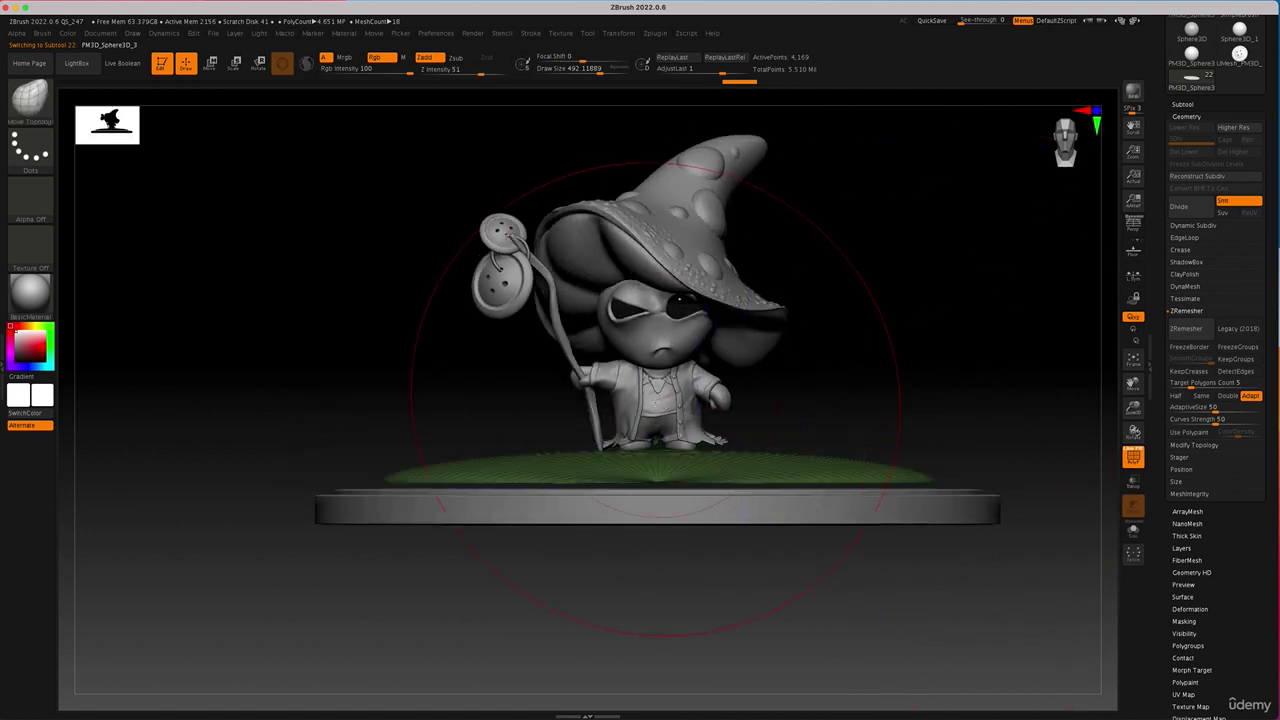
left_click(705, 500, "alt")
key("w")
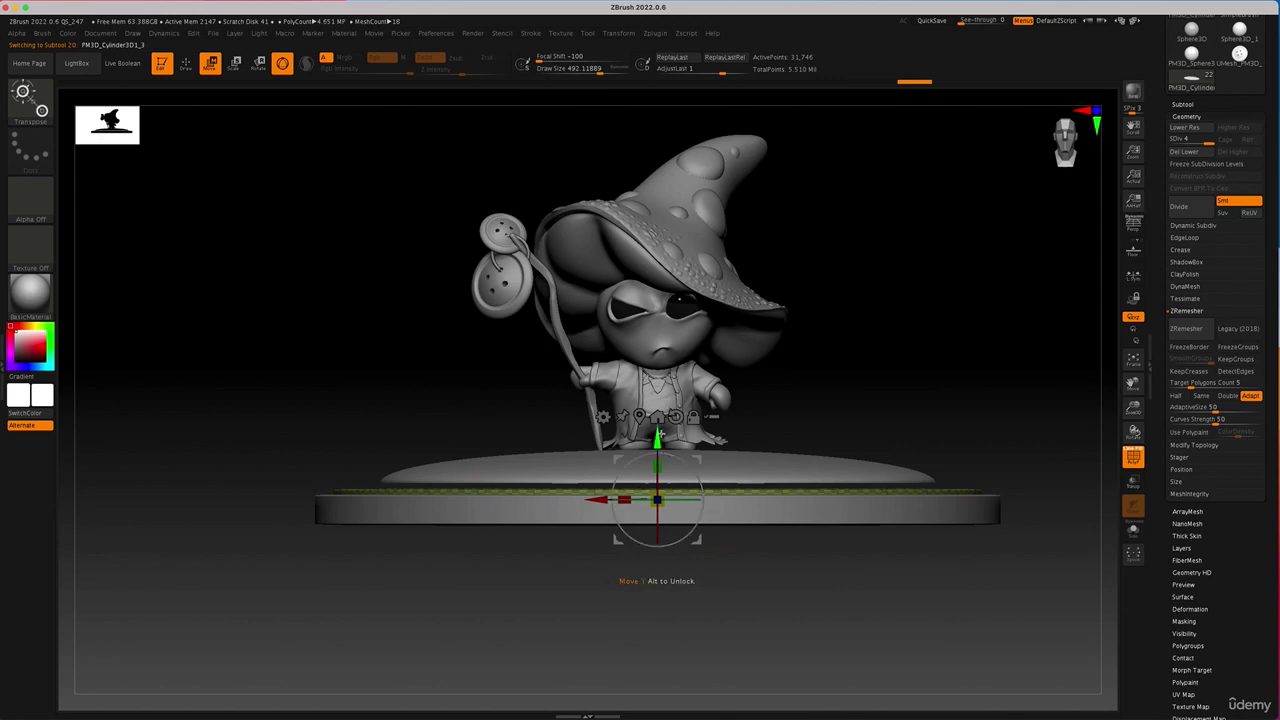
left_click_drag(659, 433, 660, 424)
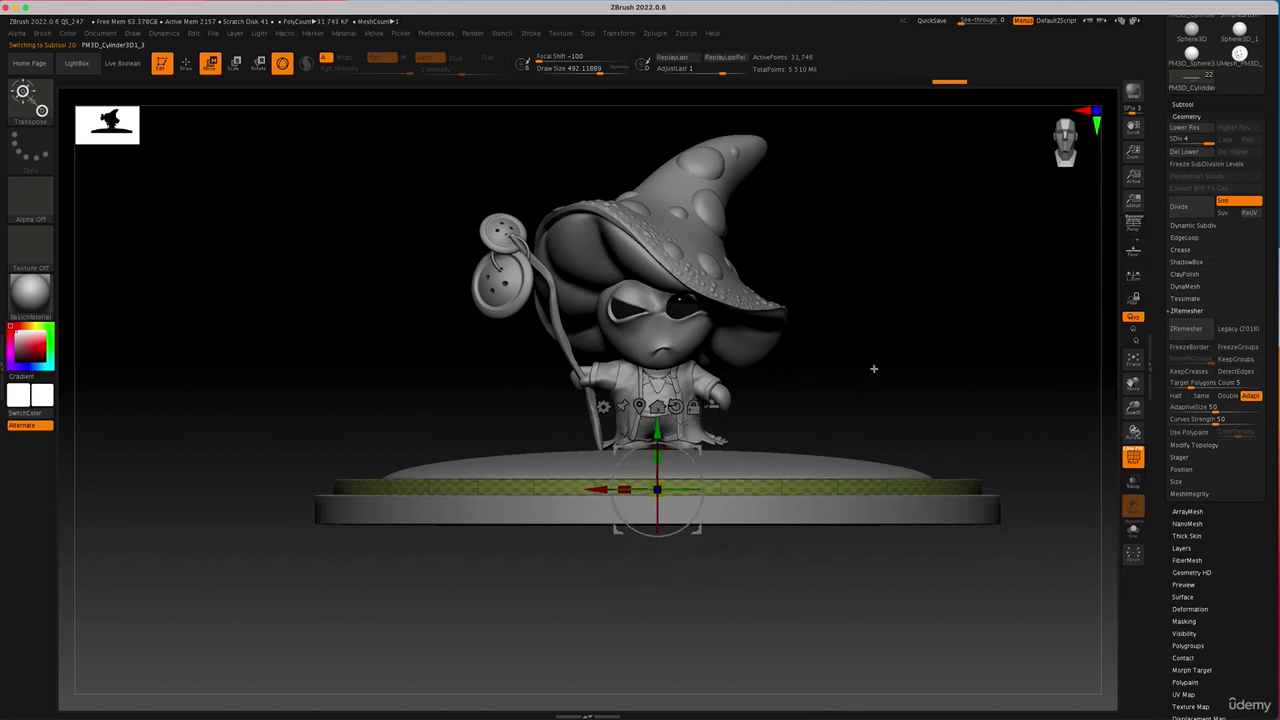
mouse_move(874, 369)
left_mouse_down()
mouse_move(877, 394)
mouse_move(908, 394)
mouse_move(898, 400)
left_mouse_up()
Make the dome the active subtool and subdivide it up to subdivision level 4.
key("q")
left_click(854, 449, "alt")
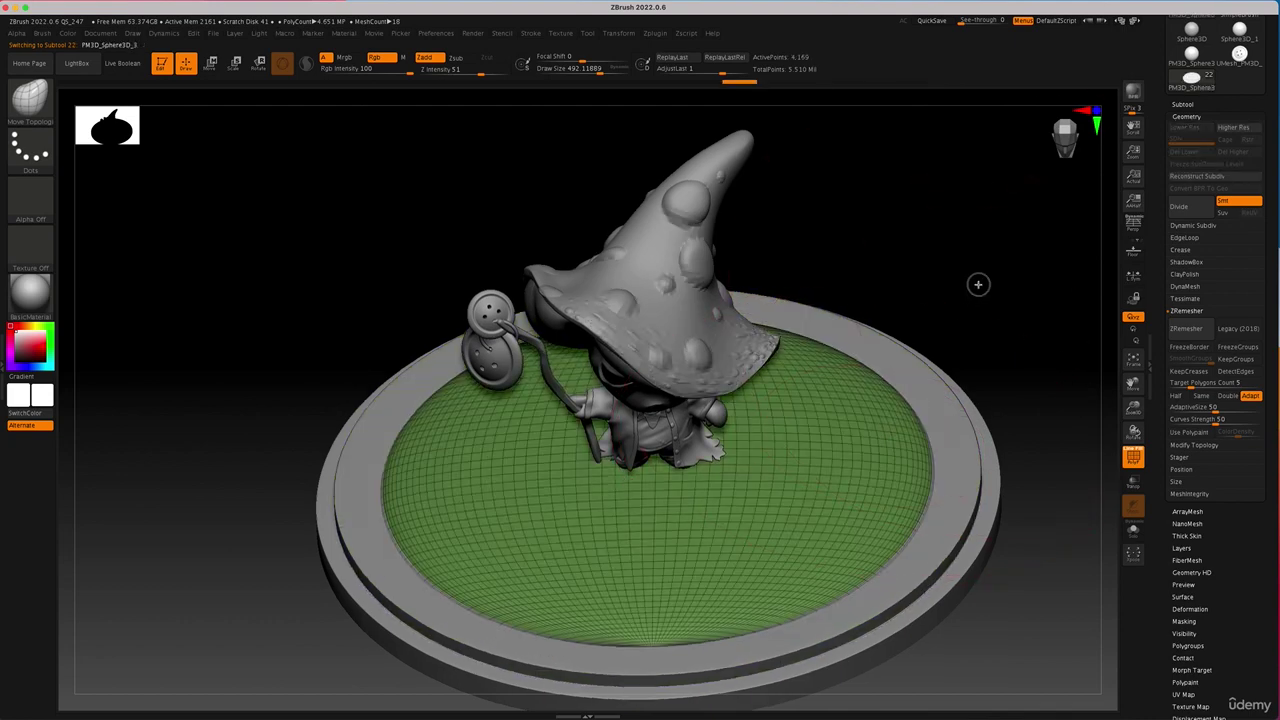
left_click_drag(978, 284, 978, 274, "shift")
left_click_drag(952, 315, 934, 336)
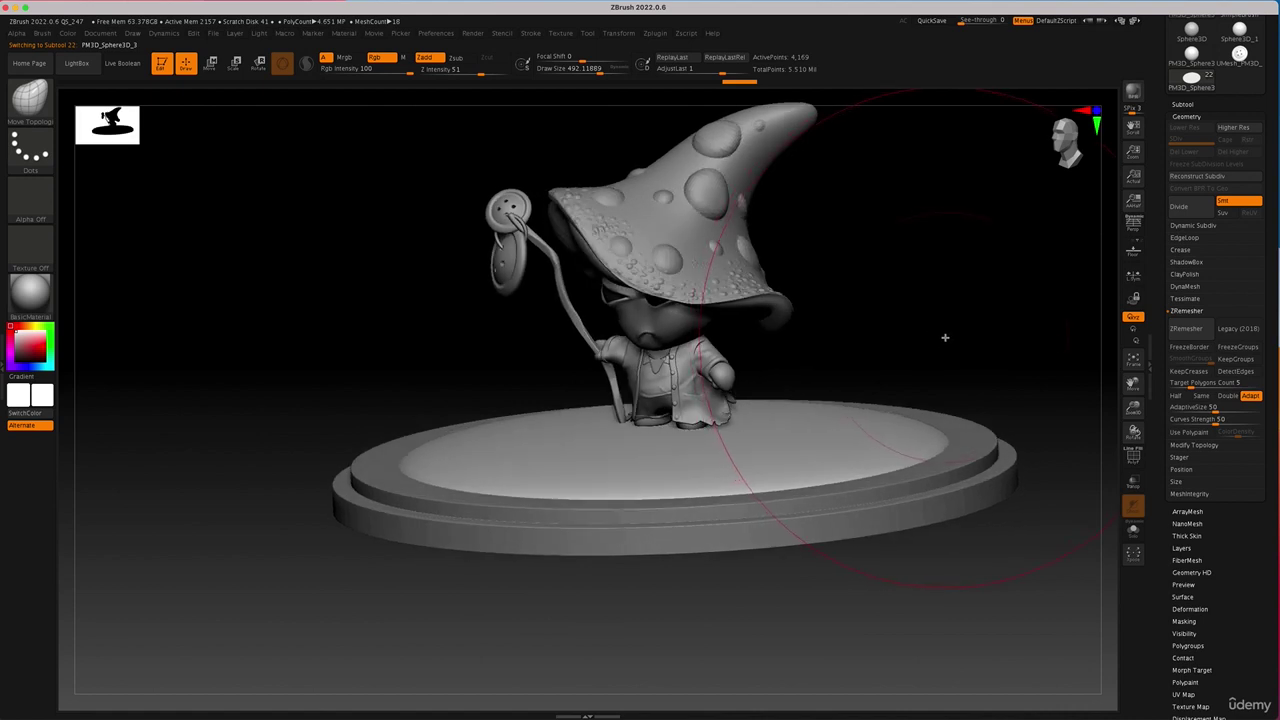
key("ctrl")
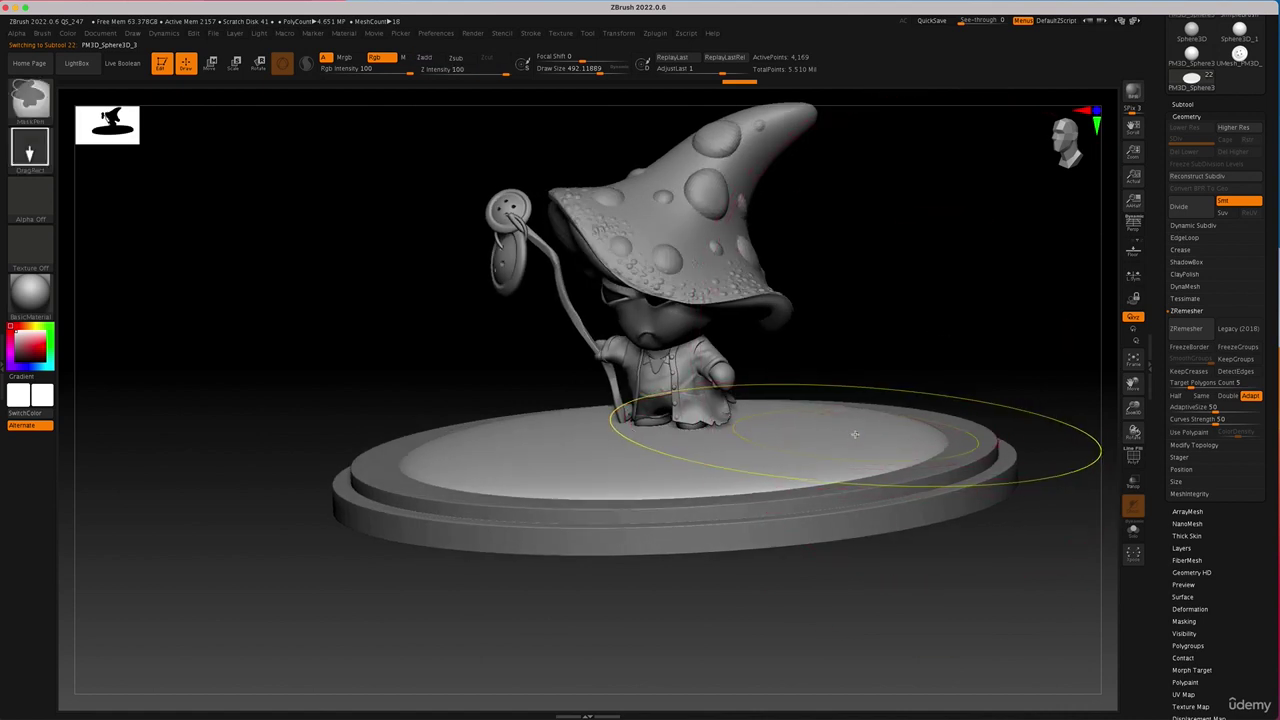
key("ctrl+d")
key("ctrl+d")
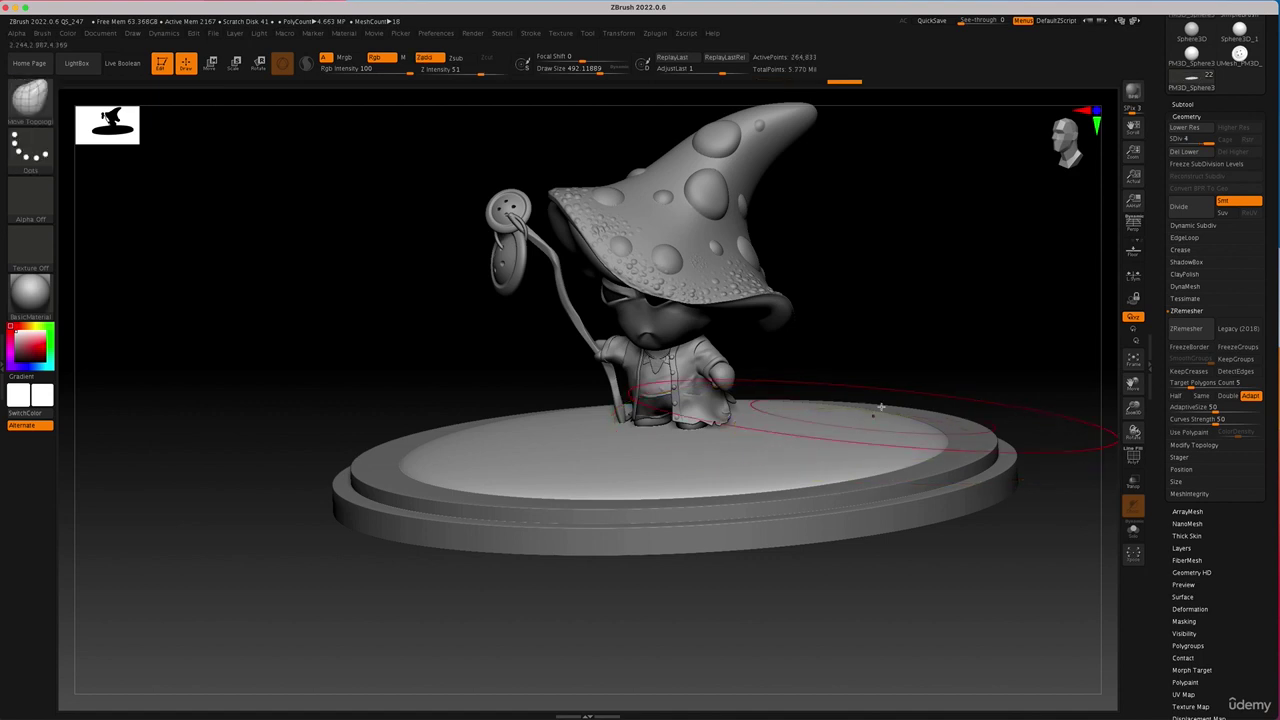
Switch to the Standard brush and set its draw size to about 167.
mouse_move(923, 314)
left_mouse_down()
mouse_move(957, 359)
mouse_move(953, 335)
left_mouse_up()
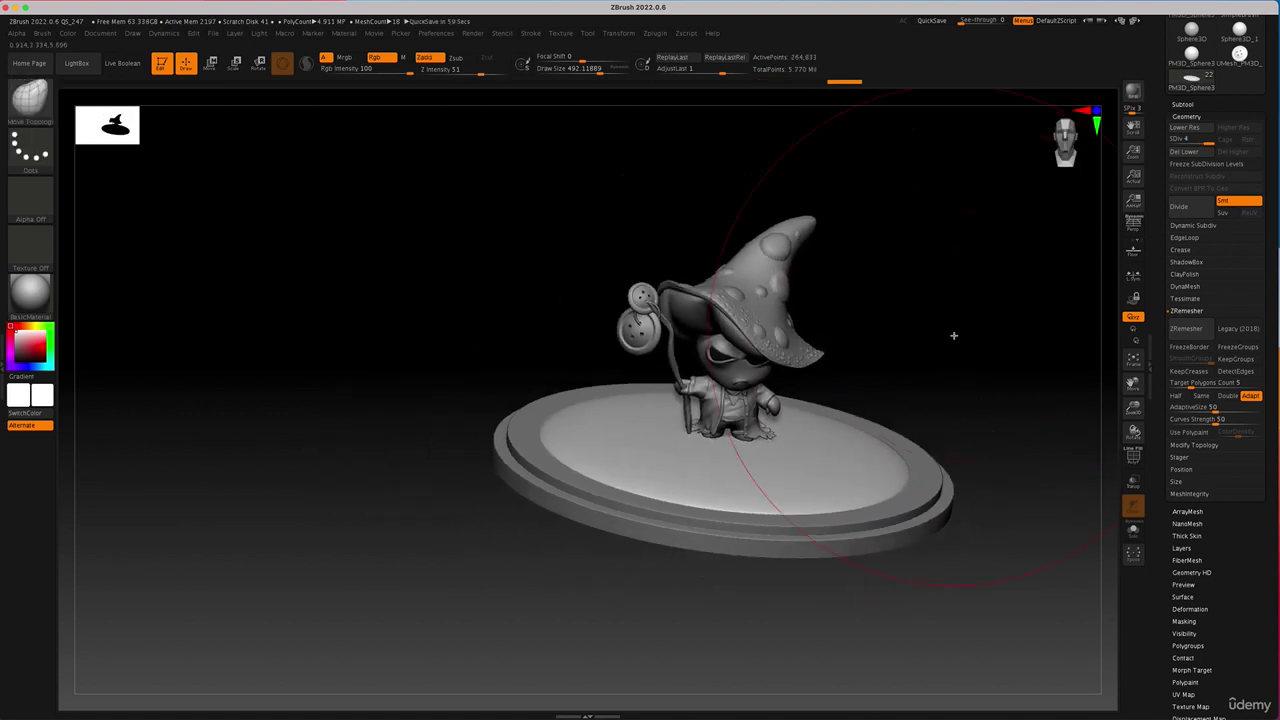
key("b")
key("s")
key("t")
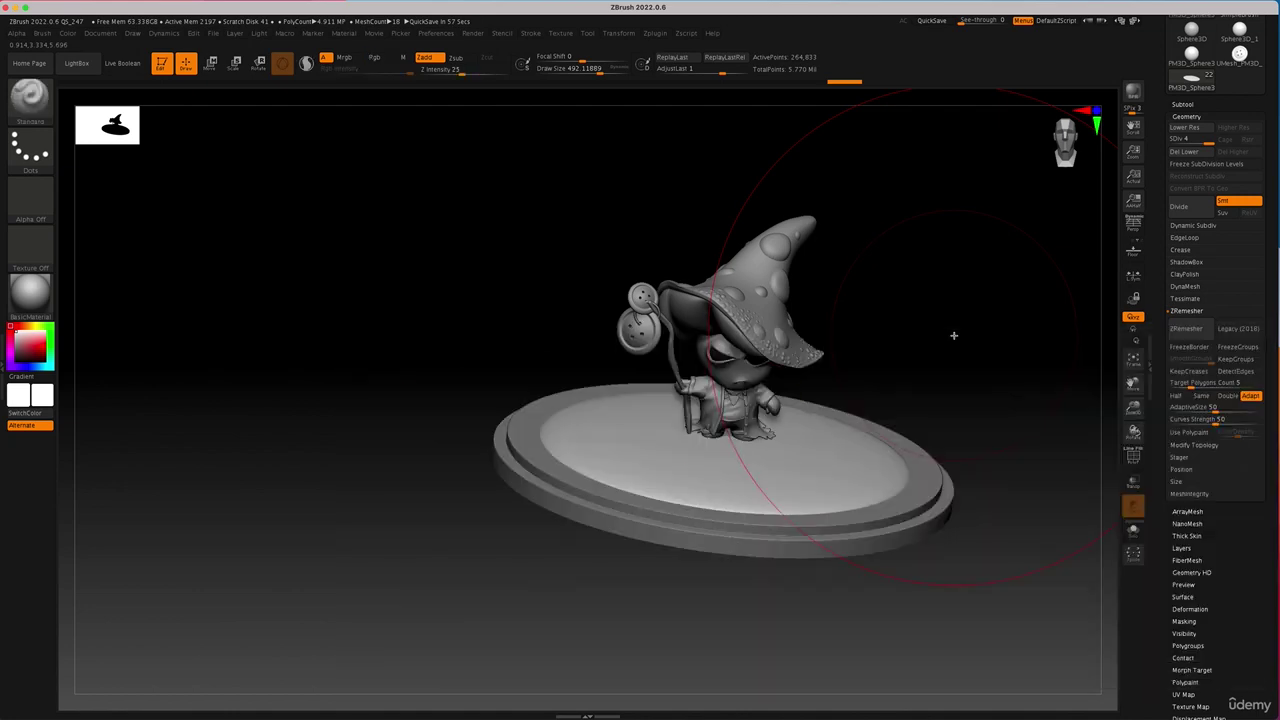
left_click_drag(920, 355, 818, 318)
key("space")
mouse_move(783, 394)
left_mouse_down()
mouse_move(766, 393)
mouse_move(789, 403)
mouse_move(804, 392)
mouse_move(782, 405)
left_mouse_up()
Try sculpting rough folds along the dome's edge with the Standard brush, and undo those strokes.
key("ctrl+z")
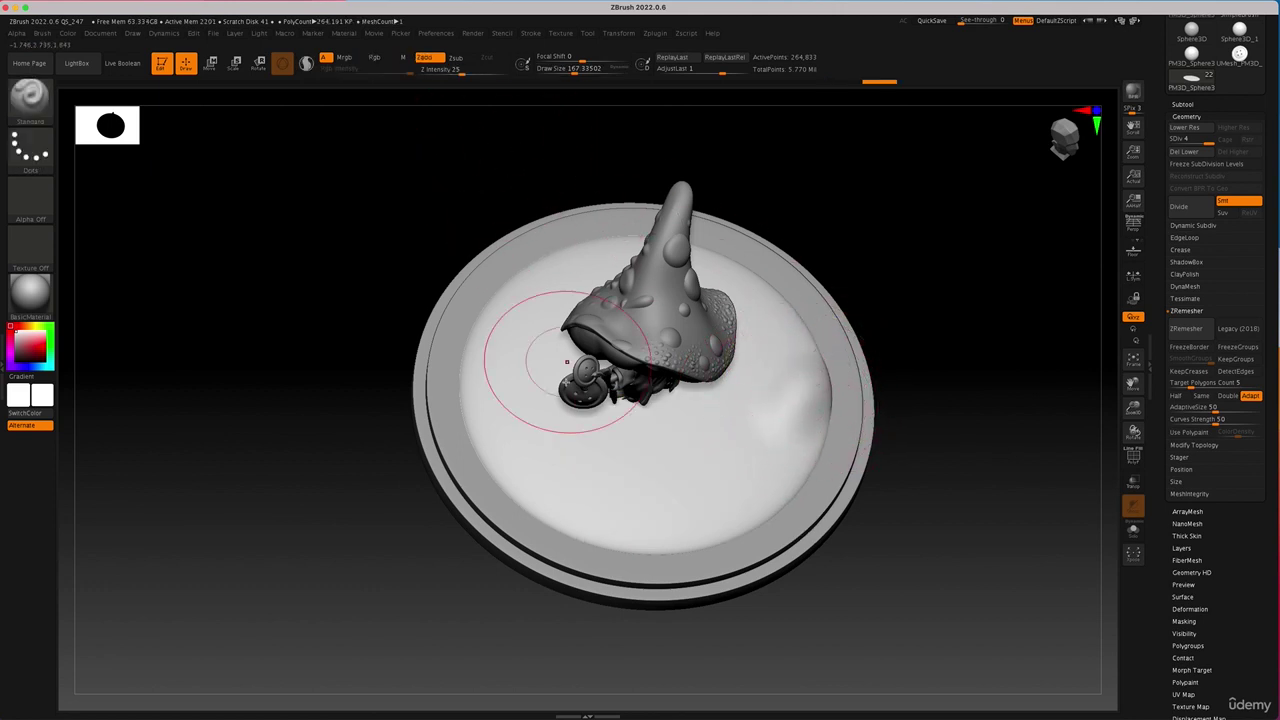
mouse_move(514, 437)
left_mouse_down()
mouse_move(603, 494)
mouse_move(606, 522)
left_mouse_up()
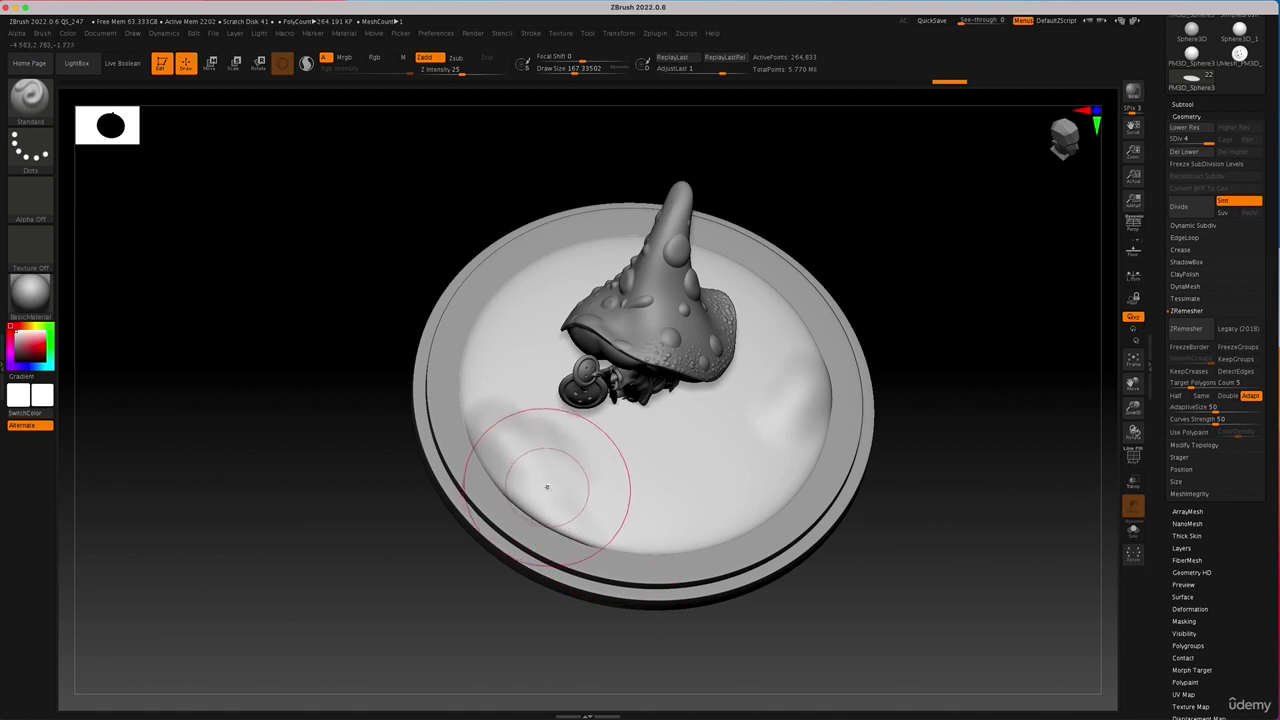
left_click_drag(547, 487, 564, 530)
left_click_drag(494, 443, 514, 489)
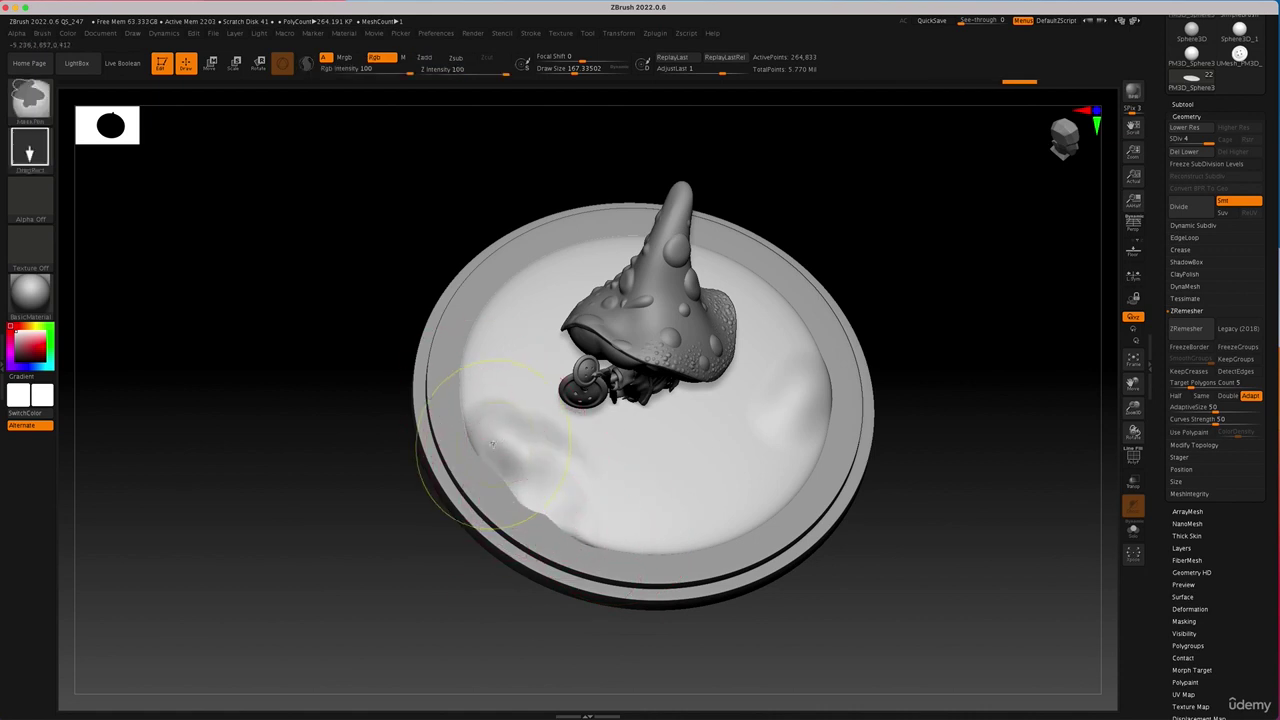
key("ctrl+z")
key("ctrl+z")
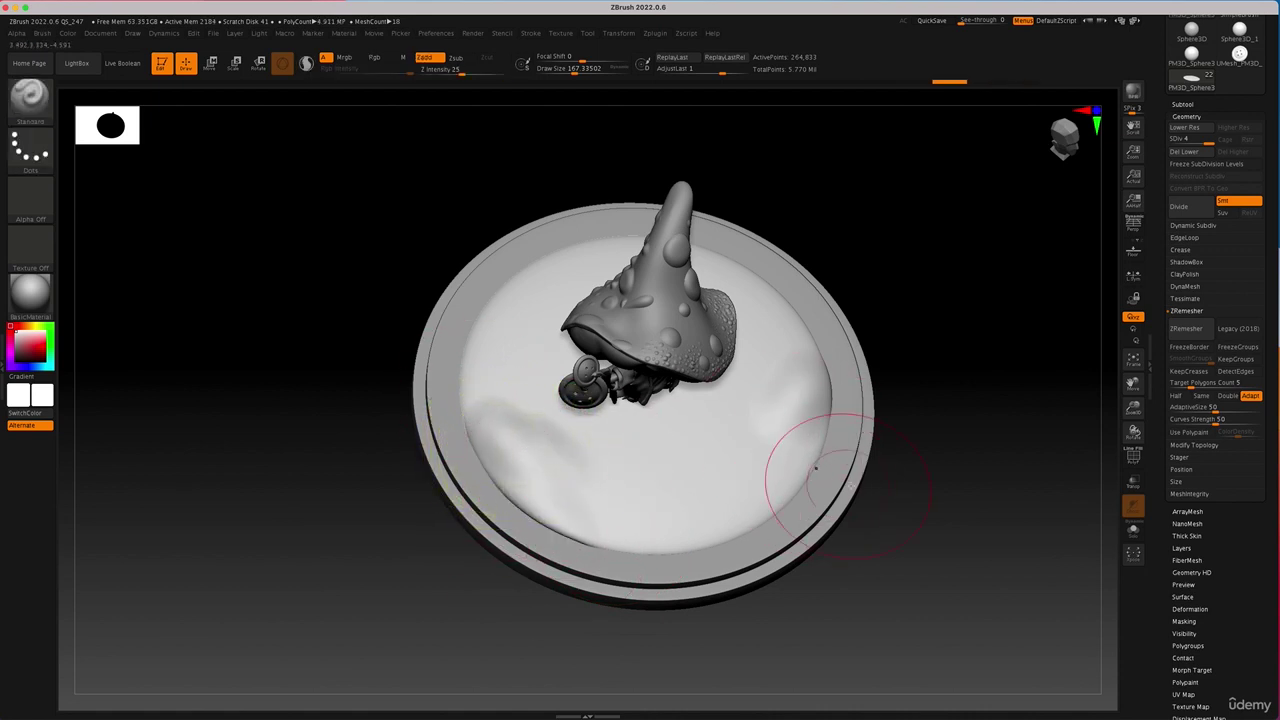
left_click_drag(935, 497, 926, 462)
key("ctrl+z")
key("ctrl+z")
key("ctrl+z")
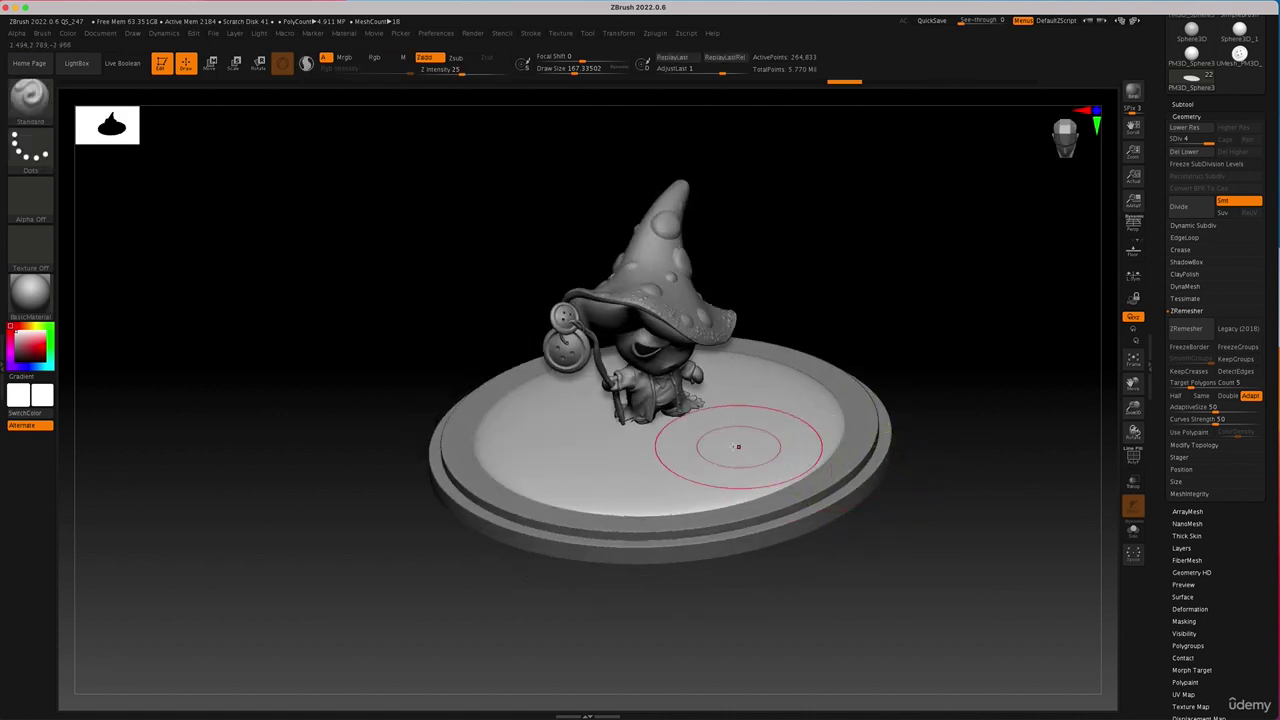
key("w")
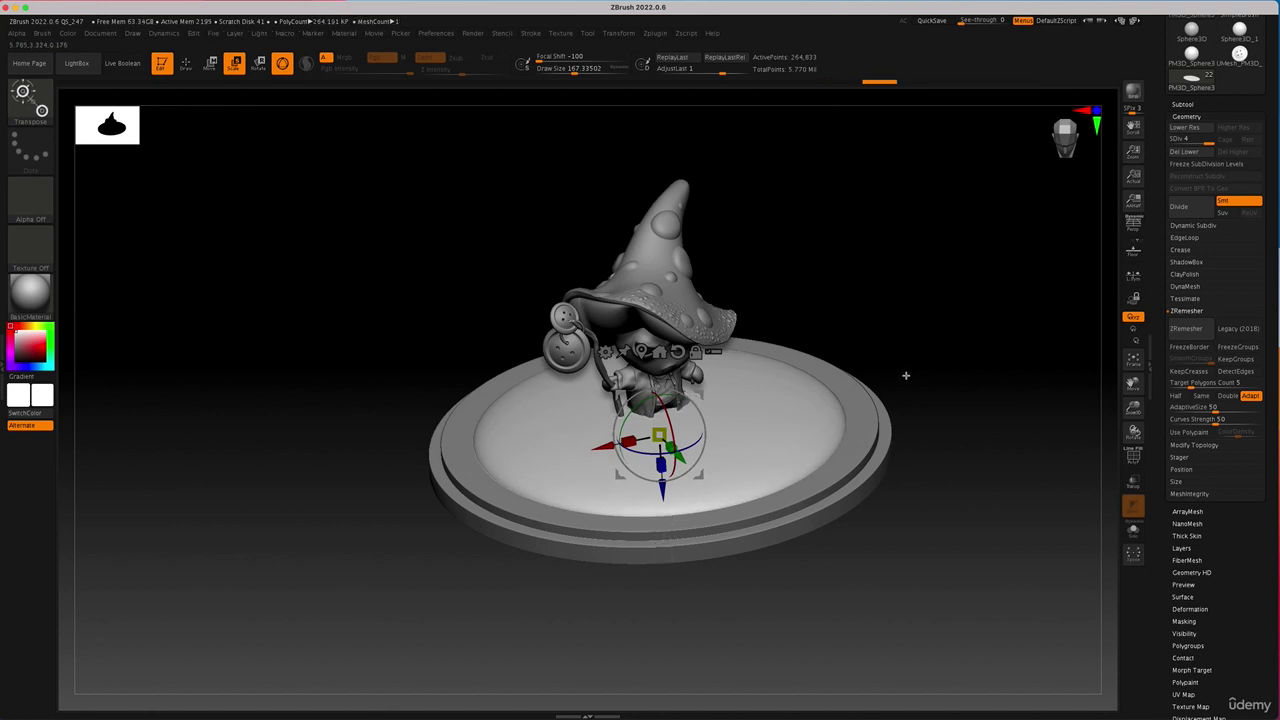
mouse_move(905, 375)
left_mouse_down()
mouse_move(914, 349)
mouse_move(667, 498)
left_mouse_up()
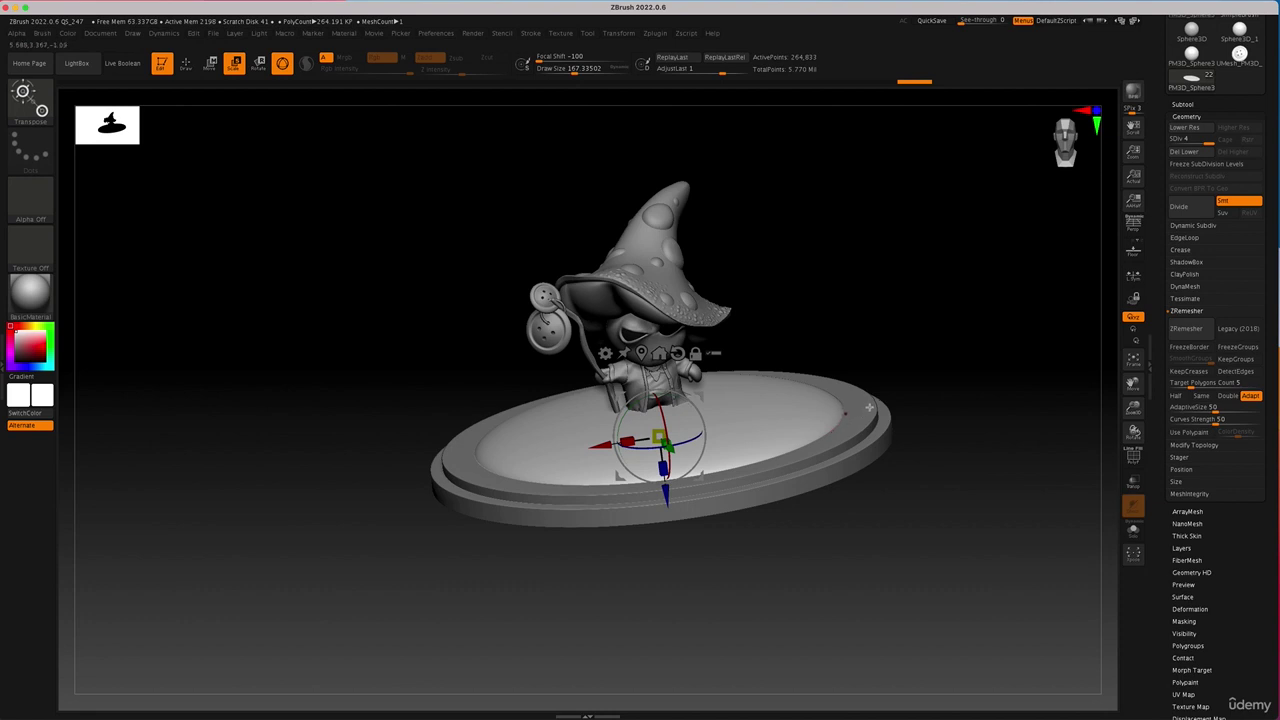
key("q")
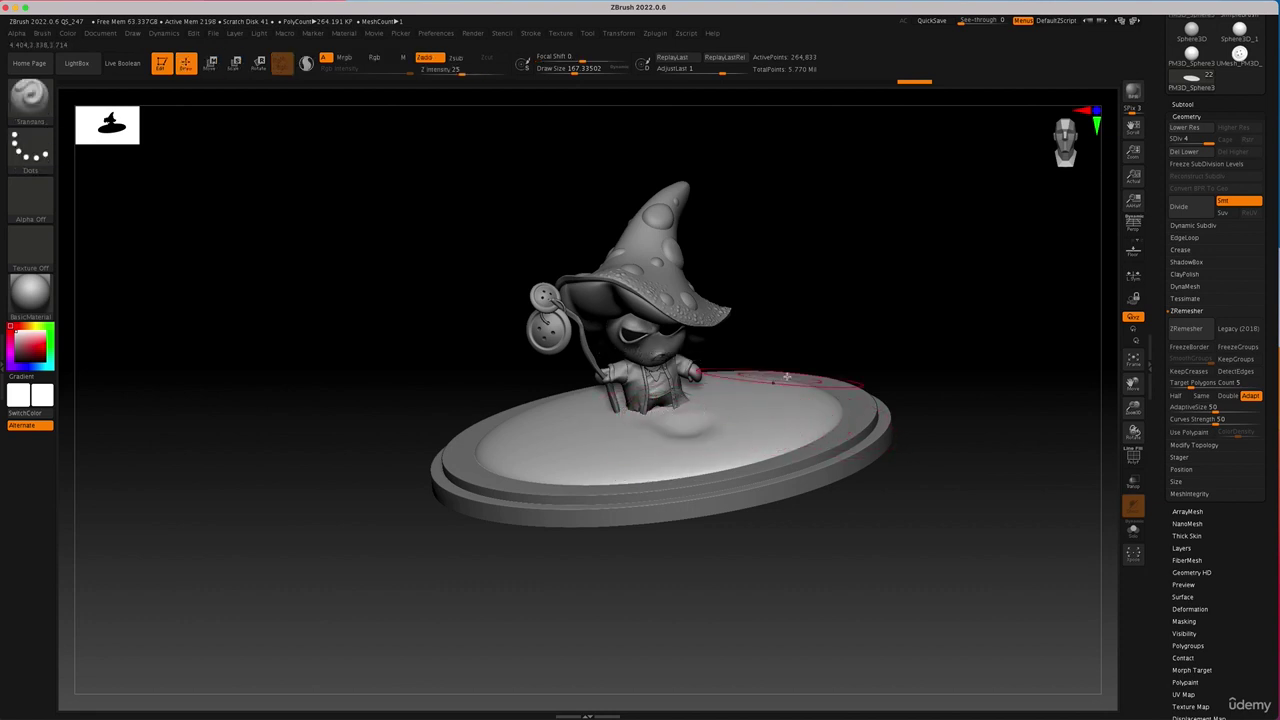
Step the dome down to subdivision level 1 and smooth the bump in front of the character's feet.
key("shift+d")
key("shift+d")
left_click_drag(886, 314, 889, 356)
left_click_drag(697, 406, 667, 412, "shift")
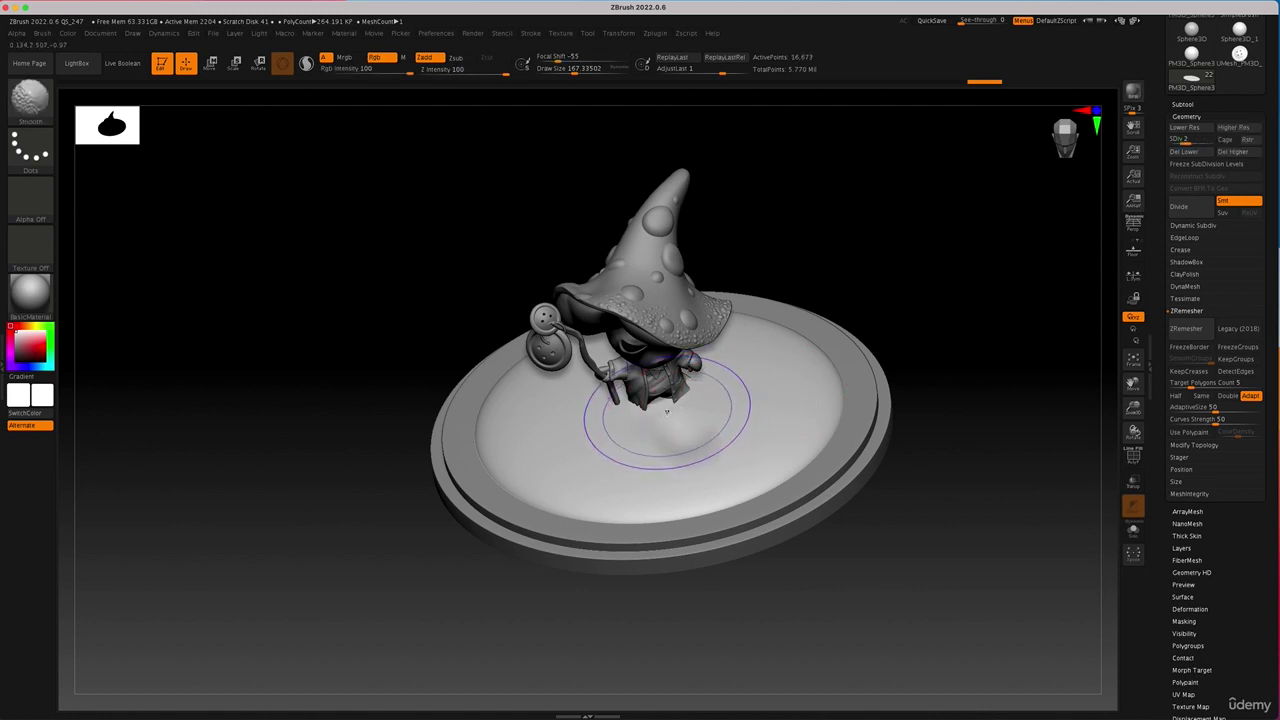
key("shift+d")
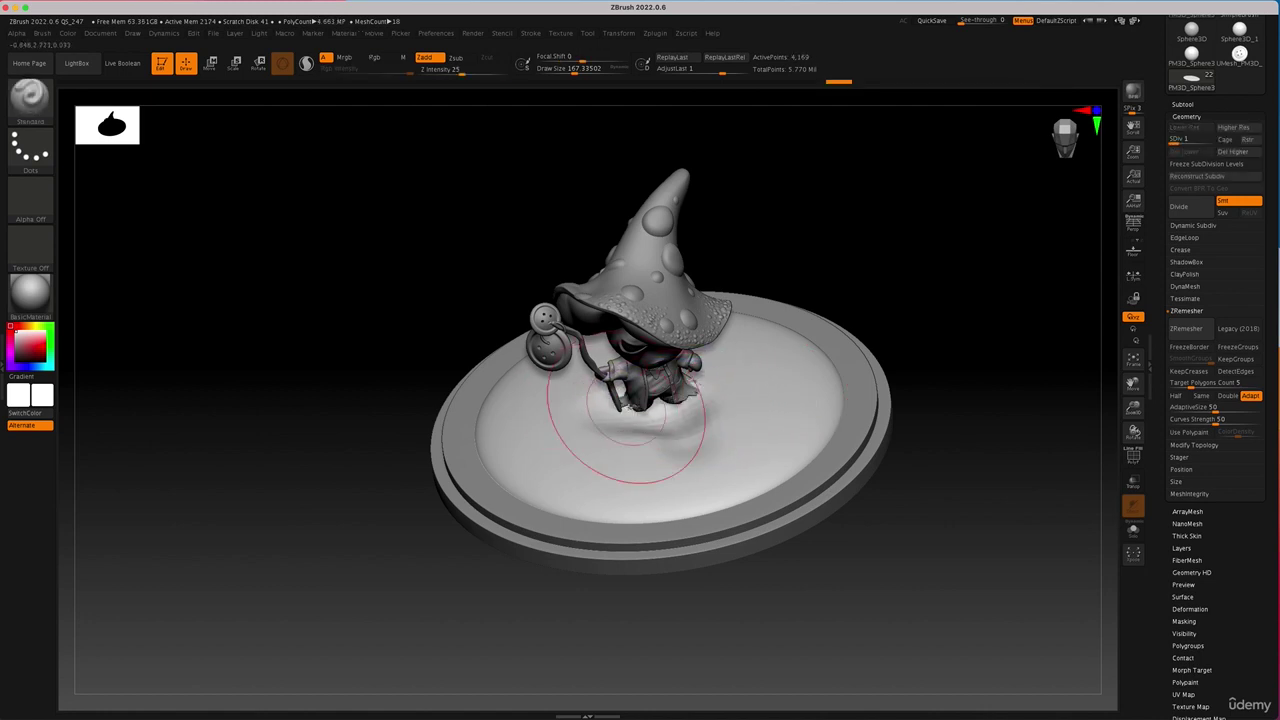
Sculpt uneven folds across the staff side of the mound and smaller ones at its front rim, using a draw size of about 74.
left_click_drag(733, 395, 509, 437, "shift")
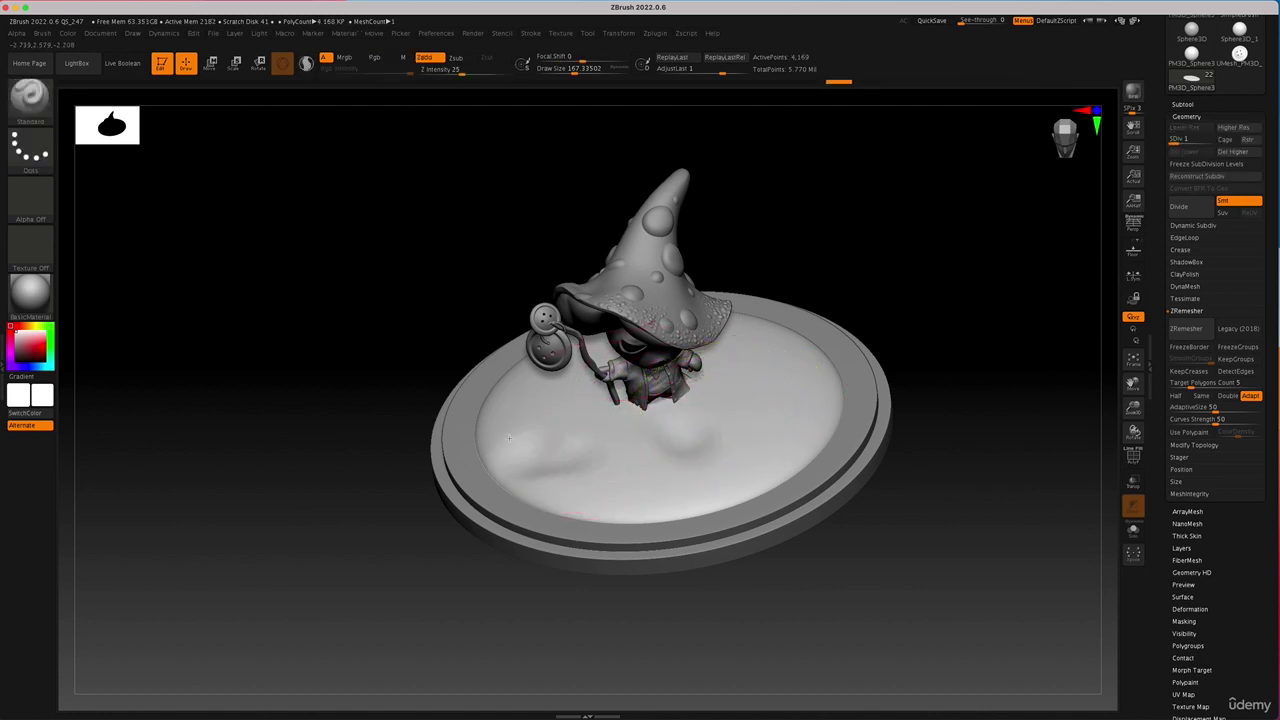
mouse_move(626, 461)
left_mouse_down("shift")
mouse_move(588, 462)
mouse_move(677, 477)
mouse_move(617, 497)
mouse_move(643, 519)
mouse_move(617, 523)
mouse_move(637, 488)
mouse_move(648, 492)
mouse_move(629, 517)
mouse_move(616, 502)
left_mouse_up("shift")
key("space")
left_click_drag(744, 486, 730, 485)
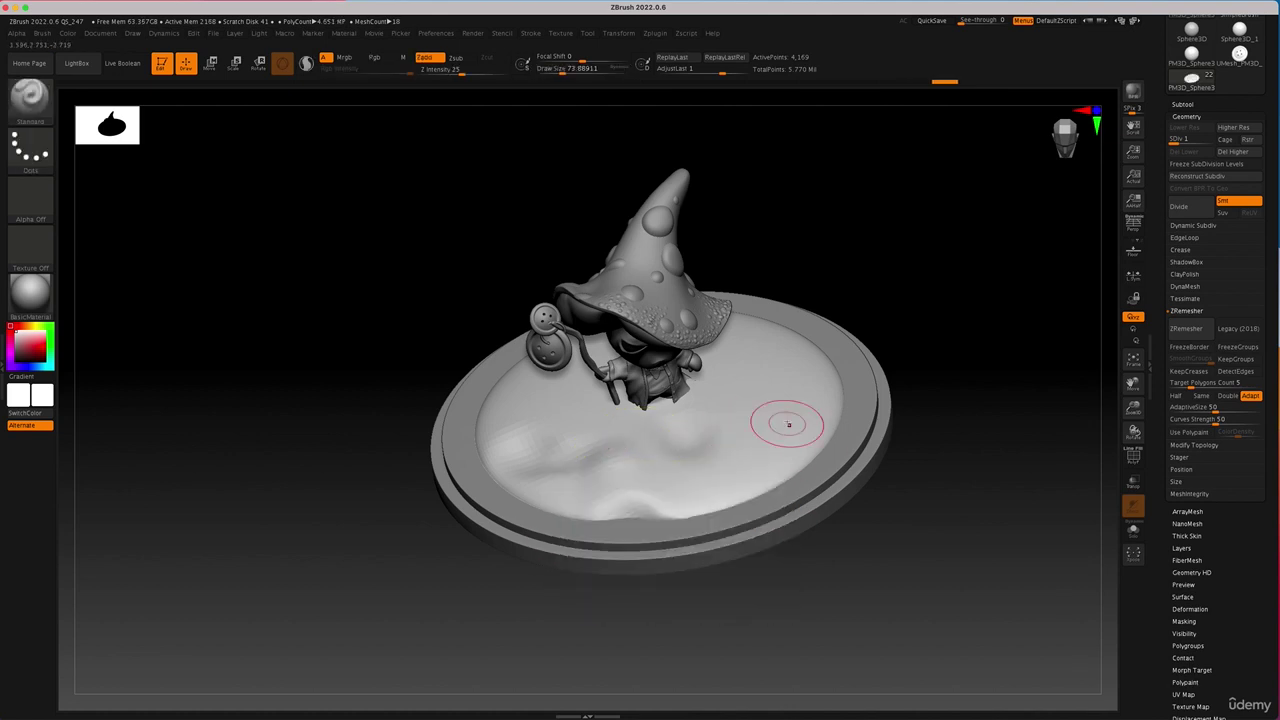
mouse_move(790, 411)
left_mouse_down()
mouse_move(752, 473)
mouse_move(787, 430)
left_mouse_up()
left_click_drag(657, 487, 705, 500, "shift")
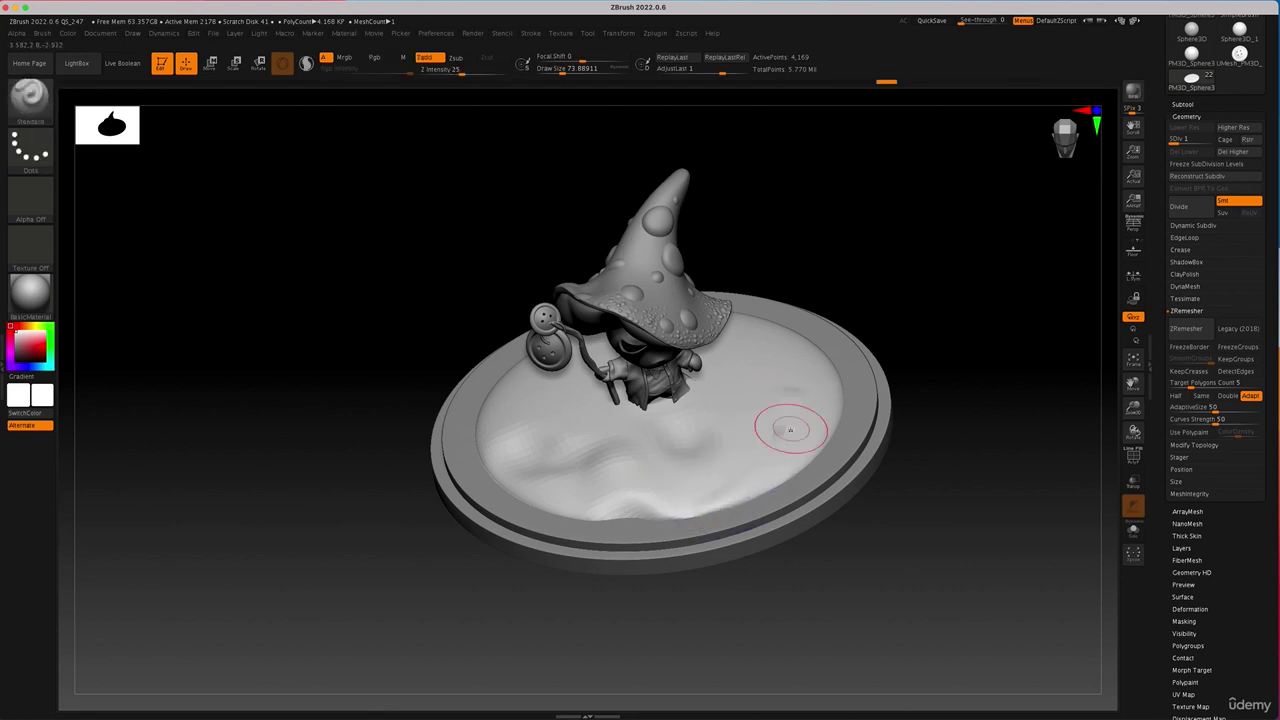
Rework the folds along the mound's front rim and smooth the ground before the character with a draw size of about 154.
left_click_drag(926, 342, 931, 411)
key("ctrl+z")
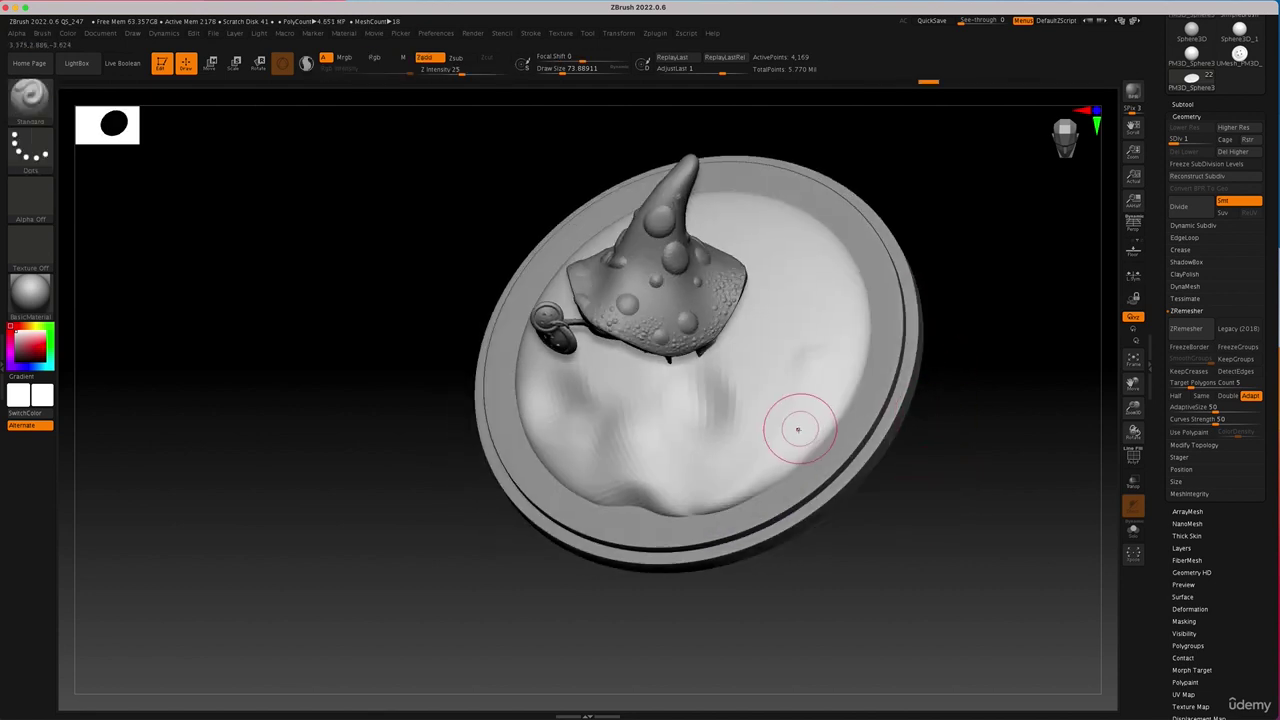
left_click_drag(802, 429, 672, 541)
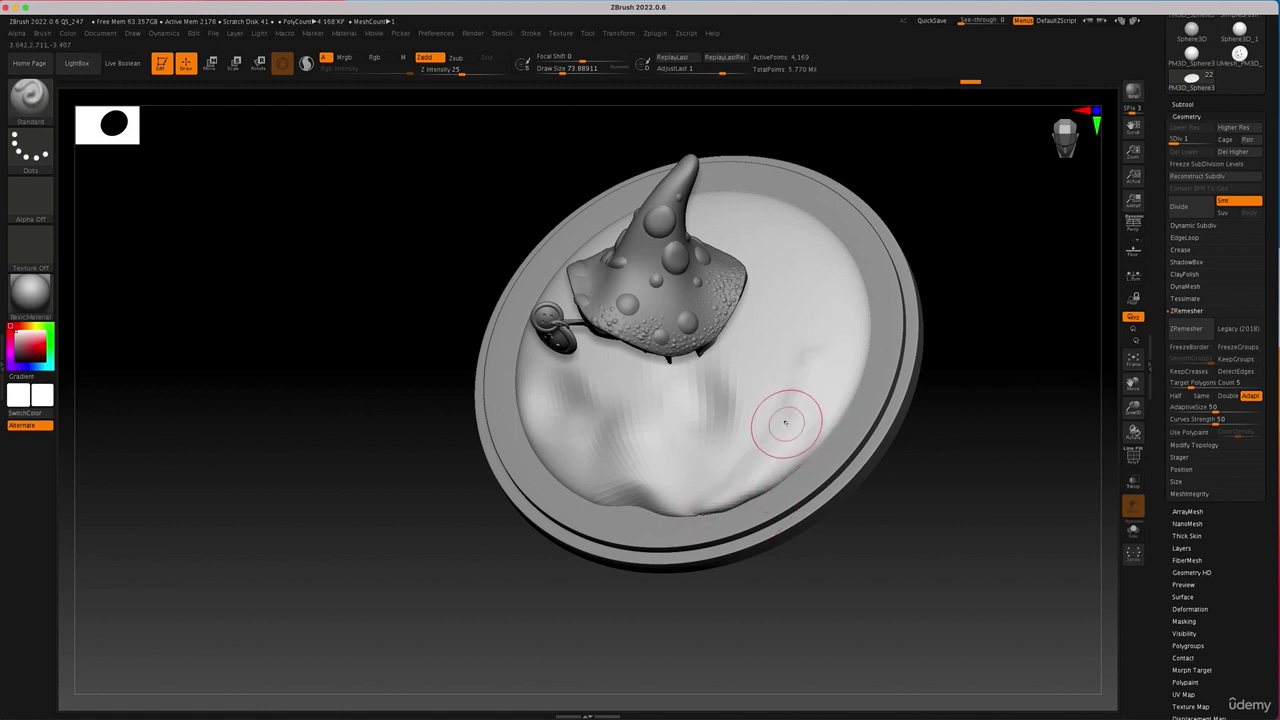
key("space")
key("shift")
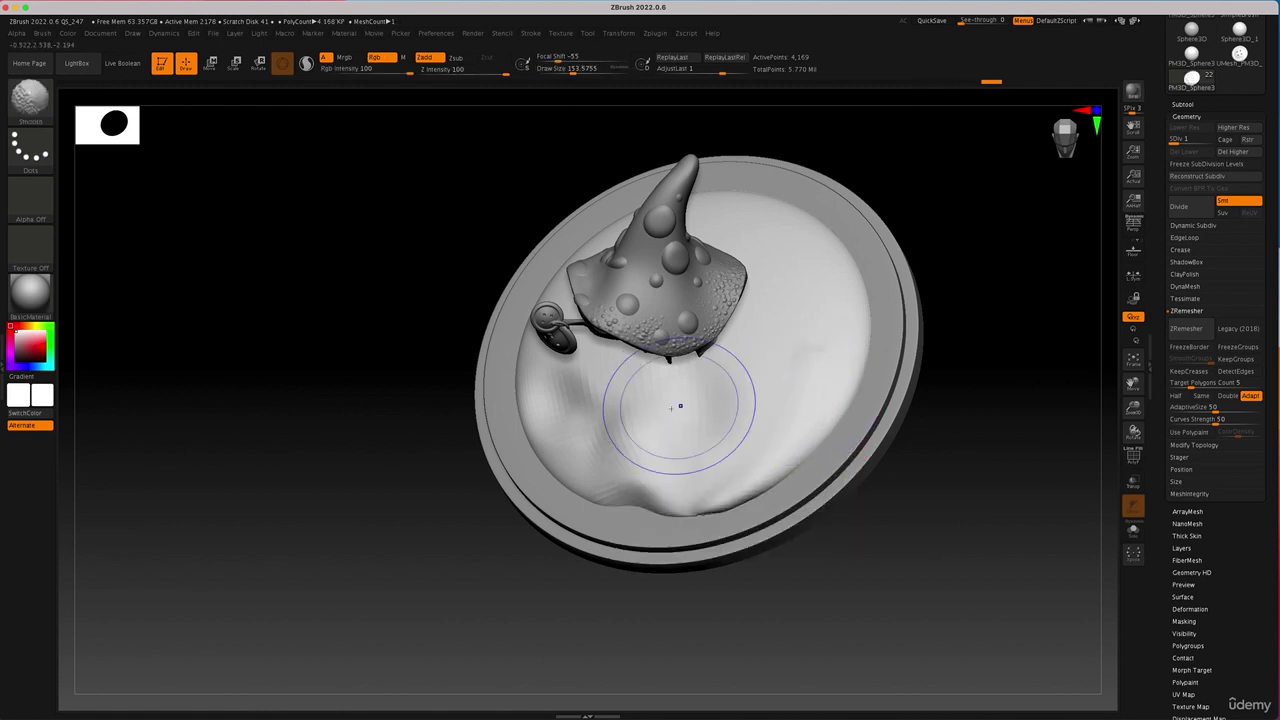
left_click_drag(671, 408, 573, 409, "shift")
Build up the ground around the character's feet, undoing the strokes that bury them.
left_click_drag(444, 589, 446, 566)
left_click_drag(618, 372, 654, 399)
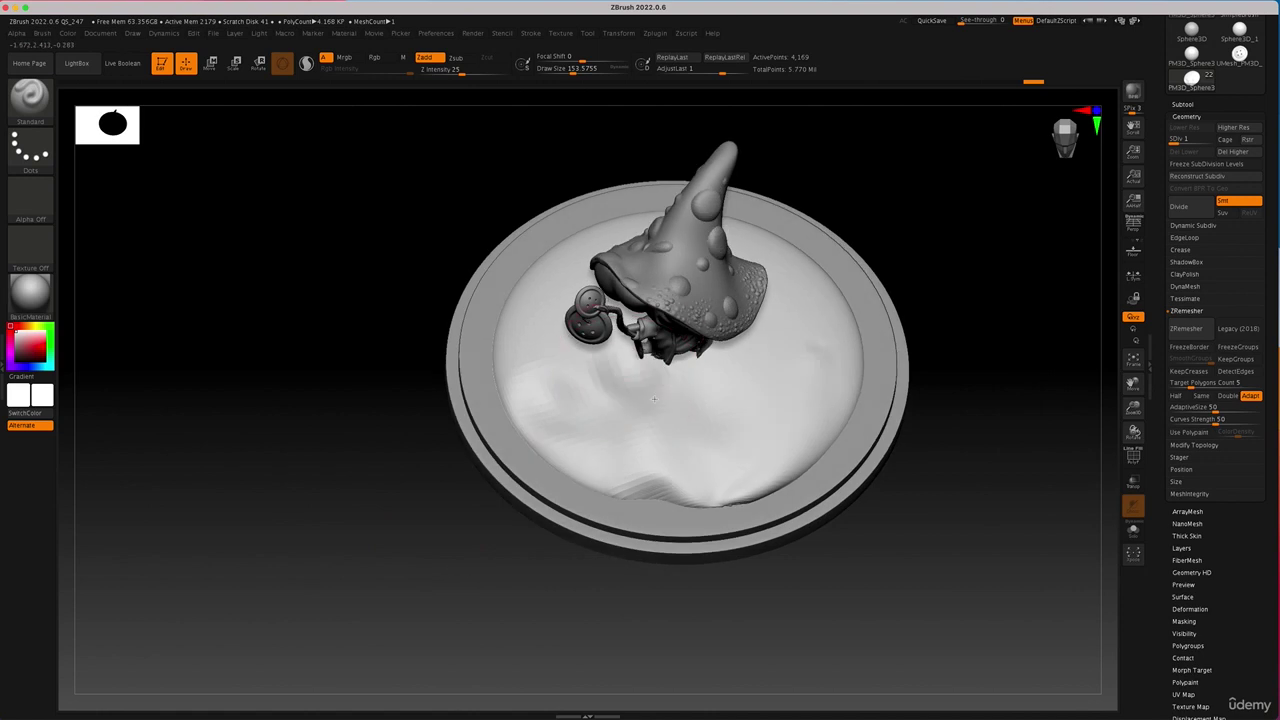
mouse_move(945, 305)
left_mouse_down()
mouse_move(943, 277)
mouse_move(686, 400)
mouse_move(686, 351)
left_mouse_up()
key("ctrl+z")
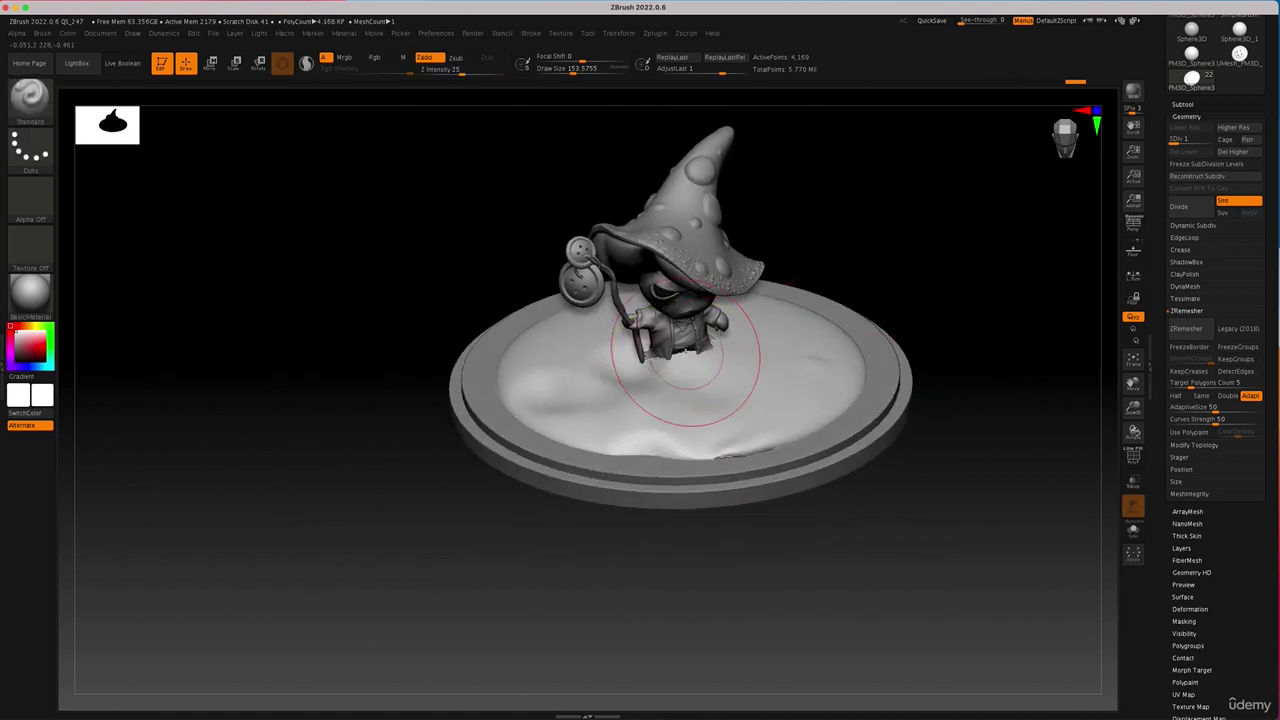
key("ctrl+z")
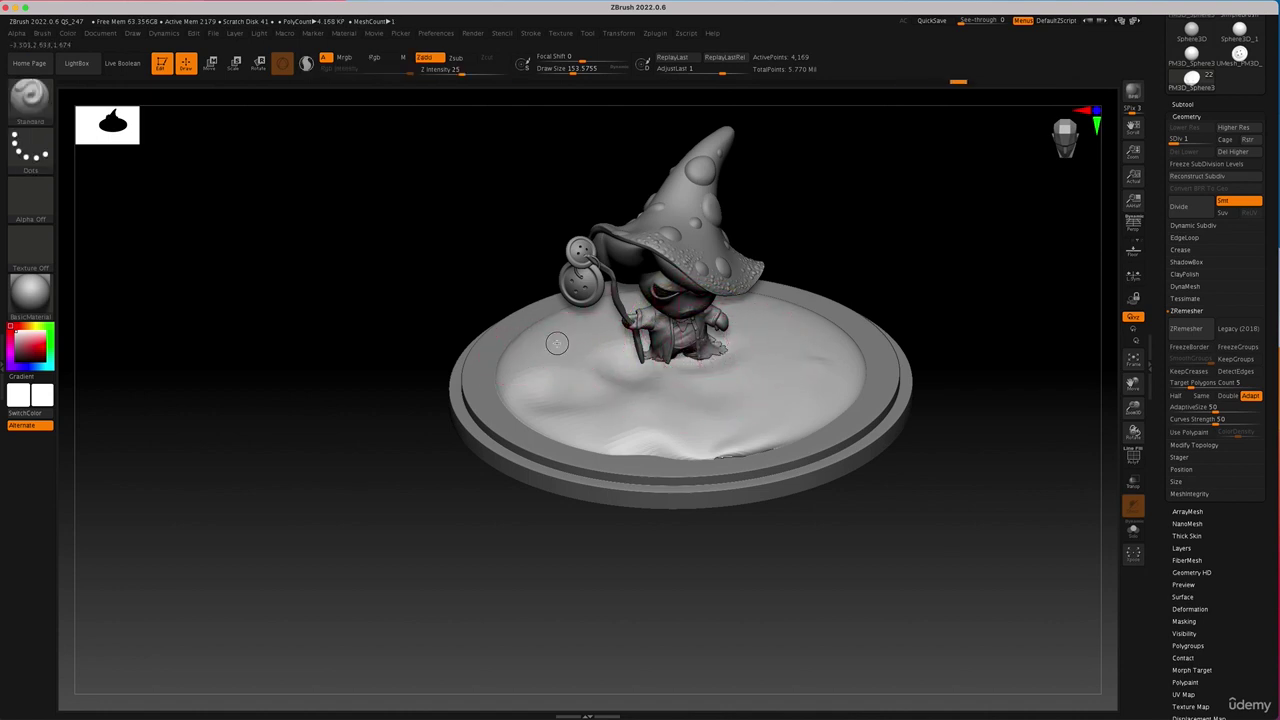
Sculpt irregular lumps and indentations along the mound's staff-side edge and front rim with the Standard brush.
mouse_move(557, 343)
left_mouse_down()
mouse_move(509, 374)
mouse_move(557, 414)
mouse_move(535, 413)
mouse_move(570, 469)
left_mouse_up()
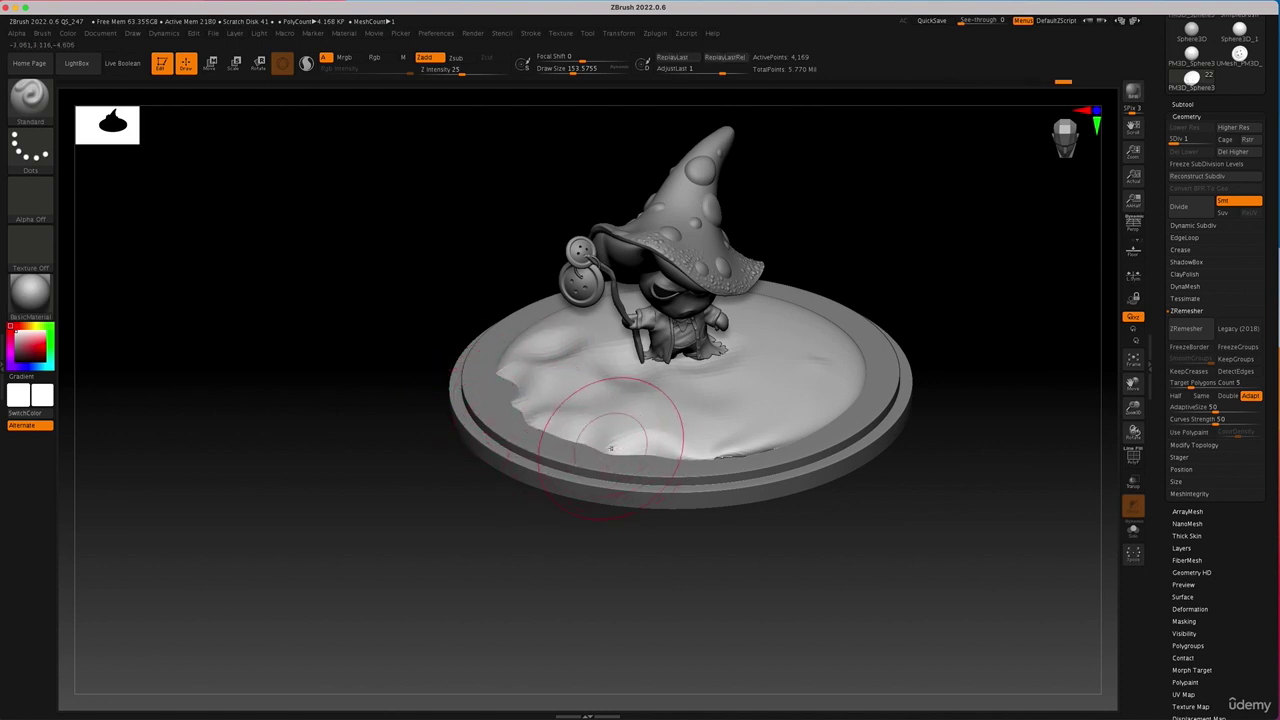
mouse_move(831, 421)
left_mouse_down()
mouse_move(727, 464)
mouse_move(701, 447)
left_mouse_up()
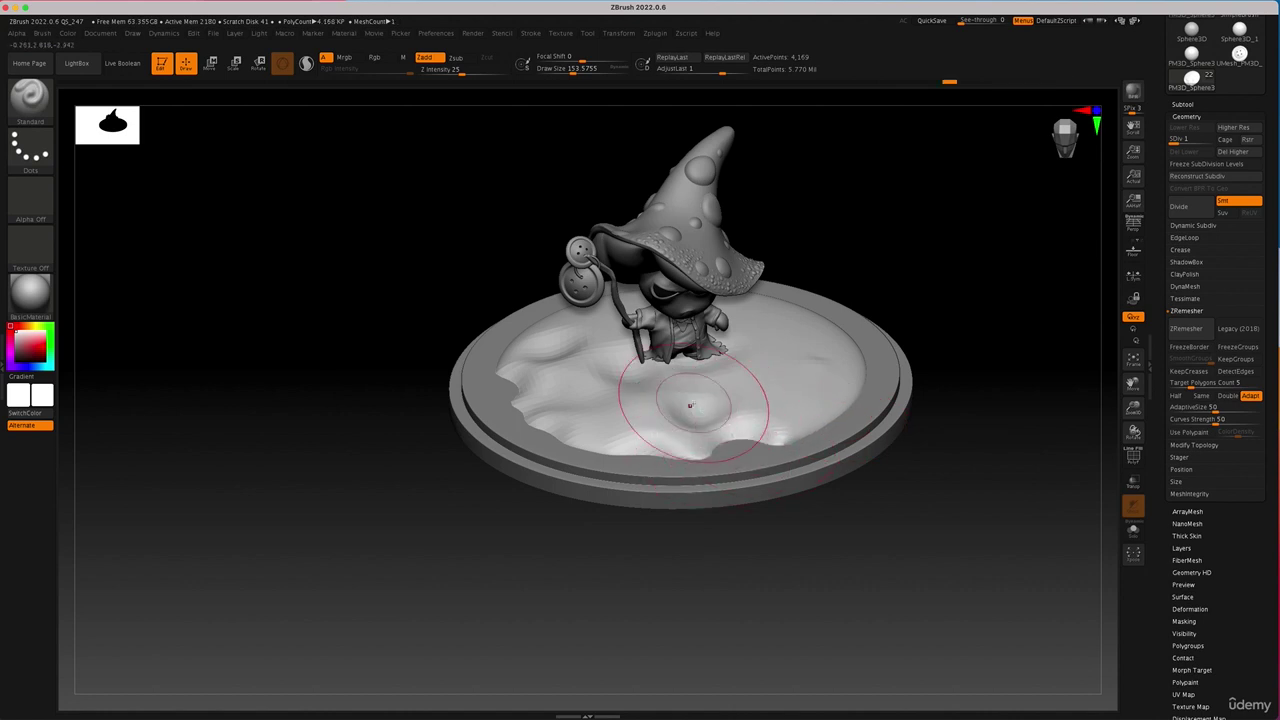
Smooth the bump at the front of the mound and carve dips into the slope and rim away from the staff.
left_click_drag(957, 314, 926, 354)
left_click_drag(712, 436, 694, 430, "shift")
left_click_drag(804, 424, 785, 438, "alt")
left_click_drag(783, 393, 764, 453, "alt")
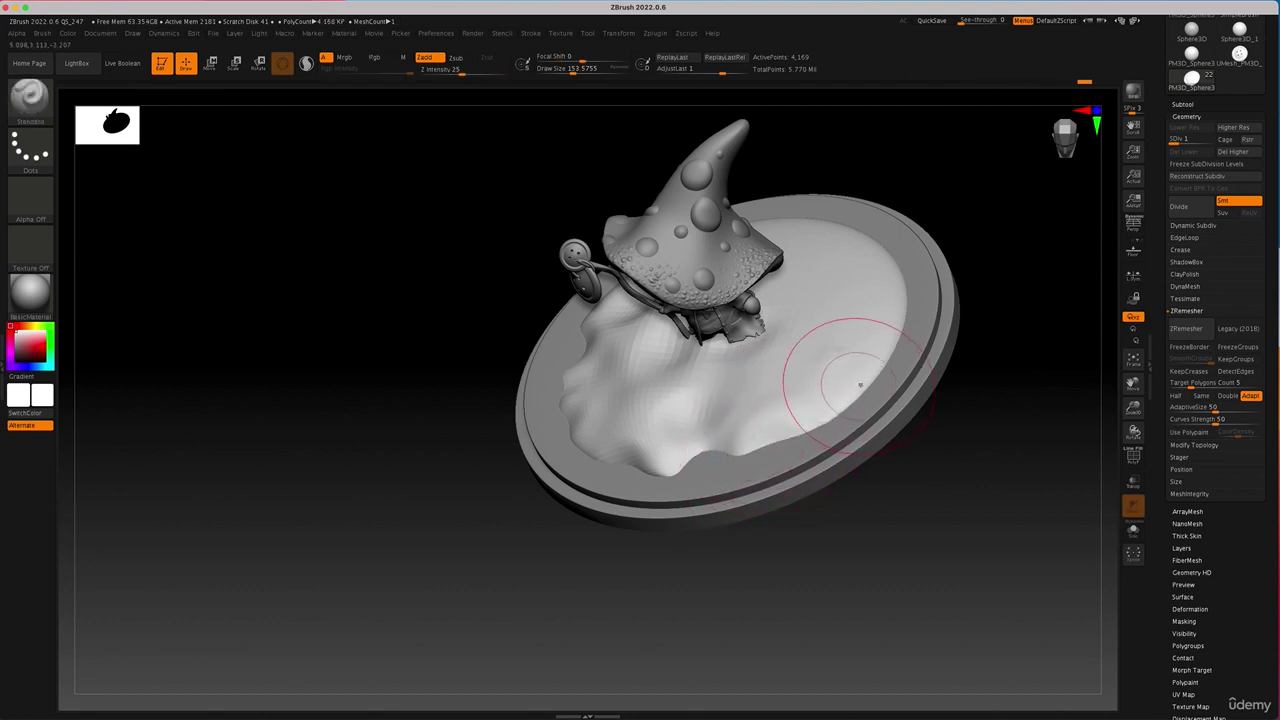
mouse_move(858, 386)
left_mouse_down("alt")
mouse_move(838, 388)
mouse_move(833, 357)
mouse_move(788, 383)
mouse_move(856, 362)
left_mouse_up("alt")
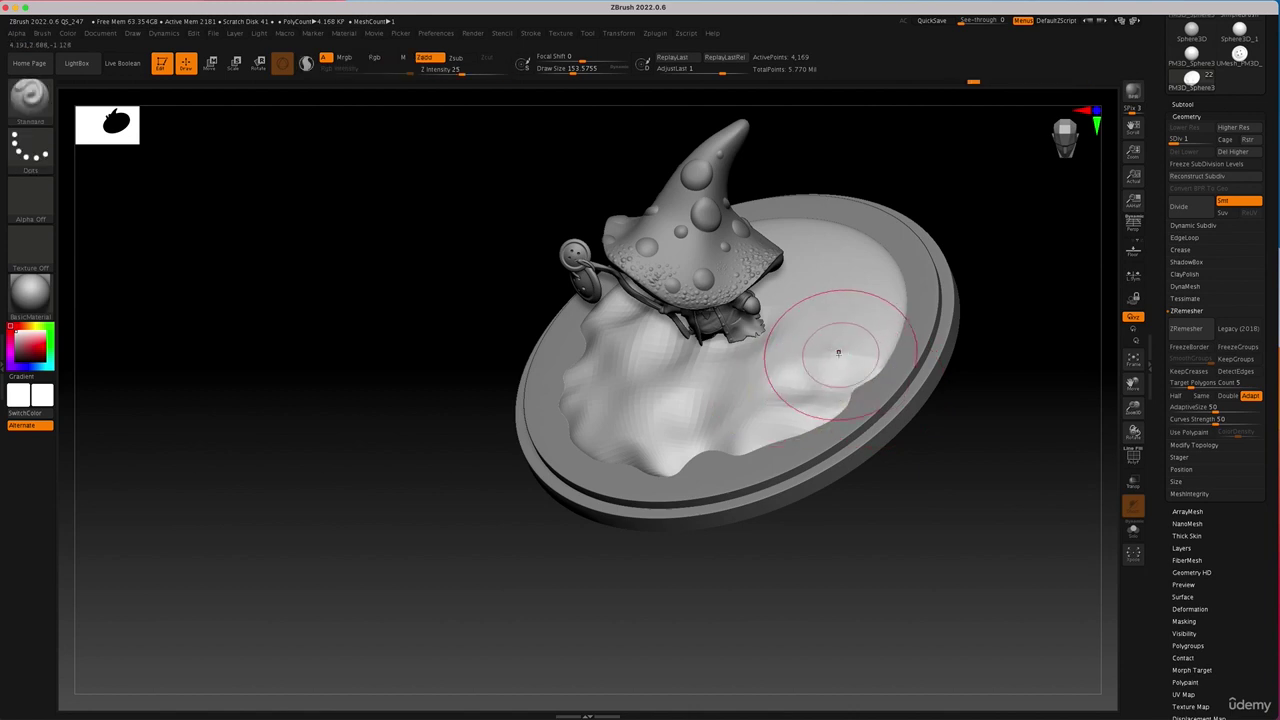
Sculpt small lumps and notches along the mound's far rim with the Standard brush at a draw size of about 65, smoothing rough spots.
key("space")
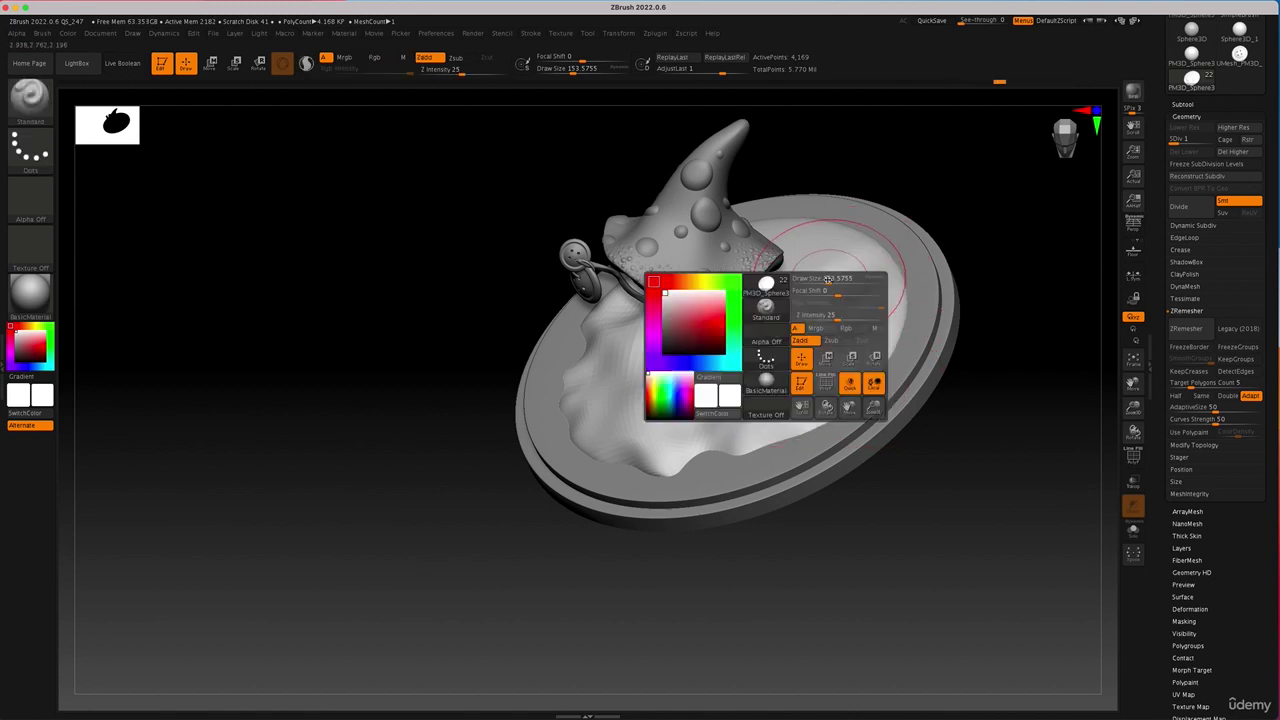
left_click_drag(829, 272, 818, 271)
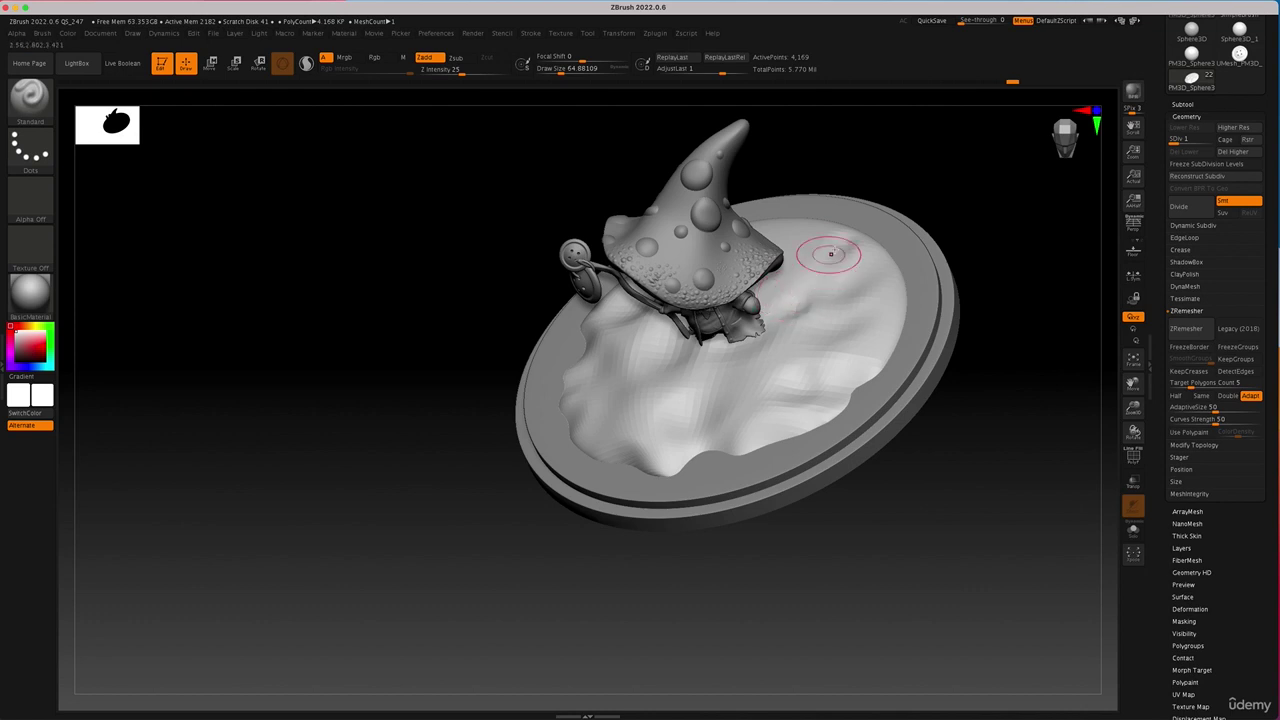
key("shift")
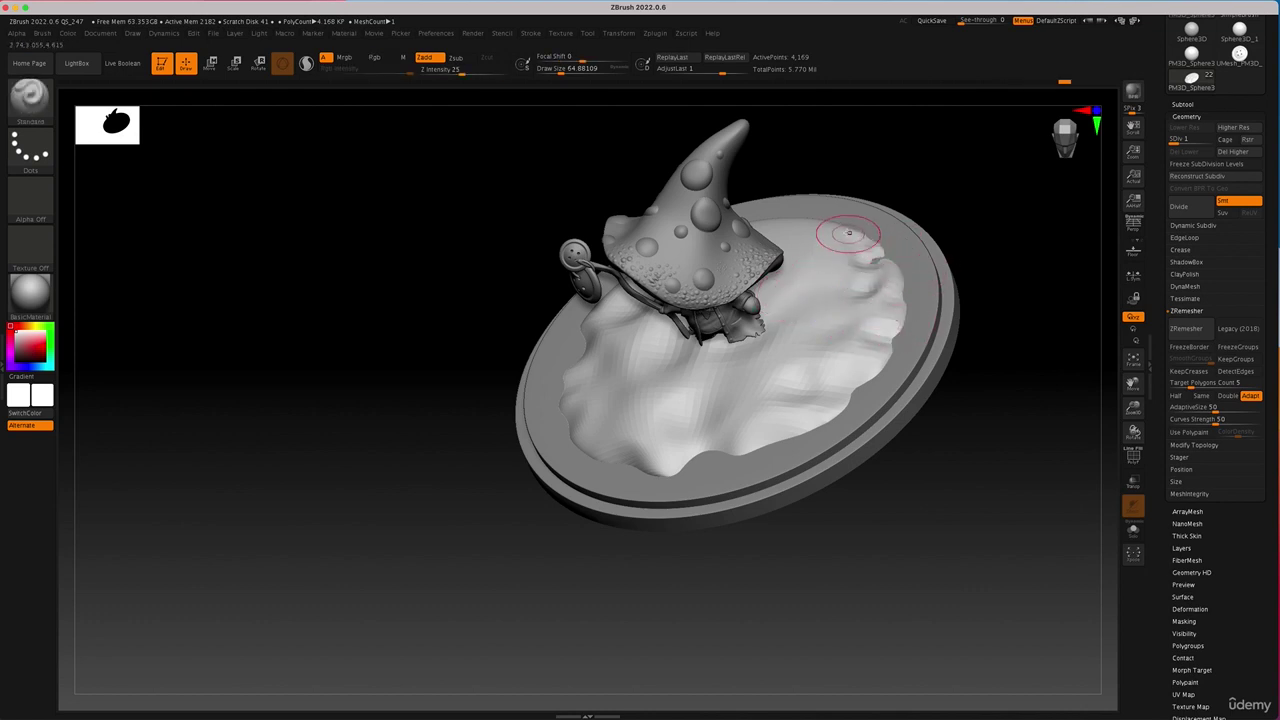
mouse_move(971, 206)
left_mouse_down()
mouse_move(1006, 237)
mouse_move(743, 220)
left_mouse_up()
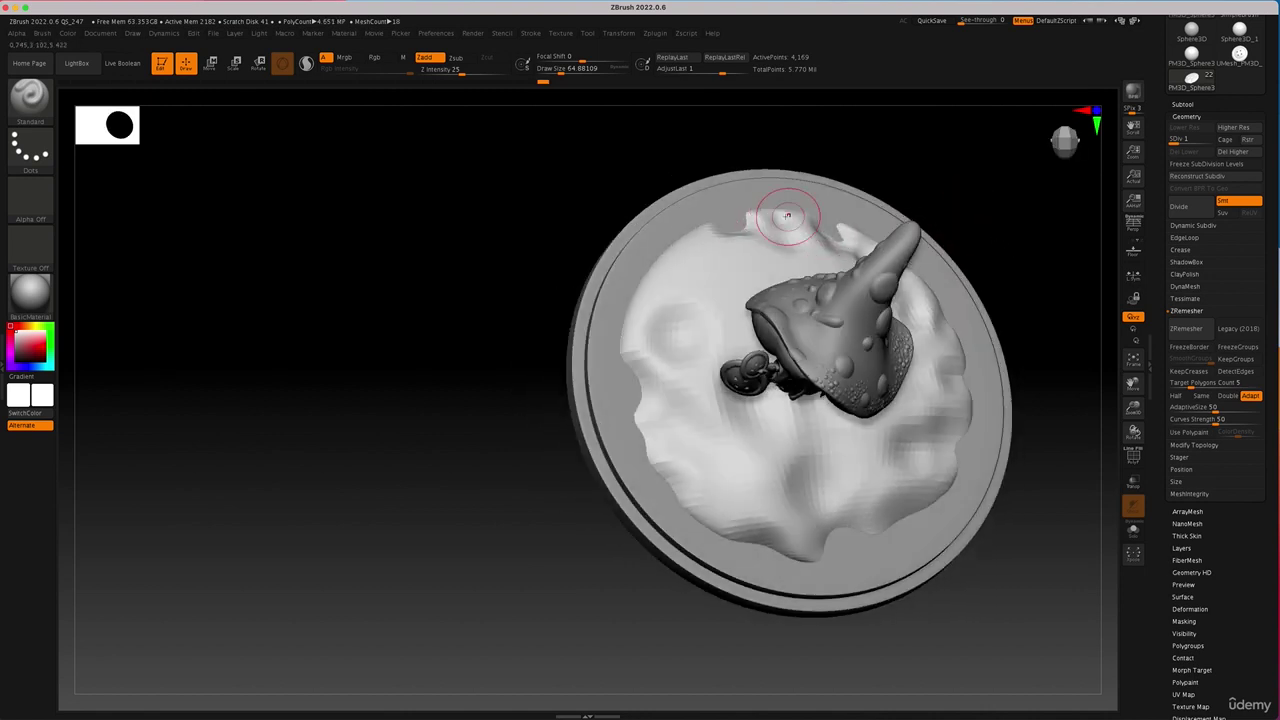
key("shift")
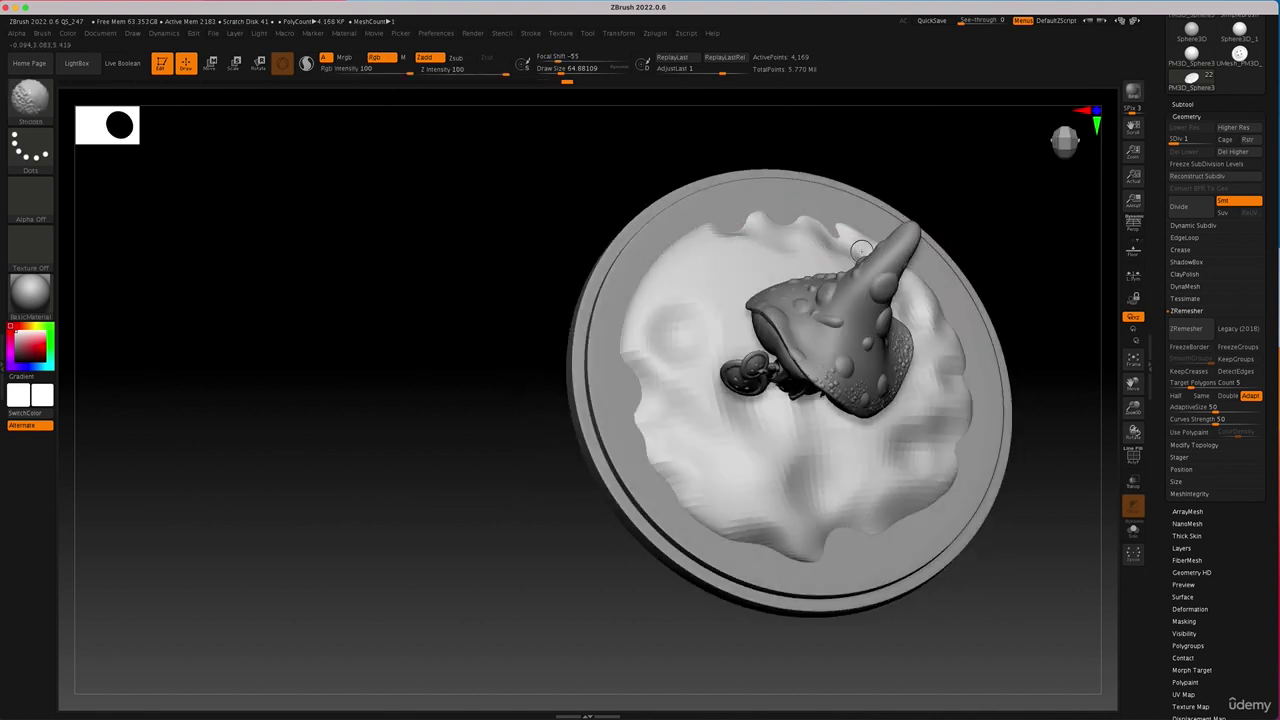
Shape broad undulations across the mound with the Standard brush at a draw size of about 293 and smooth them.
key("space")
mouse_move(683, 262)
left_mouse_down()
mouse_move(706, 260)
mouse_move(667, 275)
mouse_move(609, 357)
mouse_move(615, 372)
left_mouse_up()
mouse_move(963, 606)
left_mouse_down()
mouse_move(960, 560)
mouse_move(945, 577)
left_mouse_up()
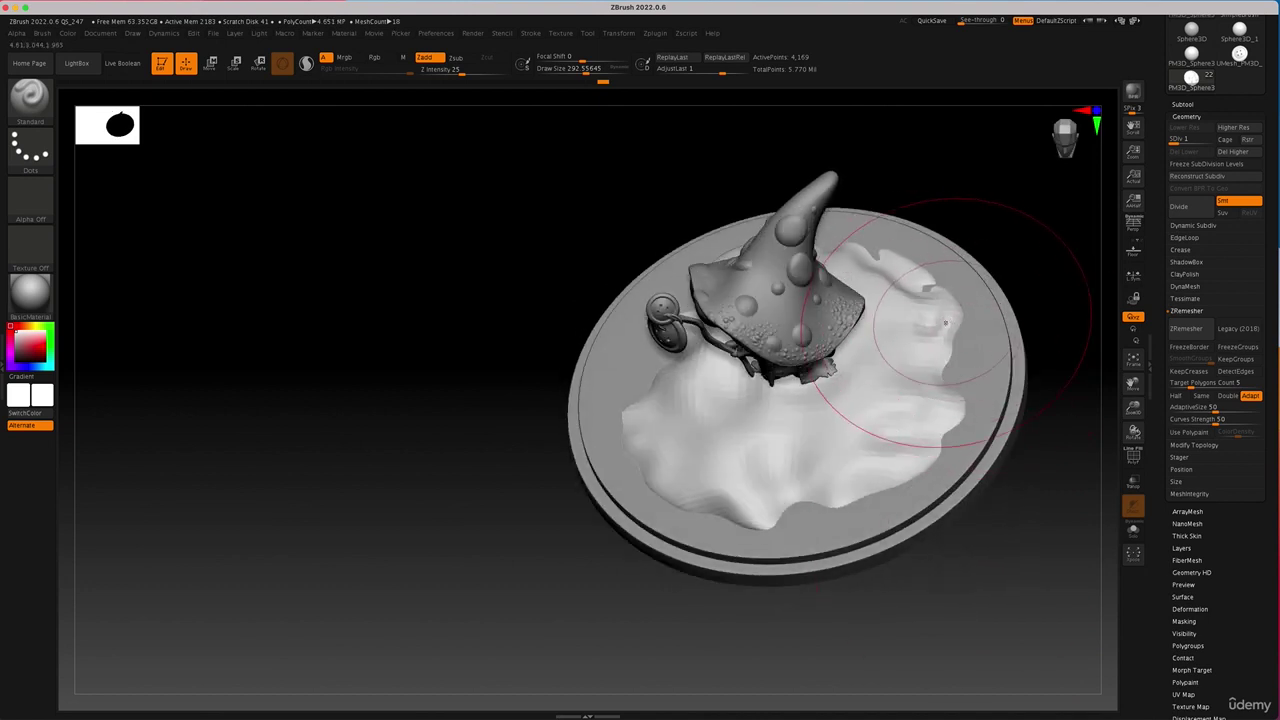
key("shift")
left_click_drag(1054, 299, 1064, 247)
Sculpt finer ridges and dips in front of and beside the character's feet at a draw size of about 94.
key("space")
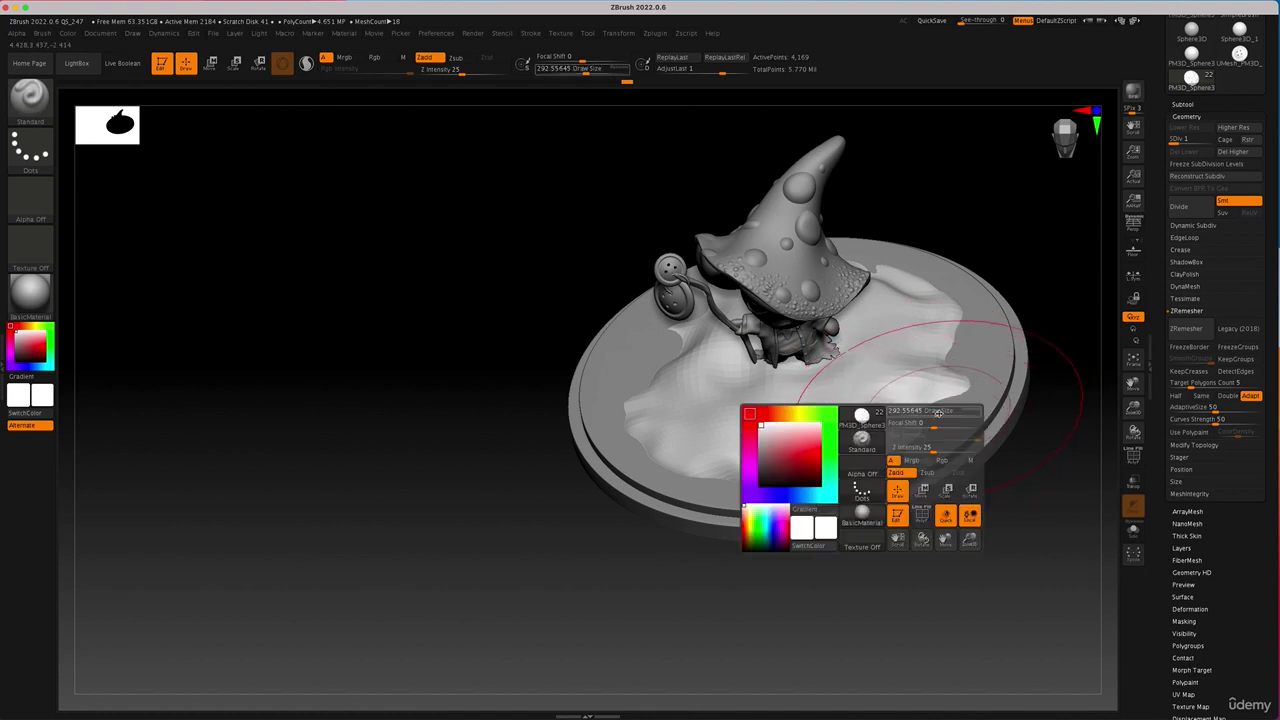
left_click_drag(940, 414, 919, 412)
left_click_drag(936, 416, 917, 411, "alt")
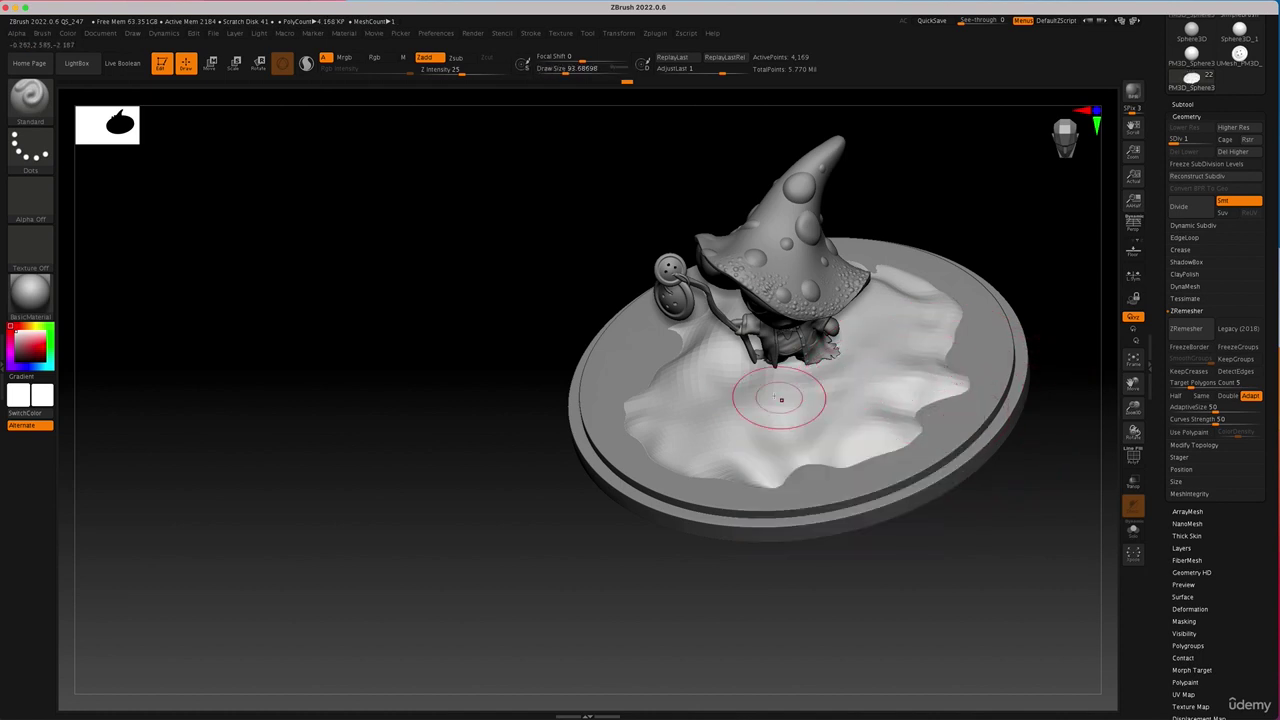
left_click_drag(798, 392, 866, 371)
left_click_drag(880, 325, 885, 320)
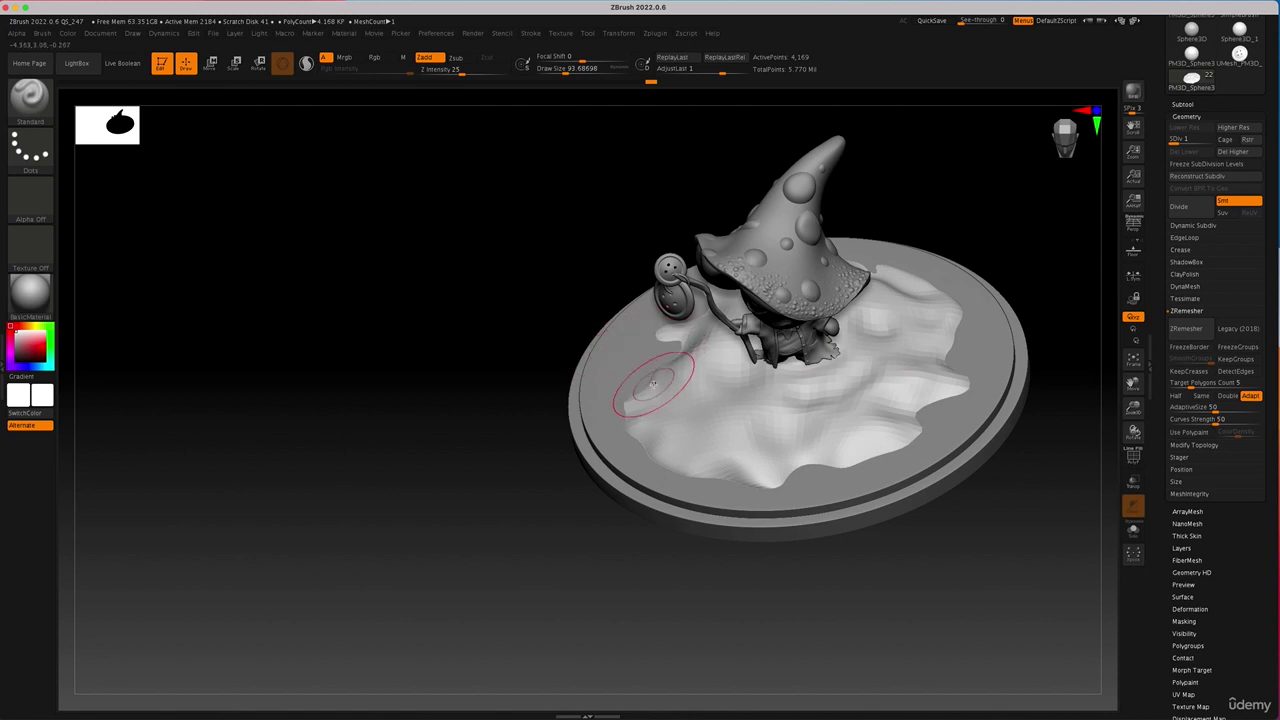
Pull the mound's staff-side rim outward with the Move brush at a draw size of about 158, undoing an unwanted pull at the front.
key("b")
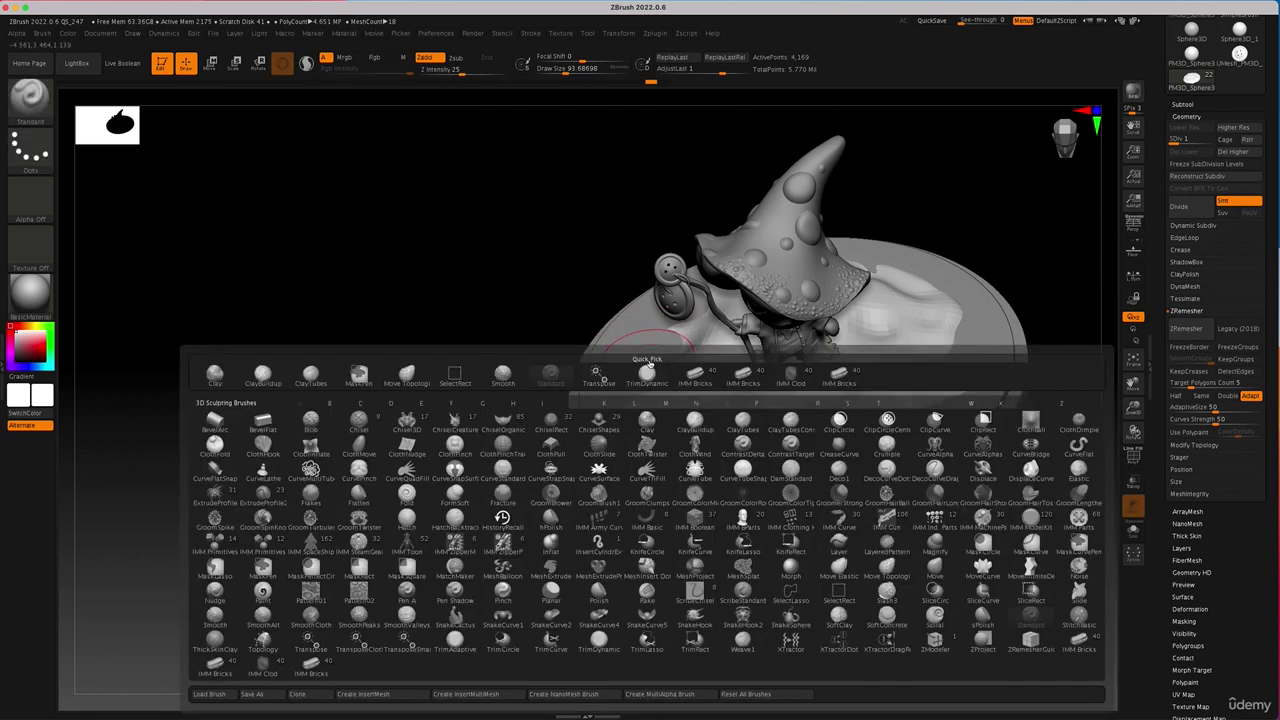
key("m")
key("v")
key("space")
left_click_drag(672, 343, 663, 343)
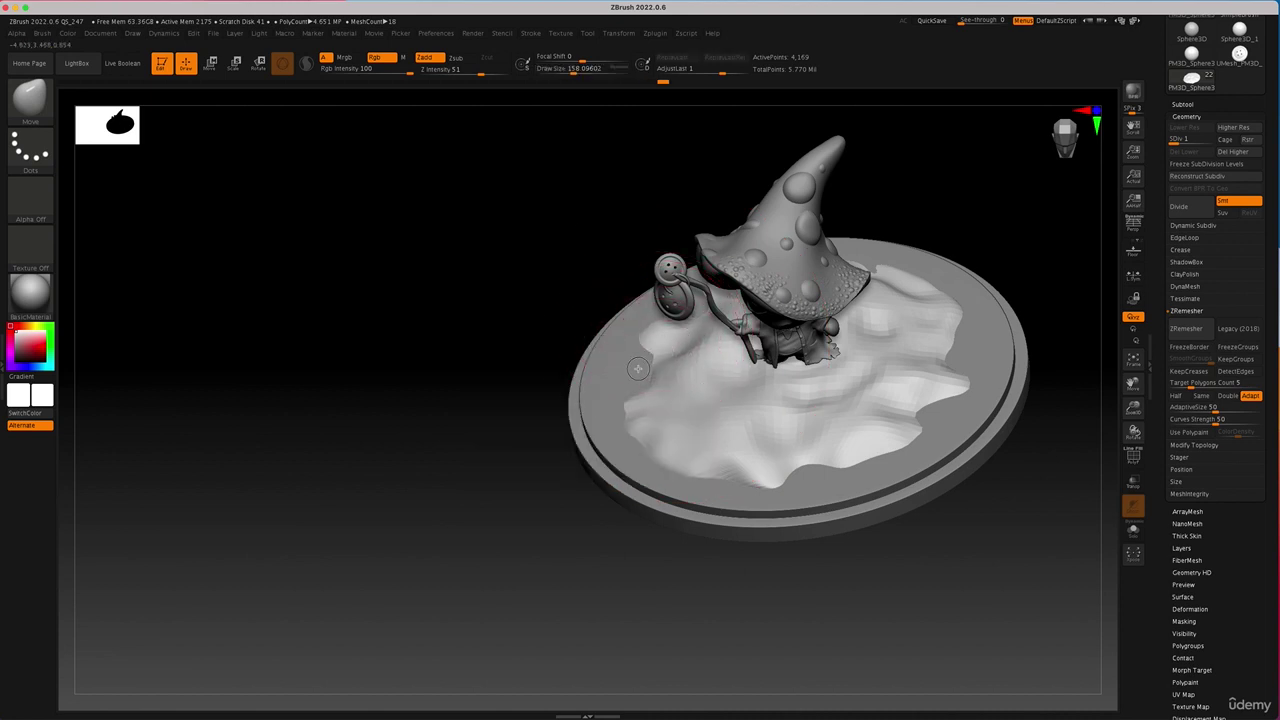
mouse_move(660, 334)
left_mouse_down()
mouse_move(624, 332)
mouse_move(617, 369)
left_mouse_up()
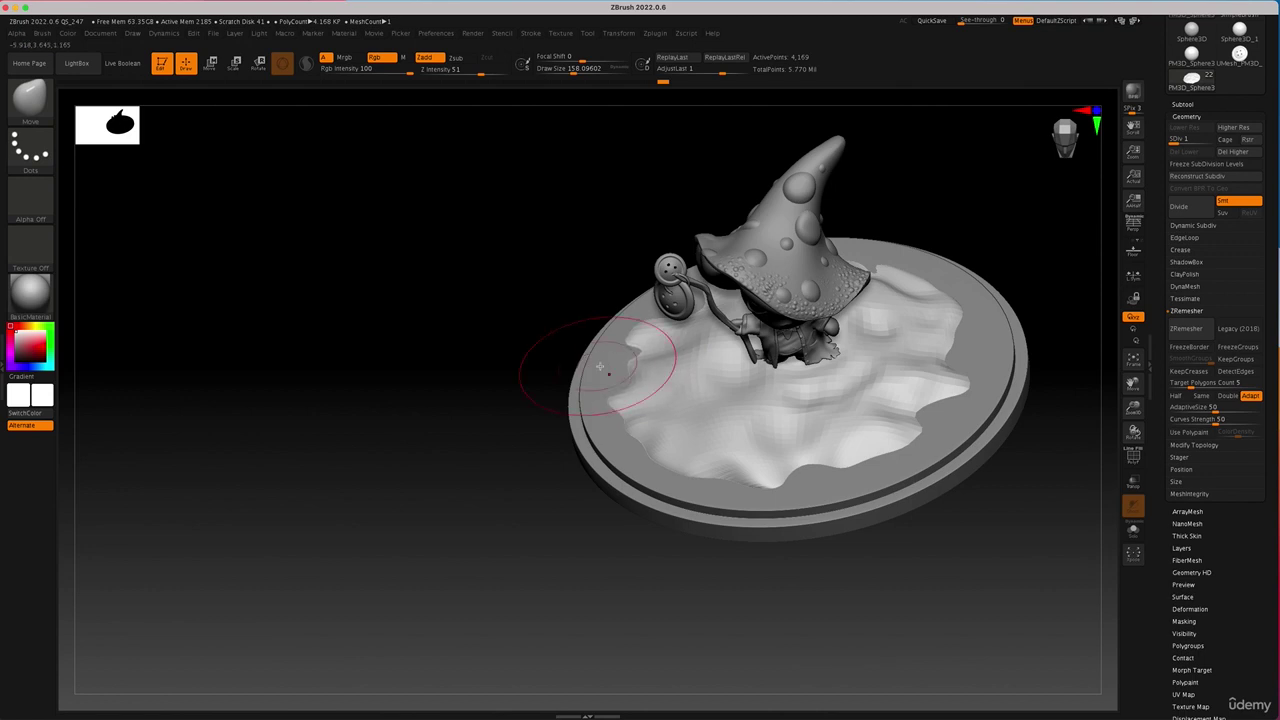
mouse_move(764, 460)
left_mouse_down()
mouse_move(806, 452)
mouse_move(837, 487)
left_mouse_up()
key("ctrl+z")
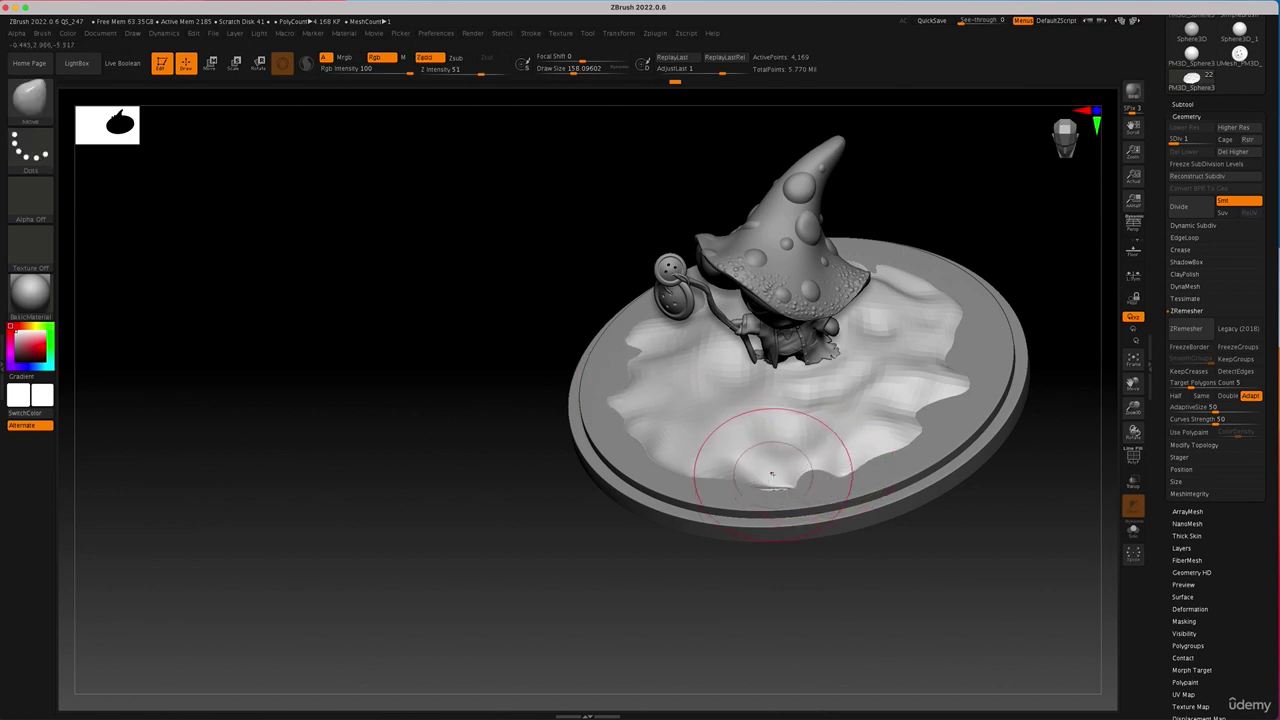
Reshape the mound's outline away from the staff and behind the character with the Move brush, using a draw size of about 65 for small details.
left_click_drag(1044, 345, 960, 331)
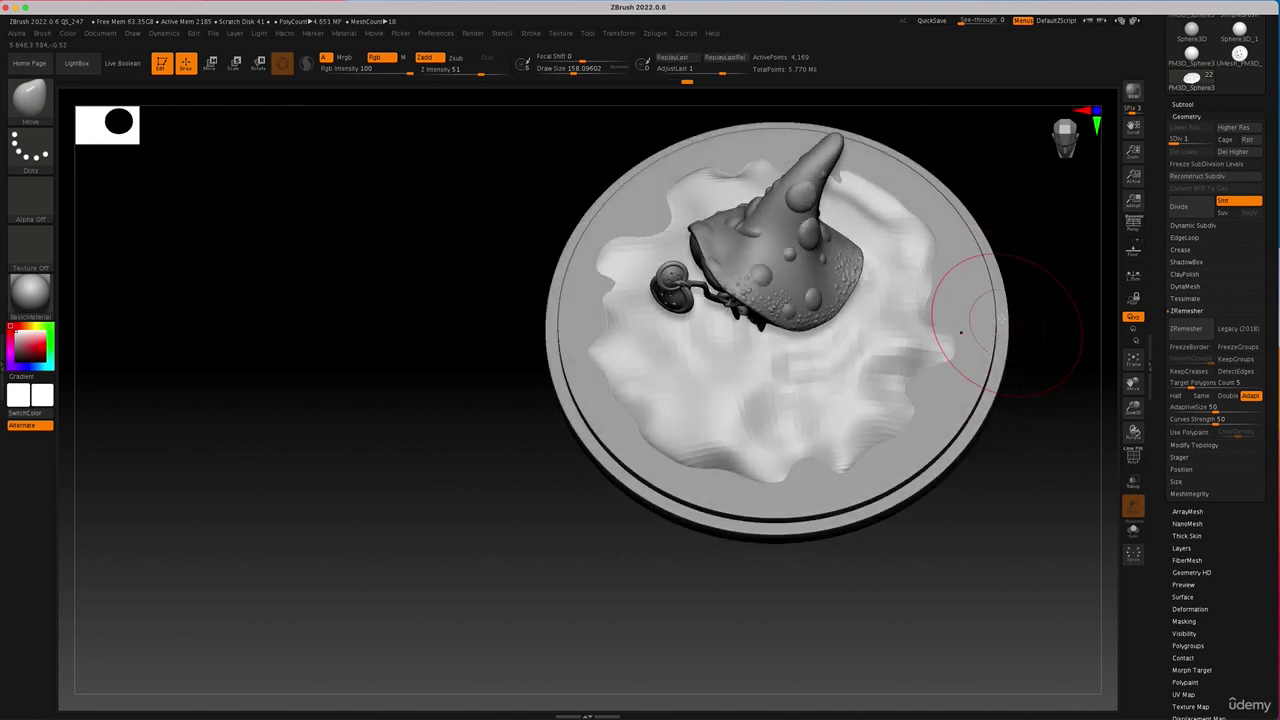
mouse_move(998, 244)
left_mouse_down()
mouse_move(909, 223)
mouse_move(871, 194)
mouse_move(700, 177)
mouse_move(680, 147)
mouse_move(681, 174)
mouse_move(665, 163)
mouse_move(694, 165)
mouse_move(683, 161)
left_mouse_up()
key("space")
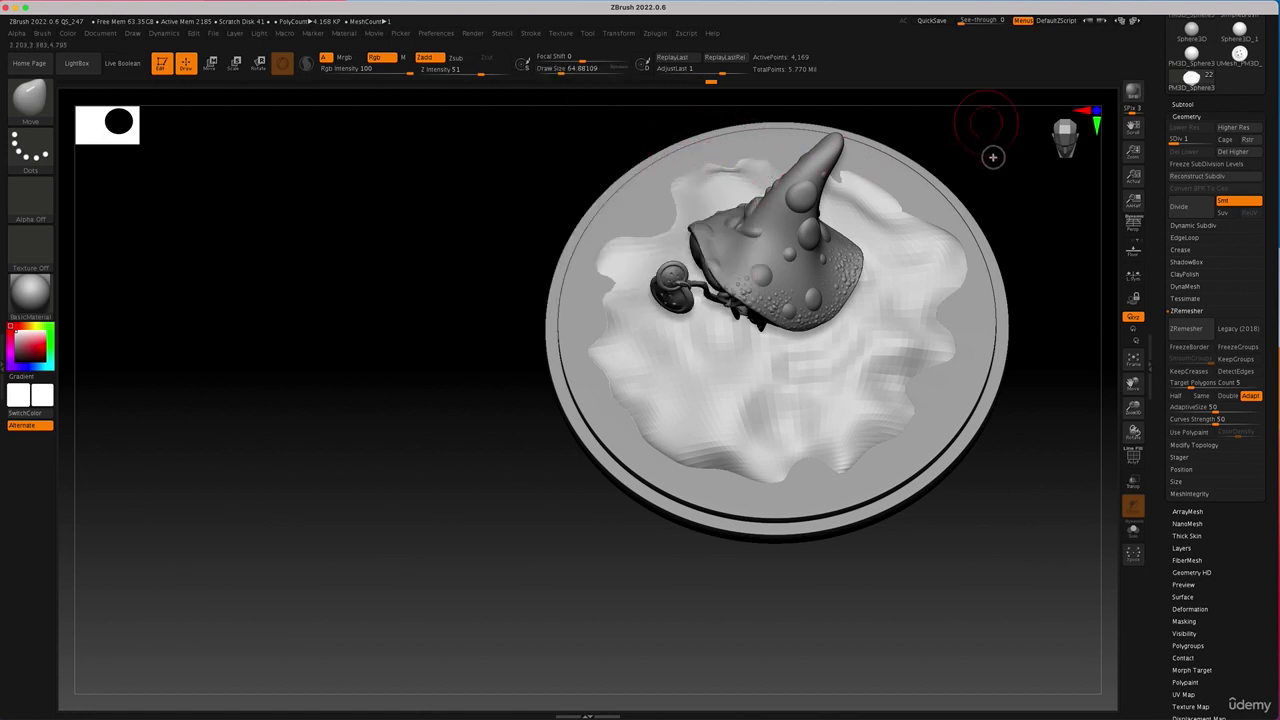
left_click_drag(986, 163, 985, 186)
key("space")
left_click_drag(777, 160, 772, 135)
left_click_drag(827, 187, 827, 171)
left_click_drag(1003, 502, 997, 480)
Pull the mound's side, back and front rims farther over the base with the Move brush at a draw size of about 257.
key("space")
mouse_move(912, 394)
left_mouse_down()
mouse_move(956, 419)
mouse_move(956, 407)
left_mouse_up()
left_click_drag(948, 394, 953, 398)
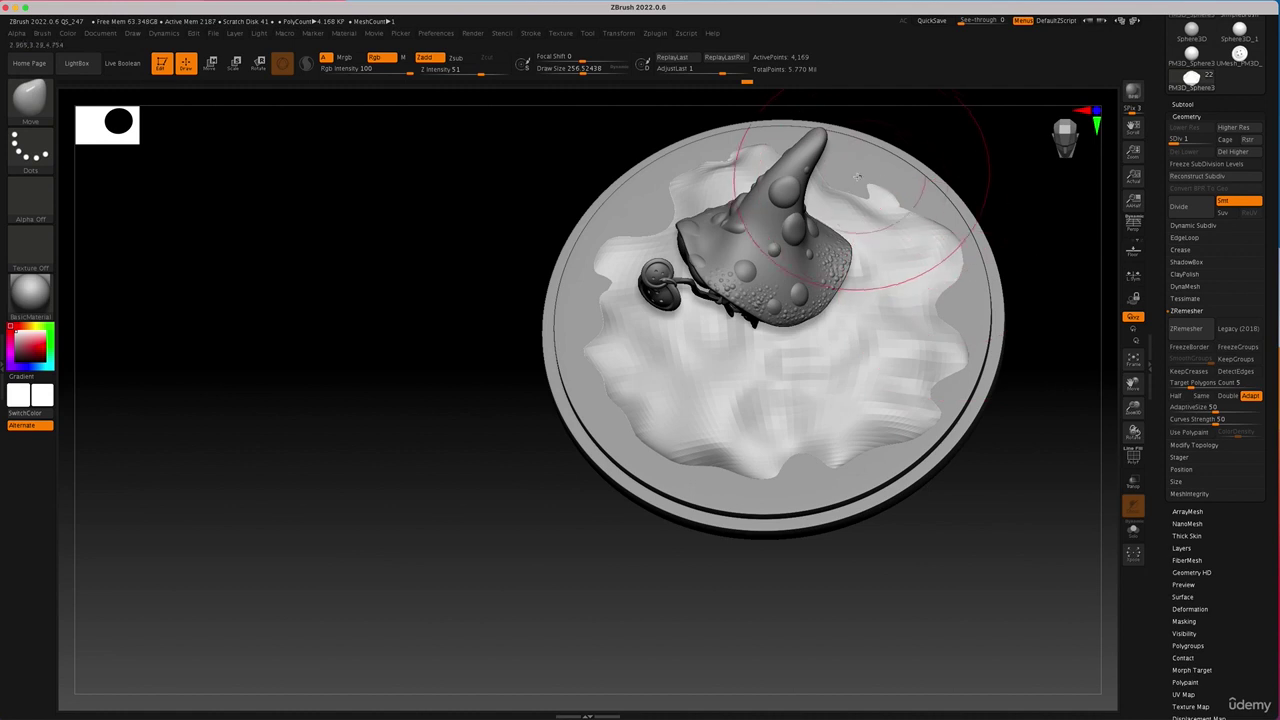
left_click_drag(862, 177, 857, 161)
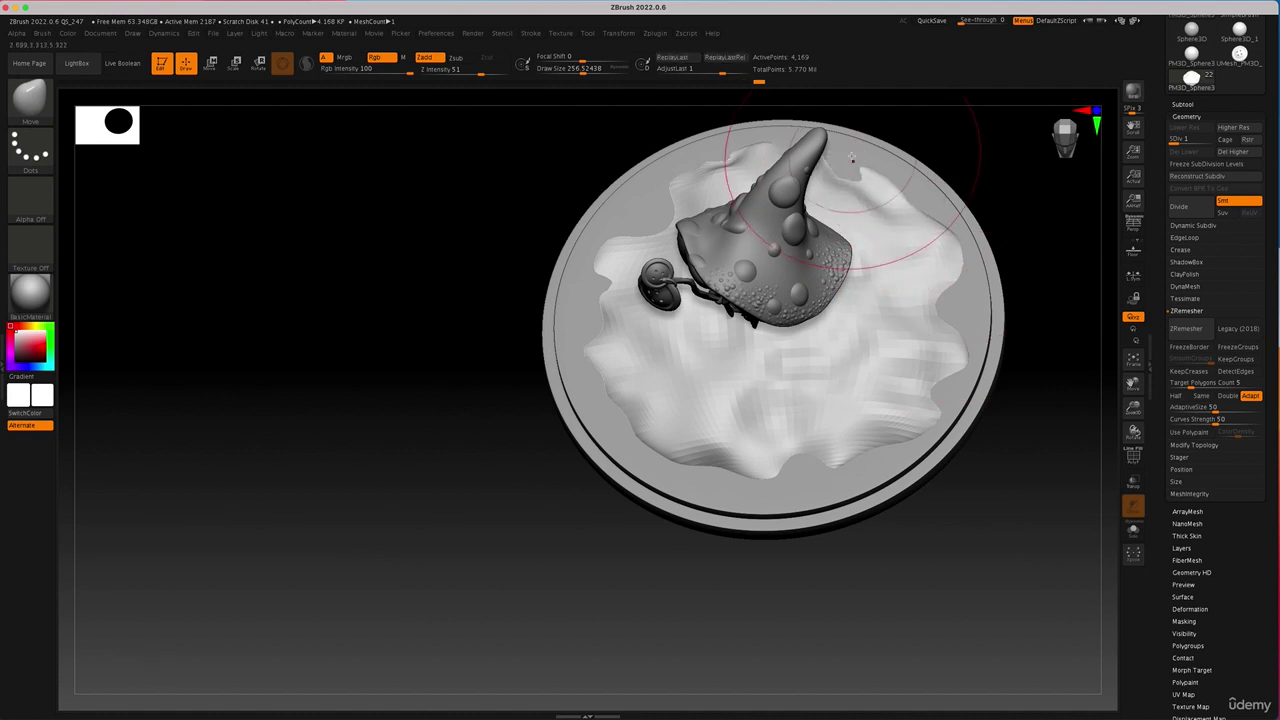
left_click_drag(672, 455, 648, 457)
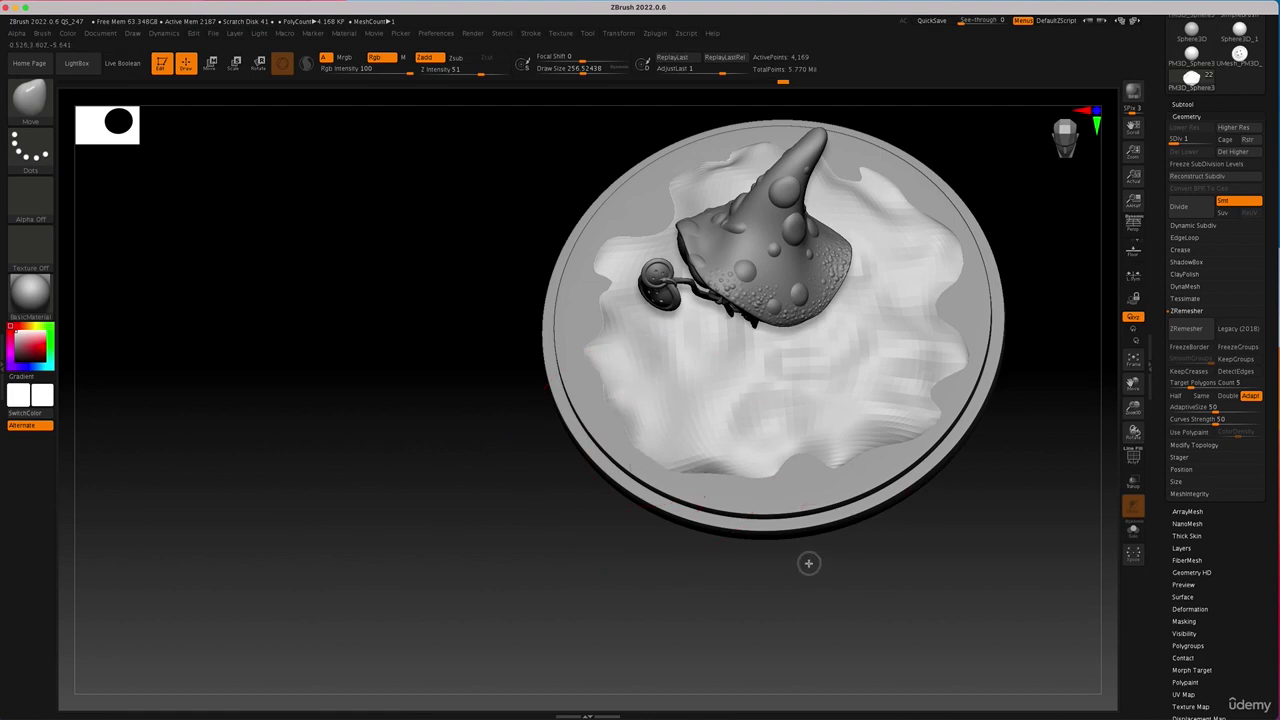
left_click_drag(808, 563, 805, 544)
Adjust the front rim at a draw size of 112 and add small bumps along its staff side with the Standard brush.
key("space")
left_click_drag(661, 452, 650, 452)
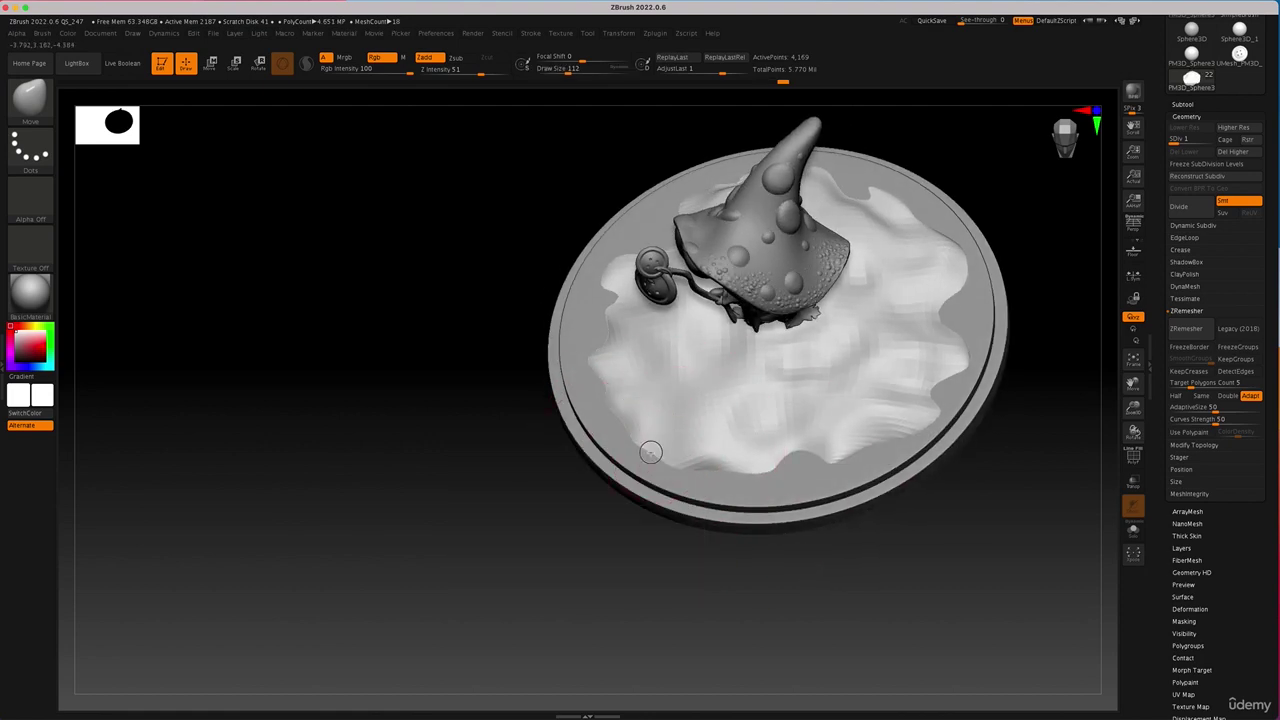
key("b")
key("s")
key("t")
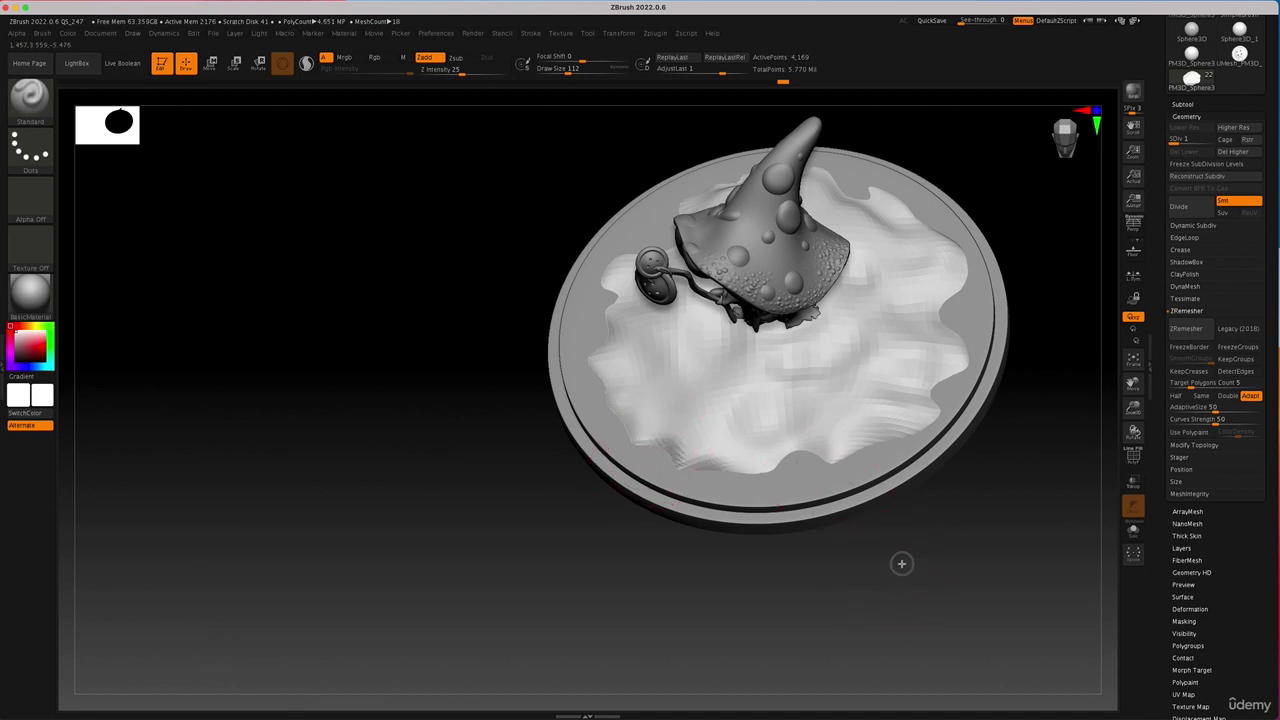
Raise the ground mesh to subdivision level 4 and check its shape around the character from low and high angles.
left_click_drag(901, 563, 800, 443)
key("d")
key("d")
key("d")
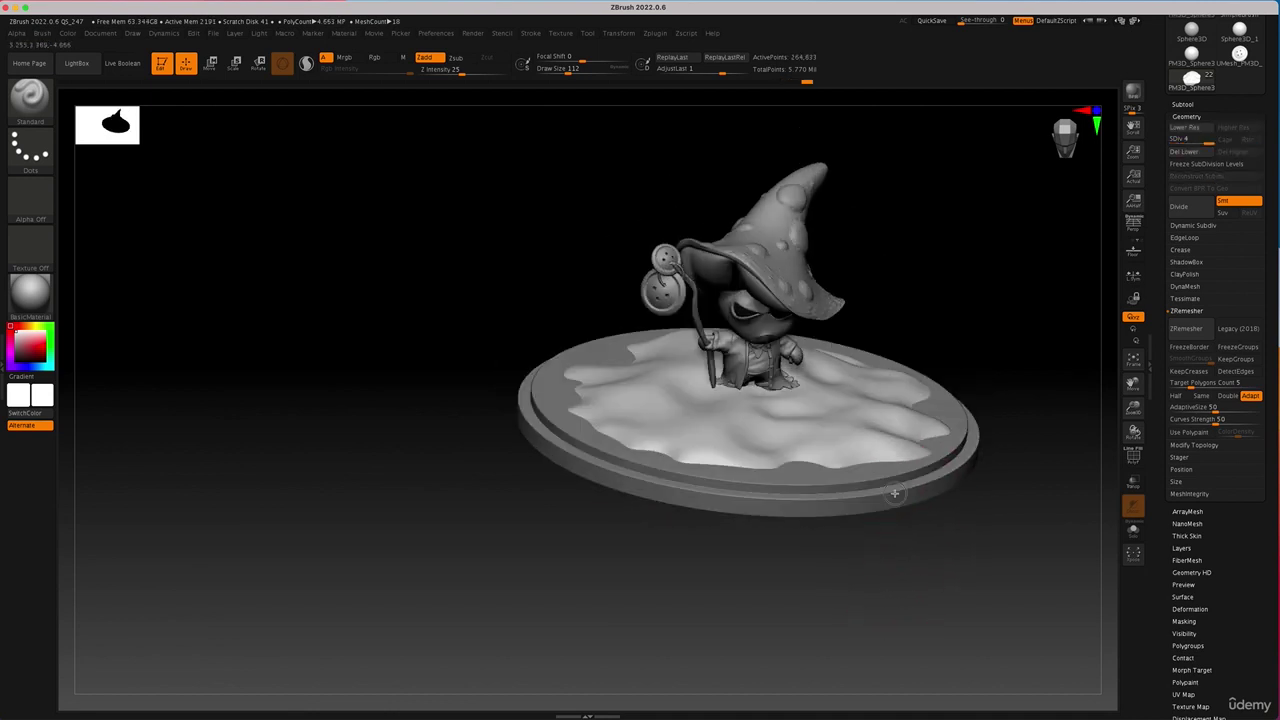
mouse_move(895, 493)
right_mouse_down()
mouse_move(894, 474)
mouse_move(887, 495)
right_mouse_up()
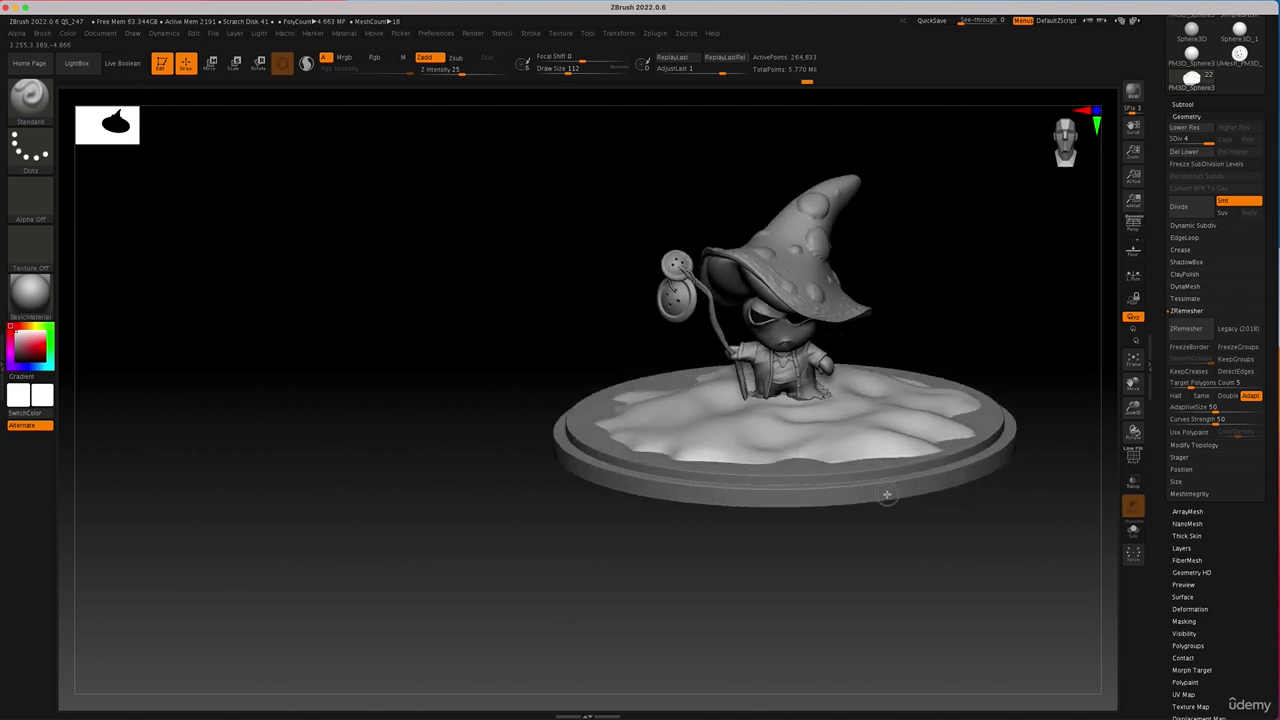
mouse_move(886, 494)
left_mouse_down()
mouse_move(897, 520)
mouse_move(715, 325)
left_mouse_up()
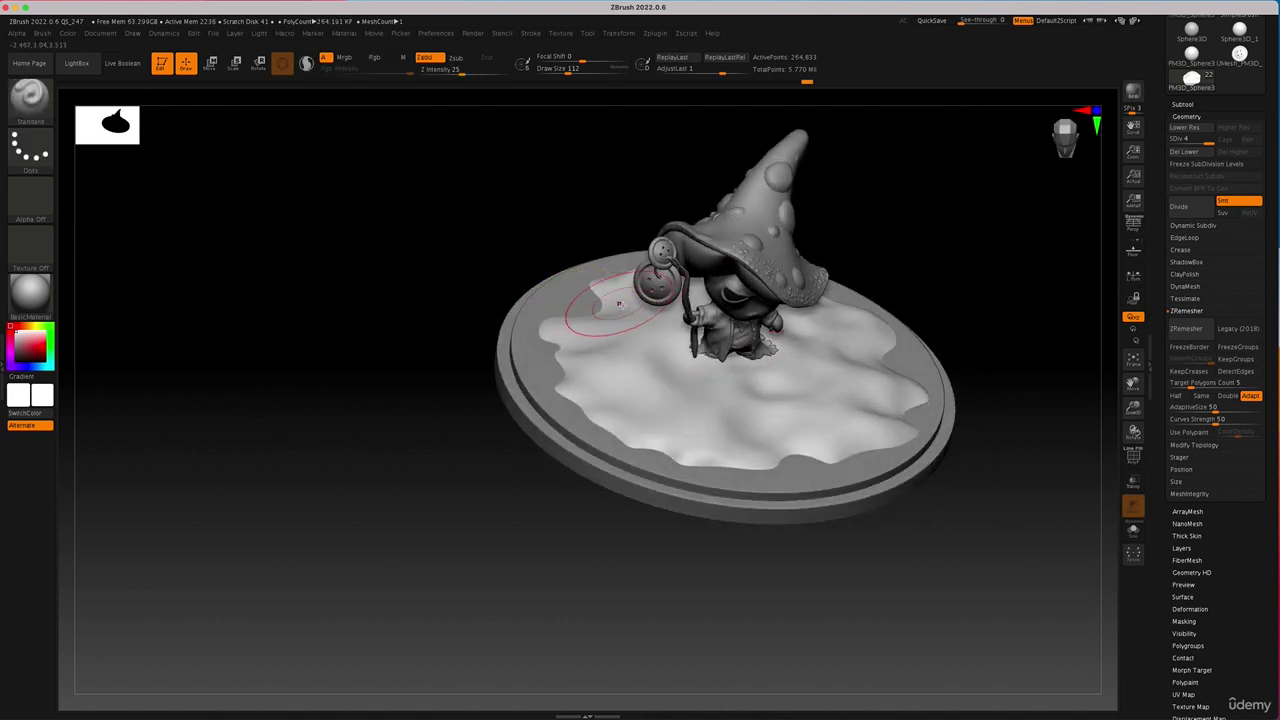
Flatten the ground before the character and along the front rim into rocky planes with the TrimDynamic brush.
key("b")
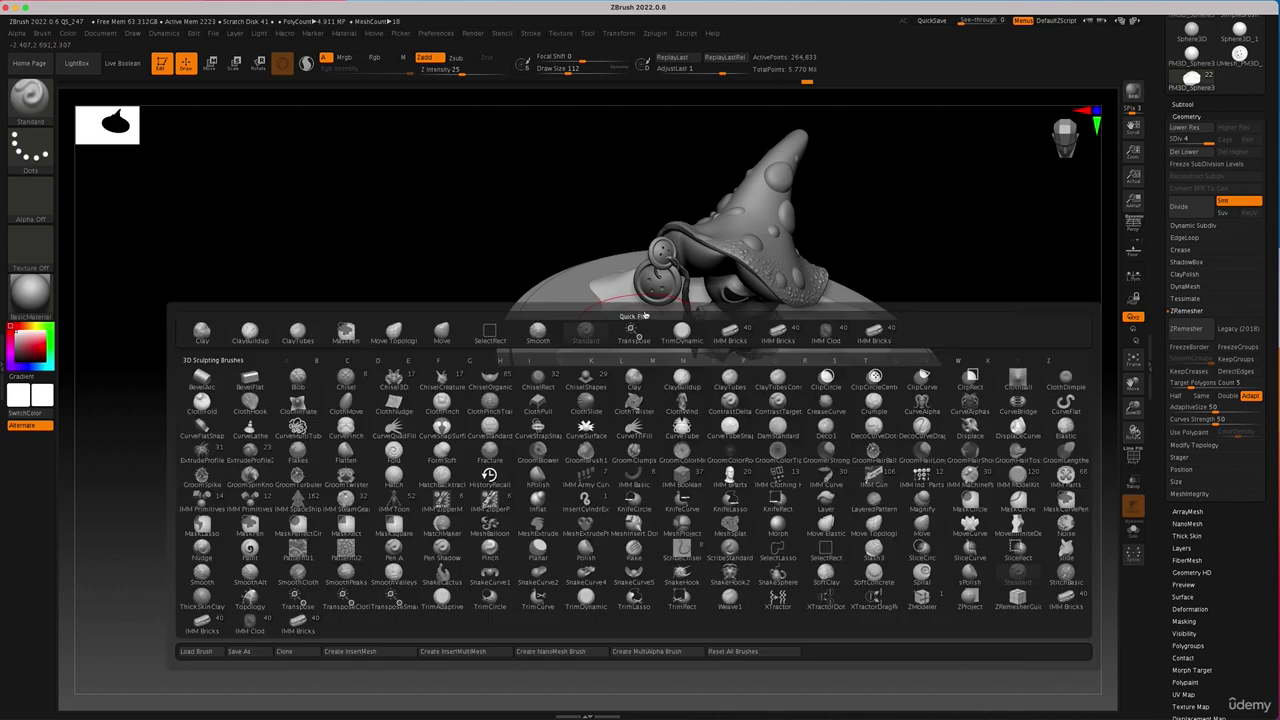
left_click(667, 336)
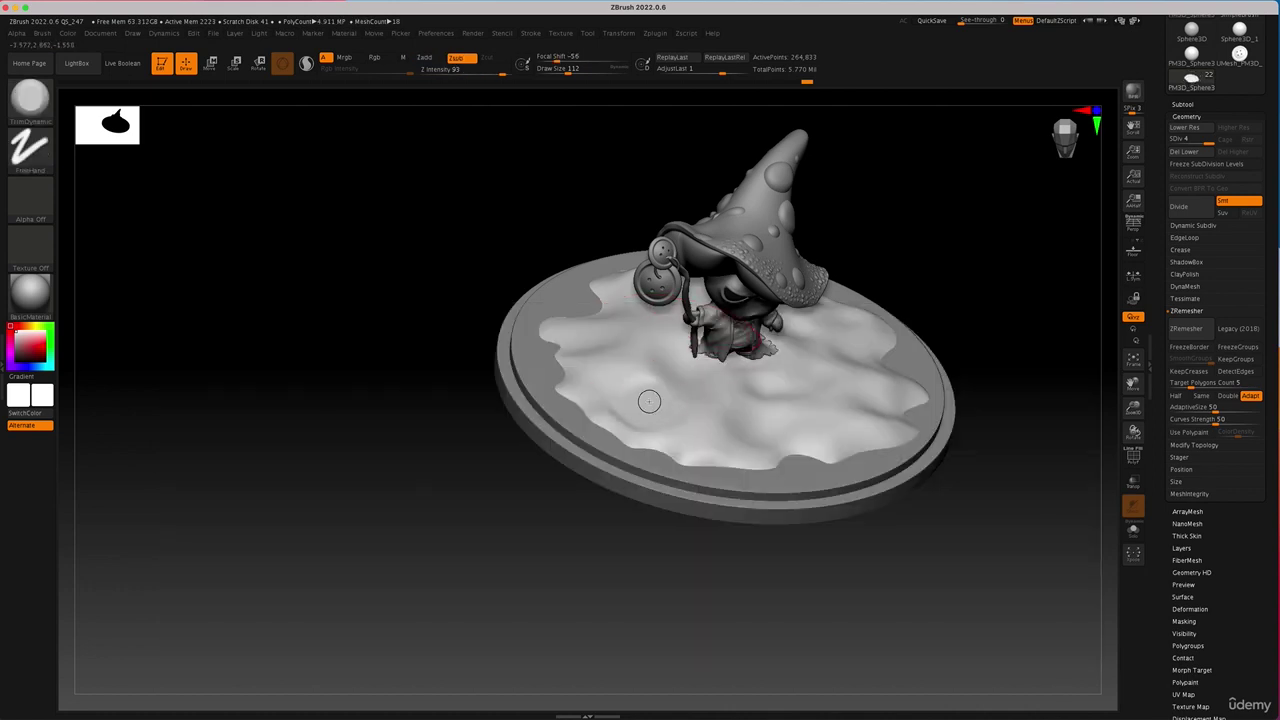
mouse_move(665, 380)
left_mouse_down()
mouse_move(641, 362)
mouse_move(612, 383)
mouse_move(640, 370)
left_mouse_up()
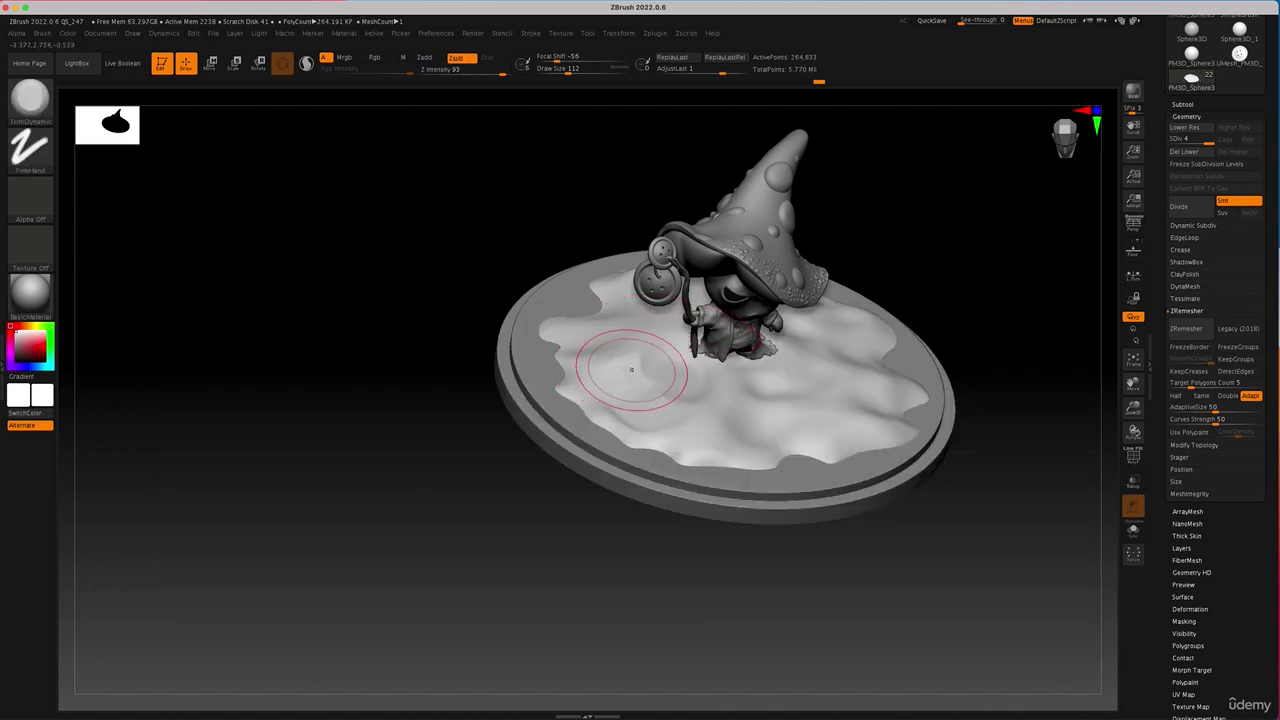
key("alt")
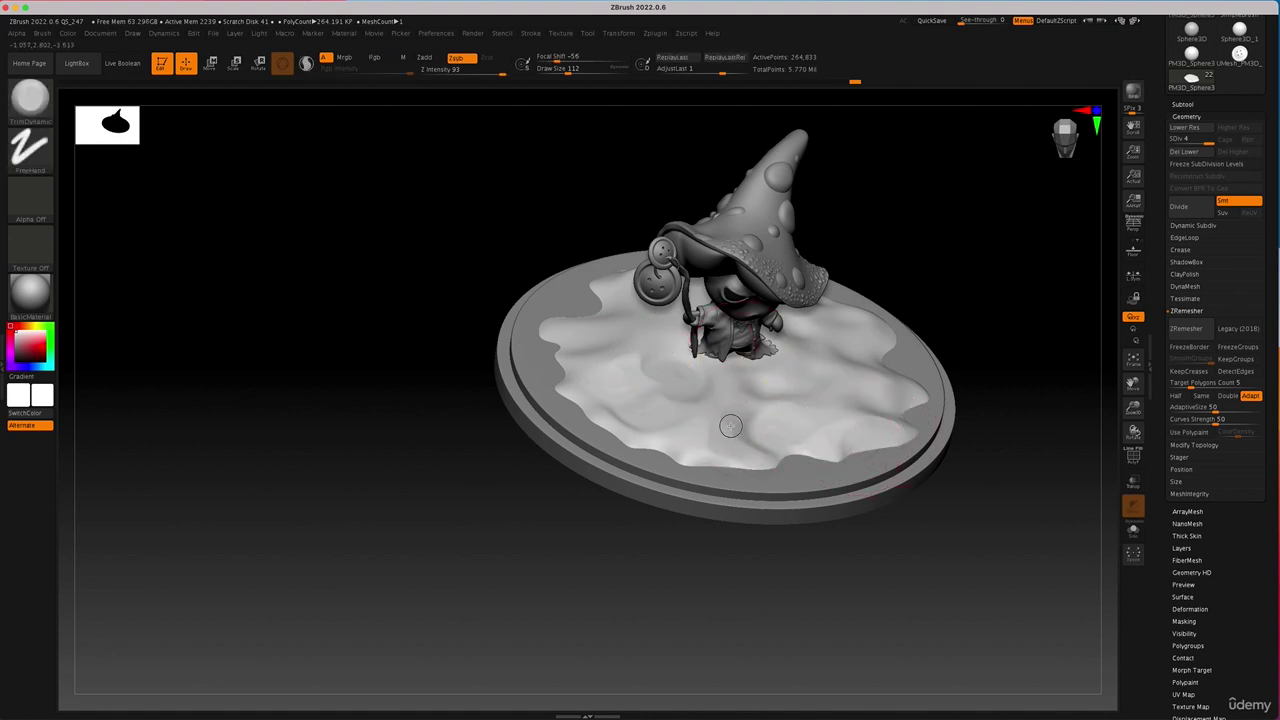
left_click_drag(730, 426, 732, 418)
mouse_move(703, 422)
left_mouse_down()
mouse_move(676, 451)
mouse_move(724, 415)
mouse_move(729, 391)
left_mouse_up()
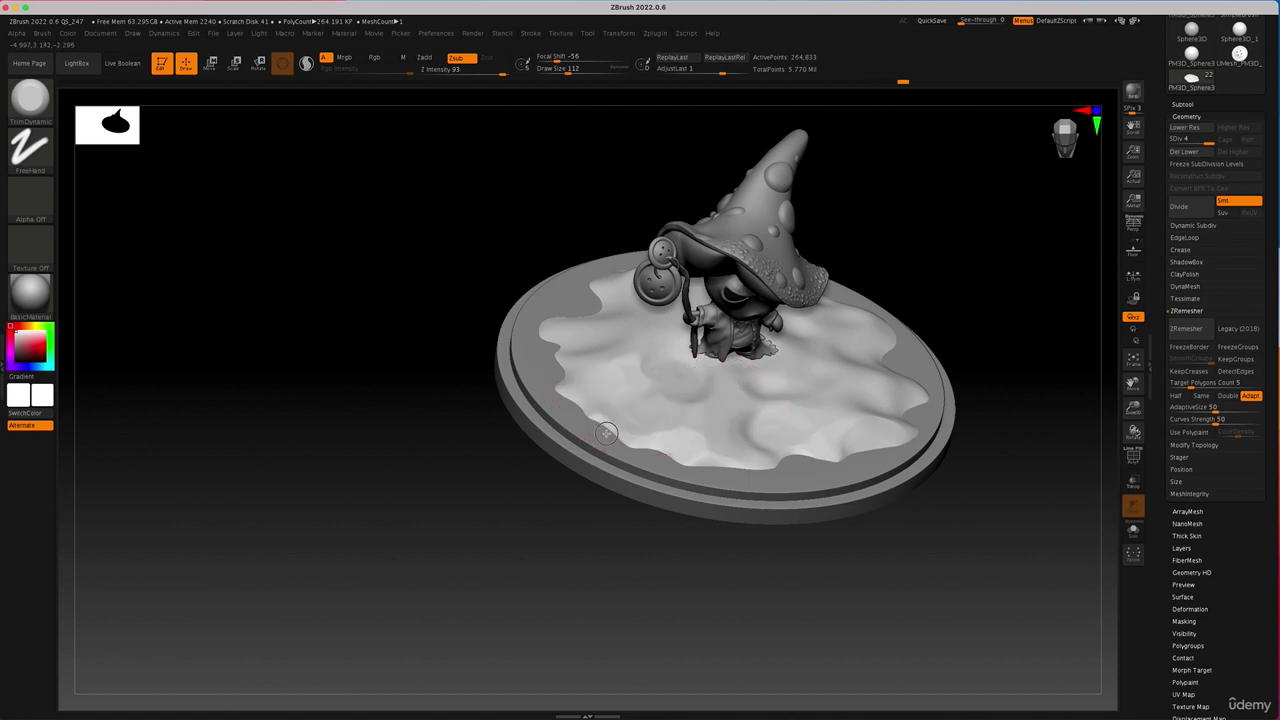
mouse_move(606, 432)
left_mouse_down()
mouse_move(557, 414)
mouse_move(623, 374)
mouse_move(723, 389)
mouse_move(693, 415)
mouse_move(684, 450)
mouse_move(857, 403)
mouse_move(869, 358)
left_mouse_up()
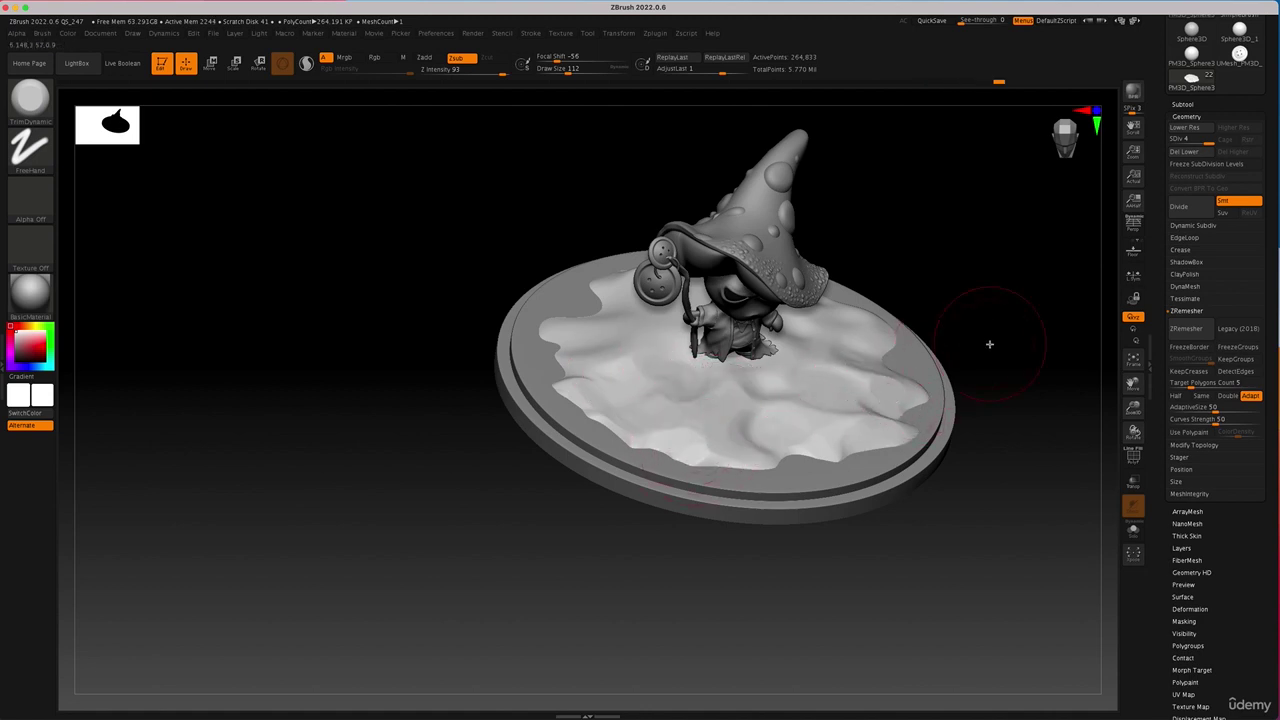
Trim angular planes into the slopes away from the staff and behind the character with the TrimDynamic brush.
mouse_move(989, 343)
left_mouse_down()
mouse_move(974, 366)
mouse_move(866, 366)
mouse_move(686, 429)
mouse_move(737, 414)
mouse_move(905, 305)
mouse_move(828, 268)
left_mouse_up()
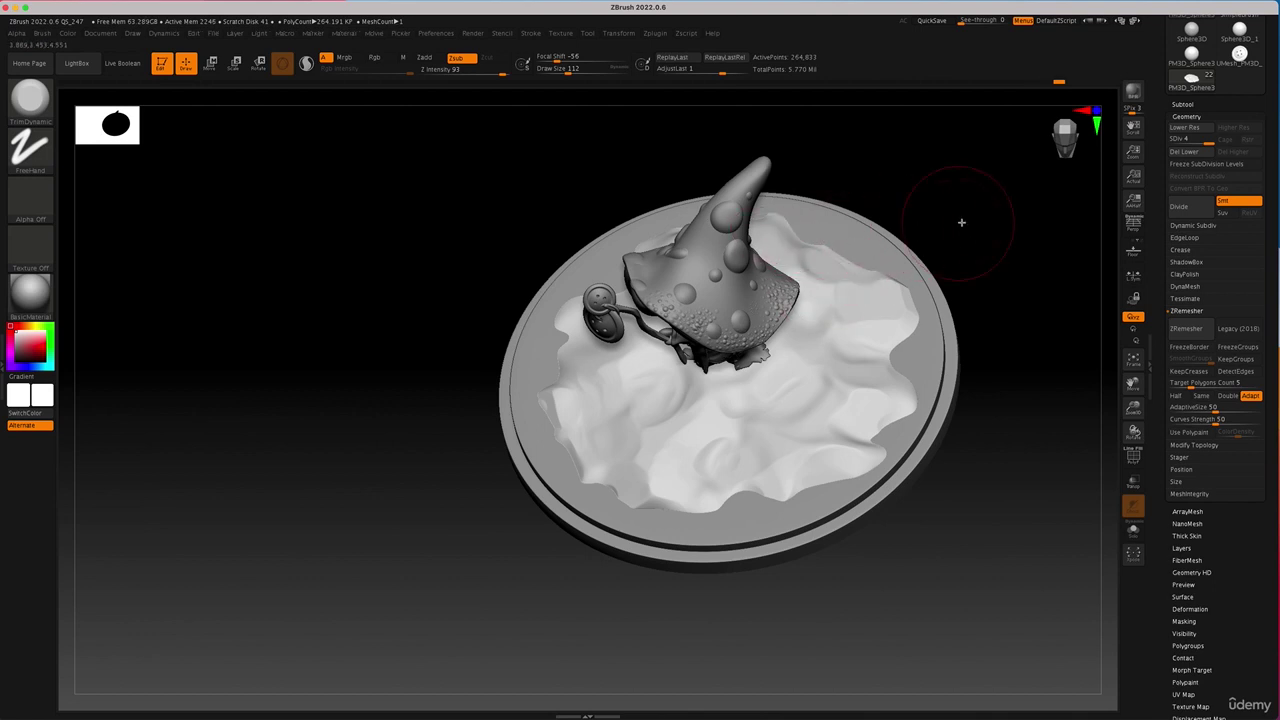
left_click_drag(960, 223, 1008, 246)
left_click_drag(769, 264, 704, 302)
left_click_drag(735, 295, 716, 239)
left_click_drag(679, 381, 662, 332)
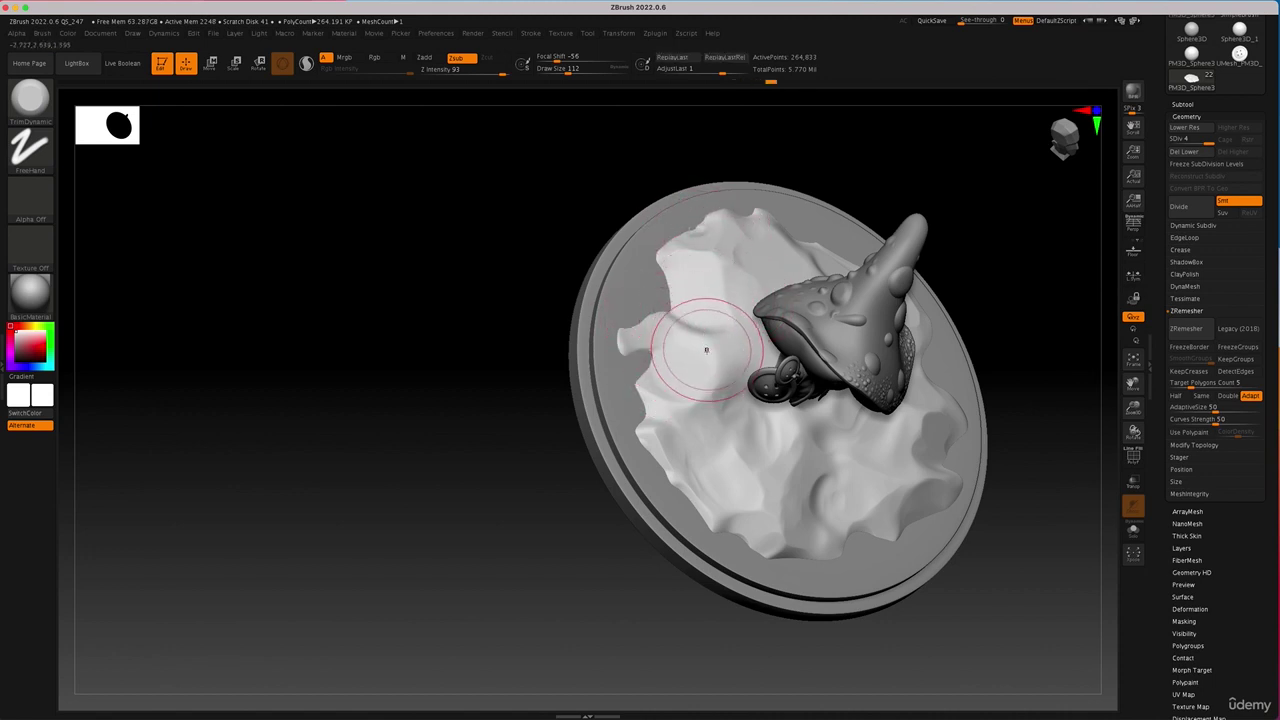
Flatten the remaining soft slopes behind the staff and across the front of the mound with the TrimDynamic brush.
left_click_drag(745, 470, 731, 496)
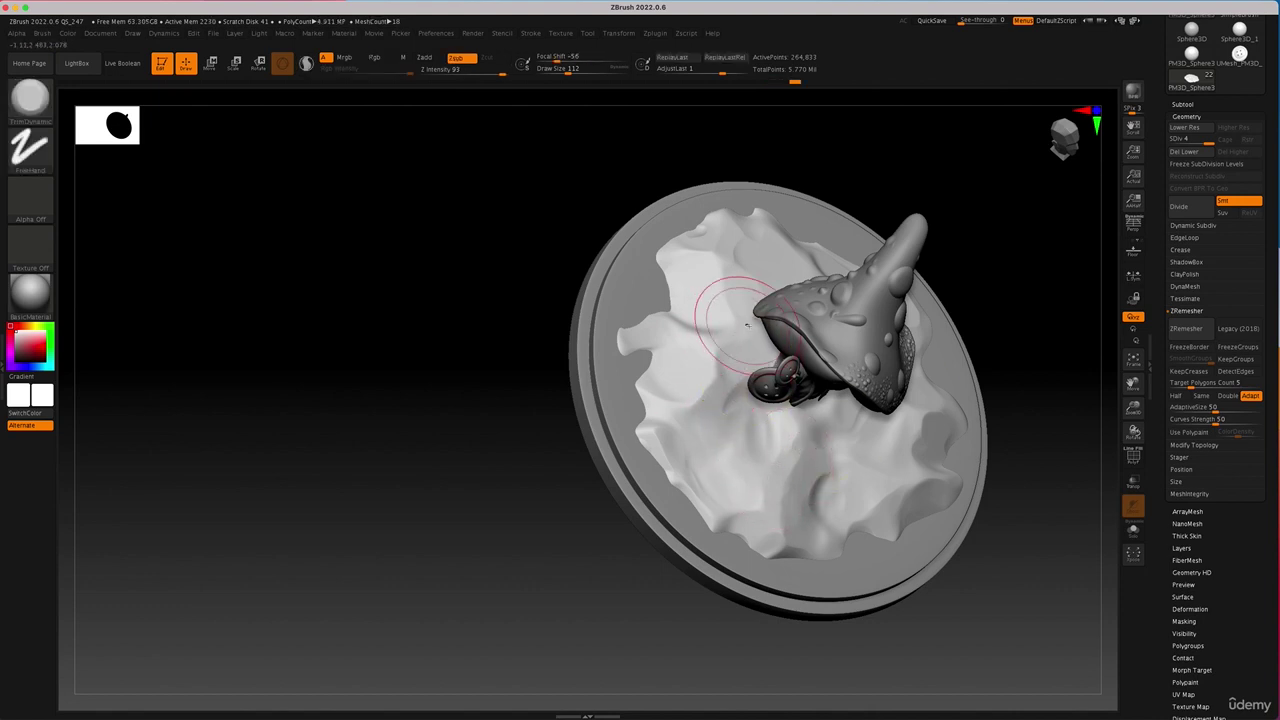
mouse_move(560, 540)
left_mouse_down()
mouse_move(523, 534)
mouse_move(514, 509)
mouse_move(843, 400)
left_mouse_up()
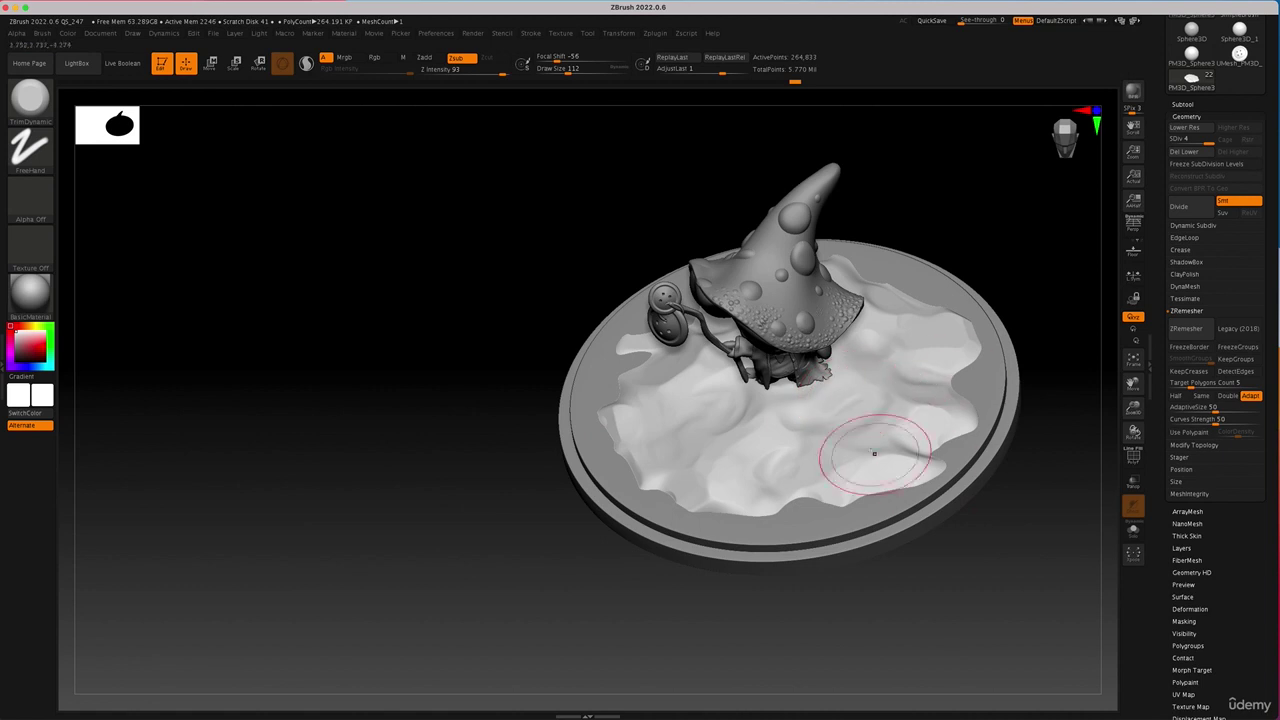
mouse_move(545, 440)
left_mouse_down()
mouse_move(489, 489)
mouse_move(673, 348)
left_mouse_up()
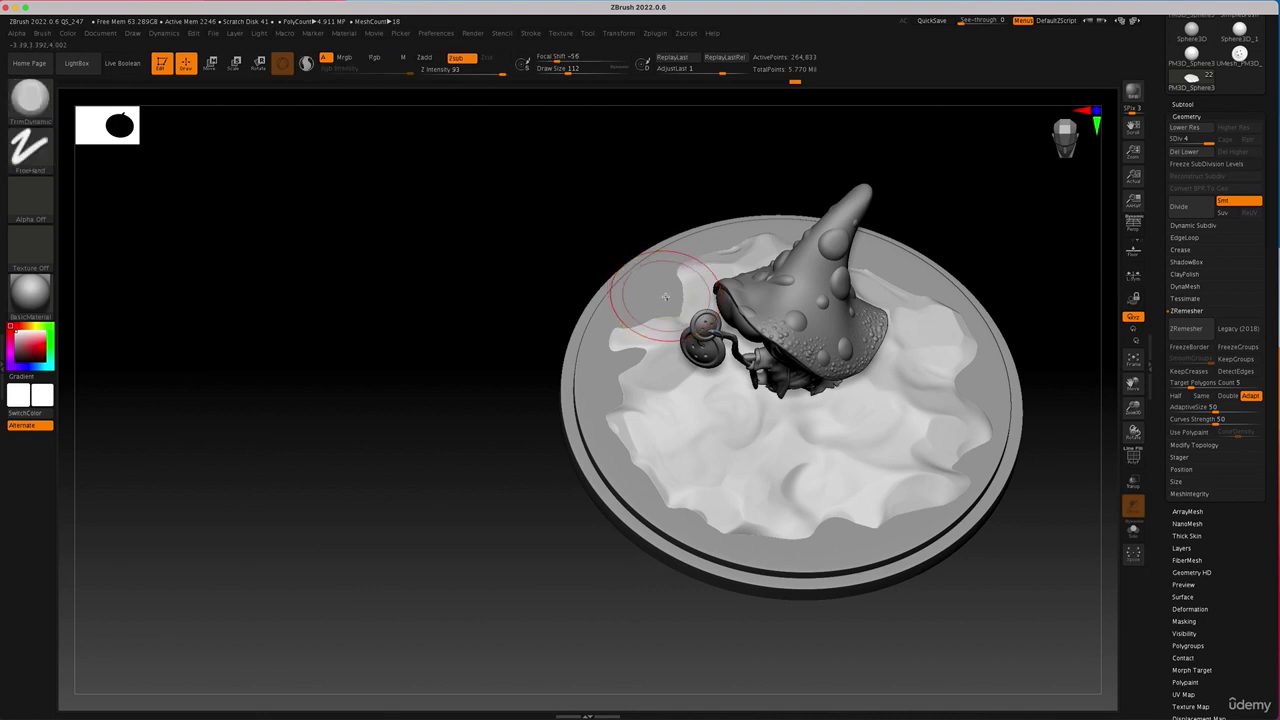
Pull the ground's edge beside the staff outward toward the base rim with the Move brush at draw size about 128.
key("b")
key("m")
key("v")
key("space")
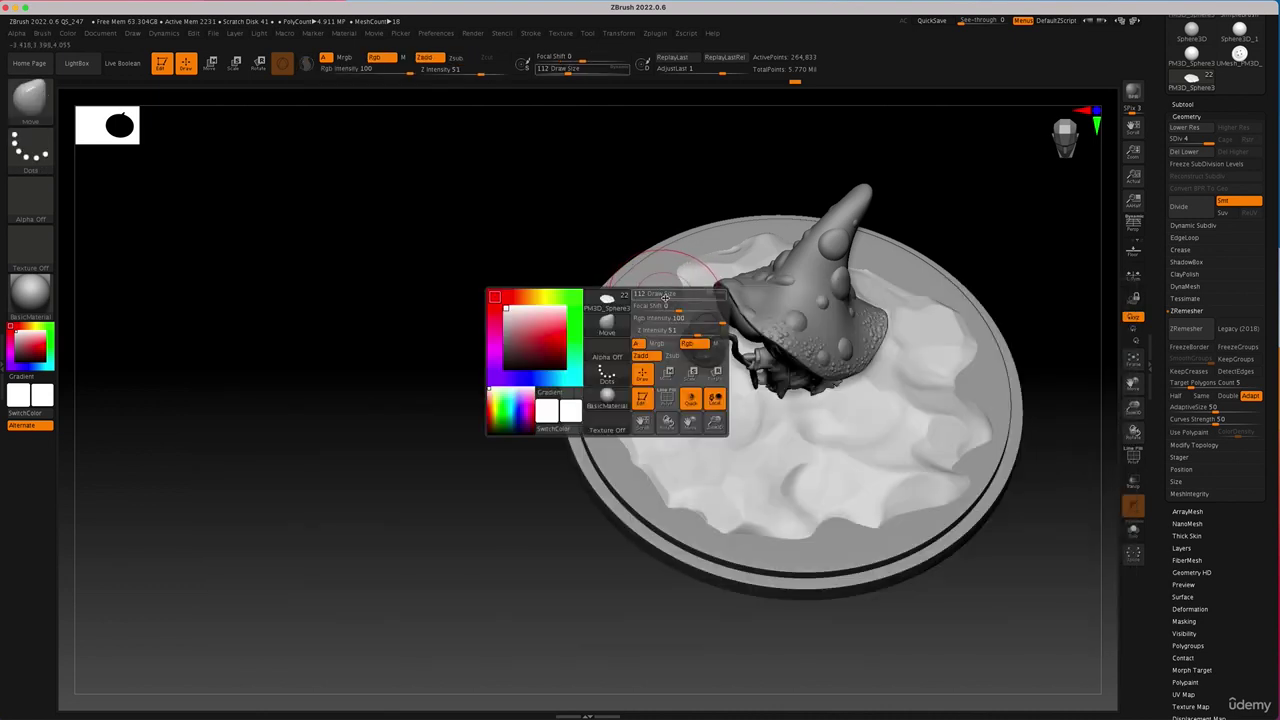
left_click_drag(673, 297, 666, 297)
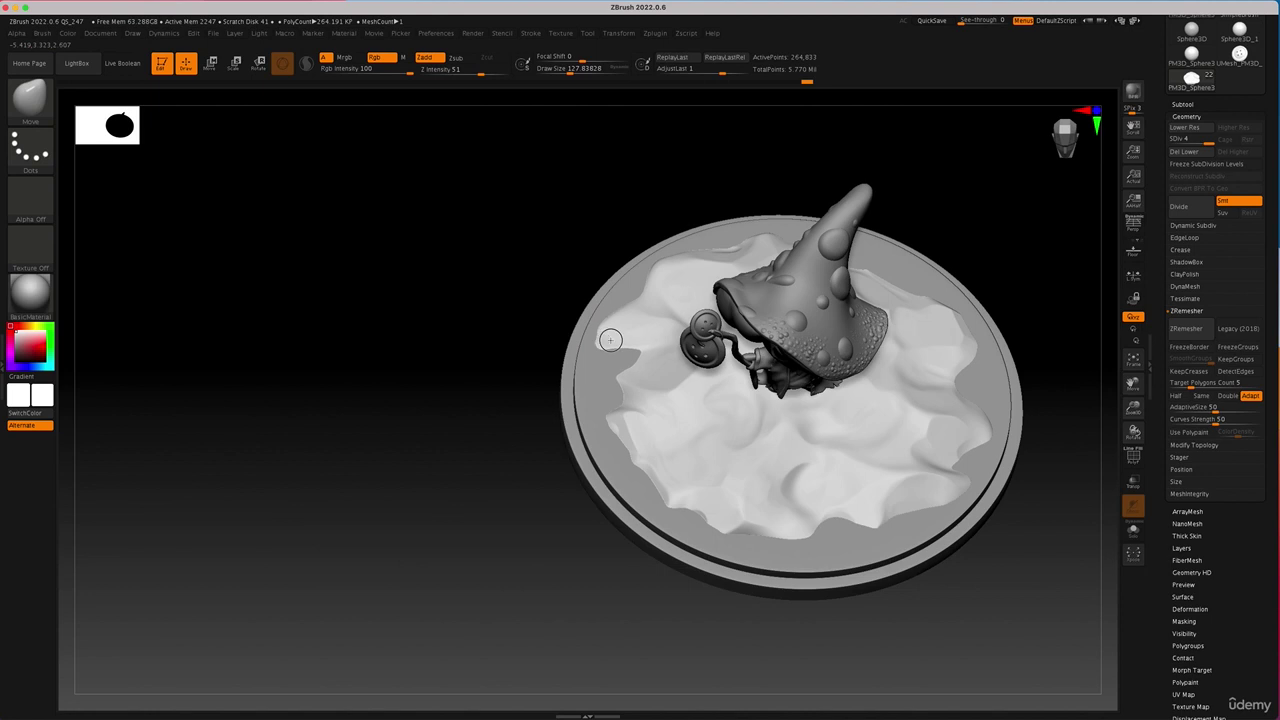
left_click_drag(466, 494, 477, 473)
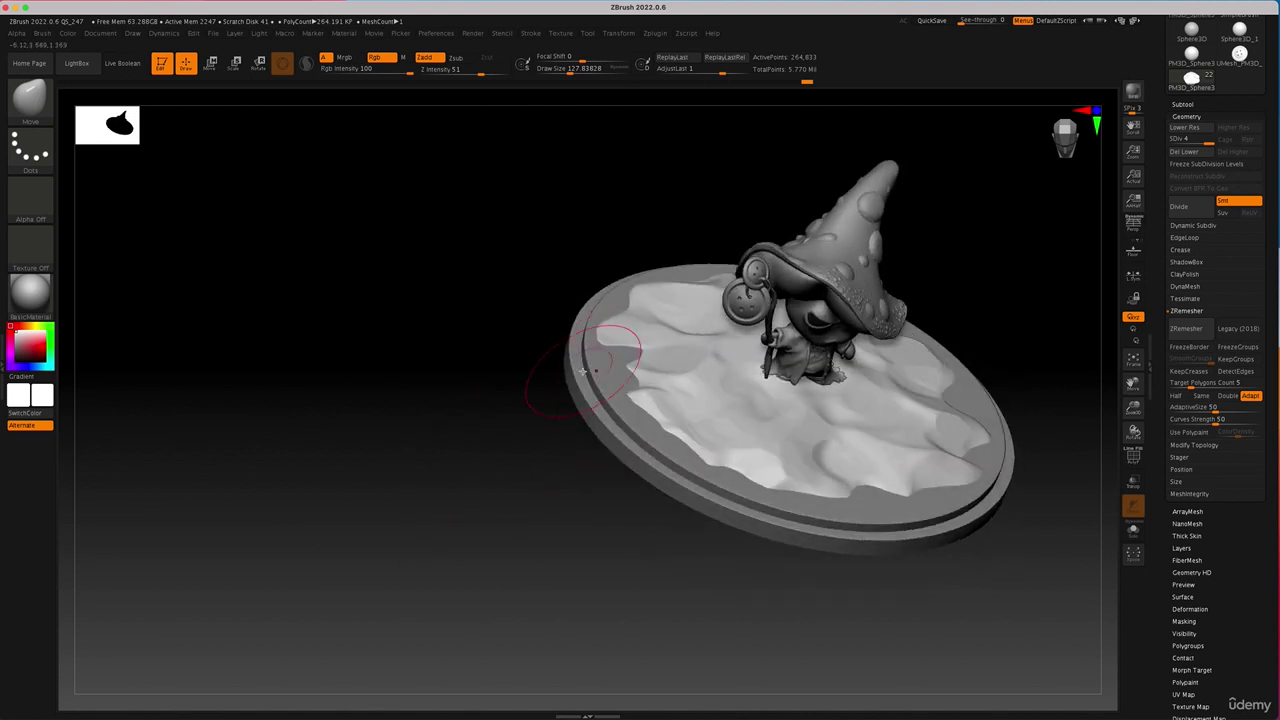
Flatten the pulled-out ground edge beside the staff with the TrimDynamic brush.
key("b")
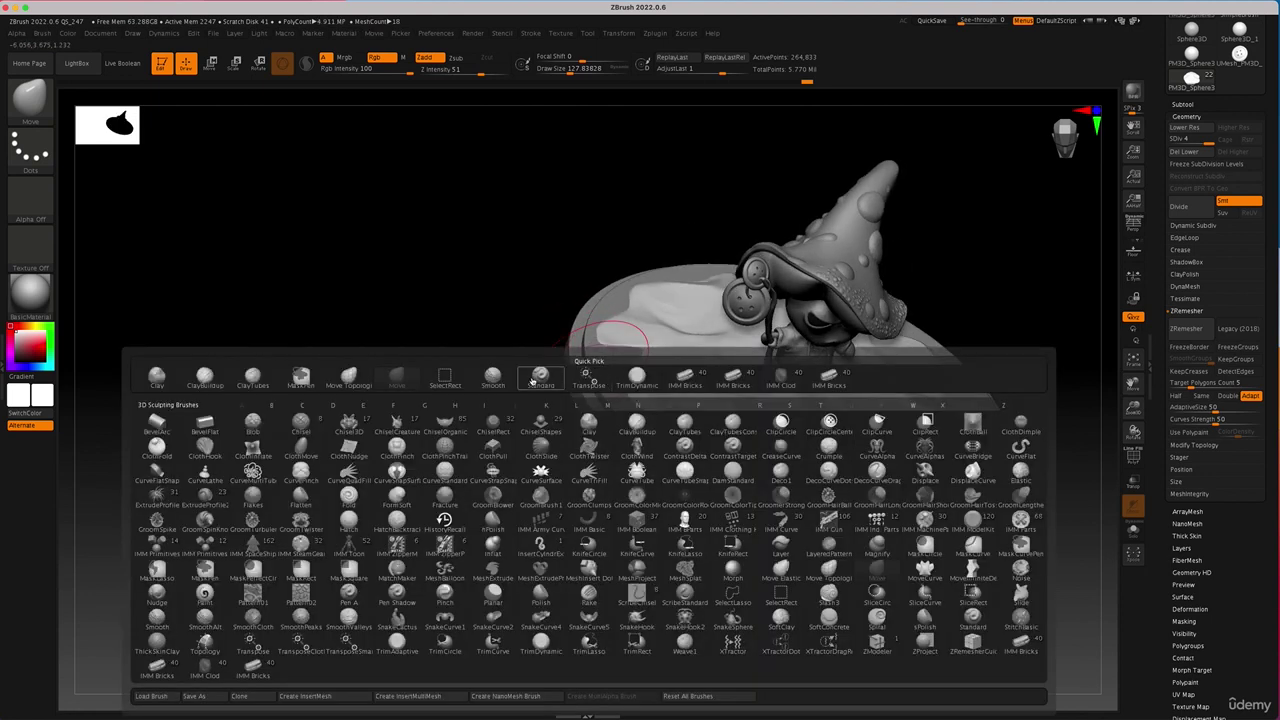
key("t")
key("d")
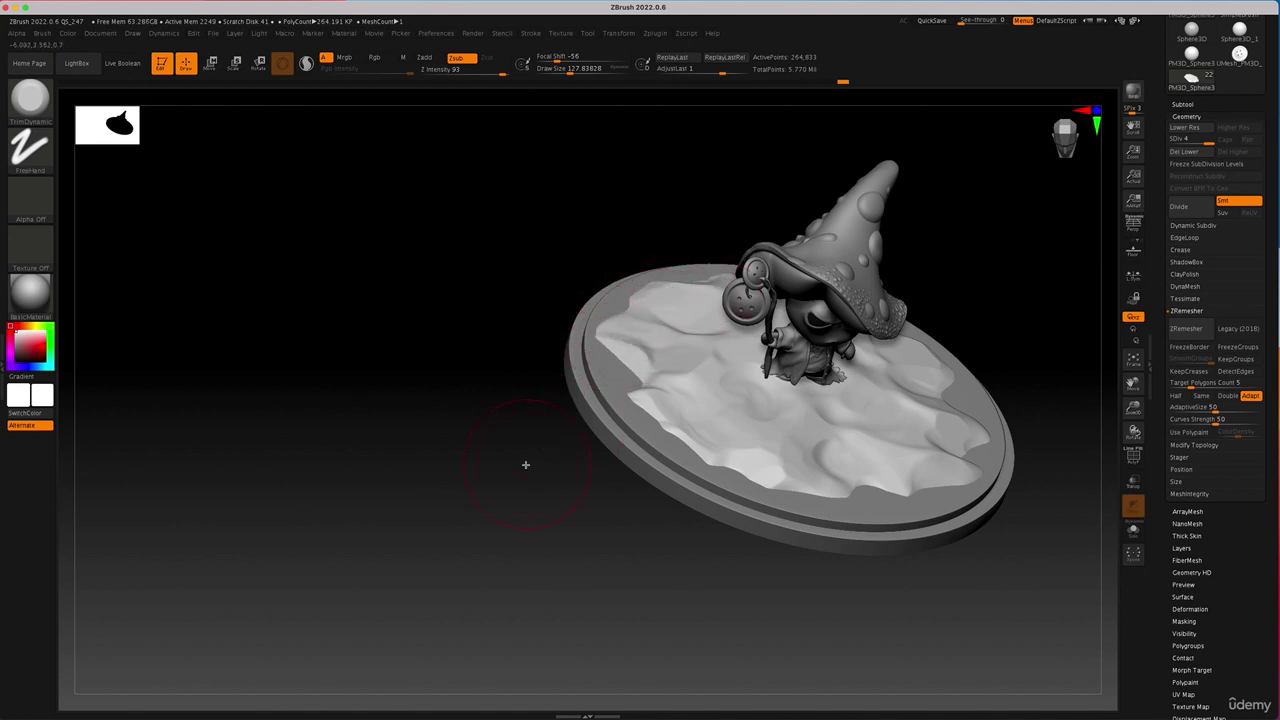
left_click_drag(526, 465, 490, 502, "shift")
left_click_drag(846, 263, 856, 303)
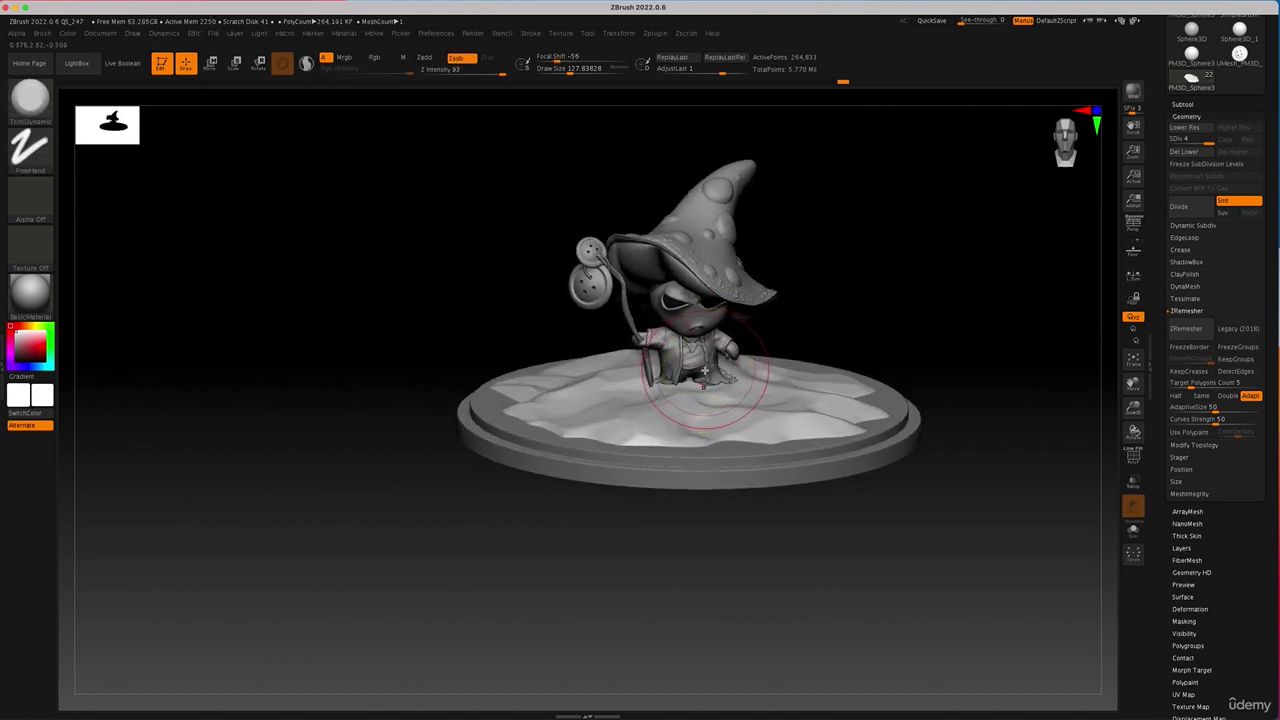
Nudge the ground around the character's feet with the Move brush at draw size about 217, undoing the stray stroke.
key("b")
key("m")
key("v")
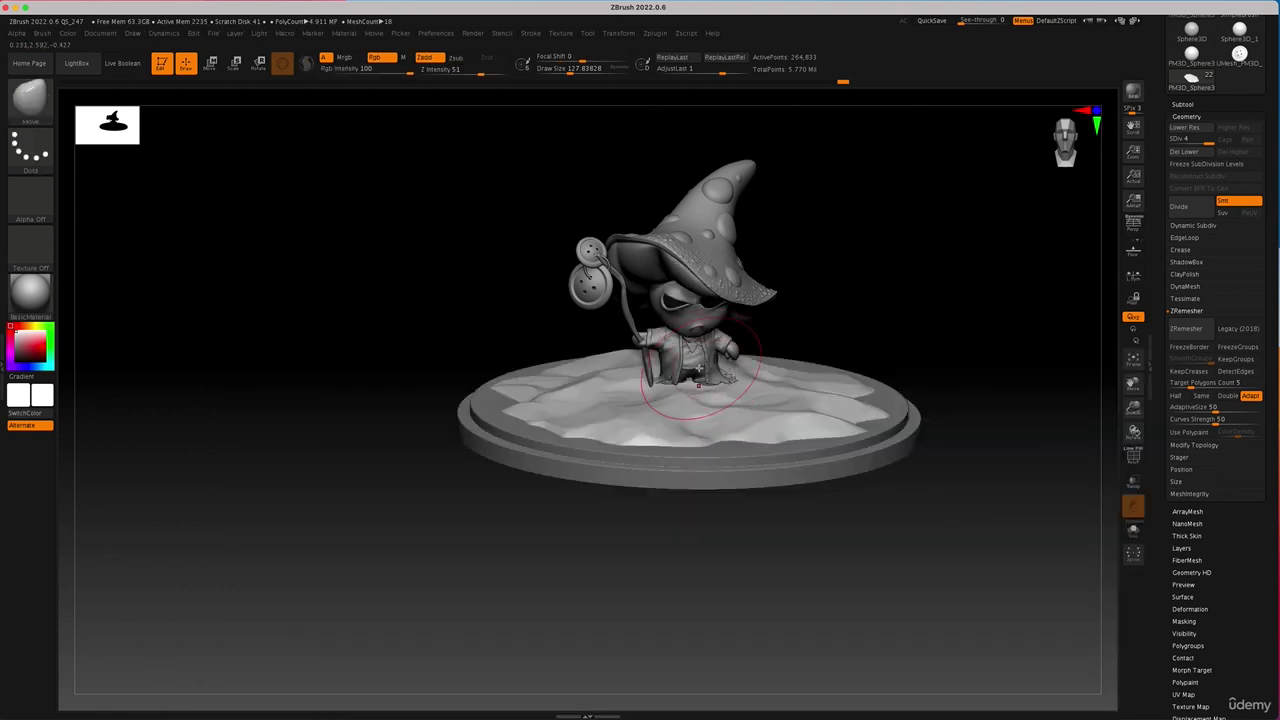
key("space")
left_click_drag(697, 374, 703, 374)
left_click_drag(857, 291, 852, 310)
left_click_drag(689, 382, 688, 387)
key("ctrl+z")
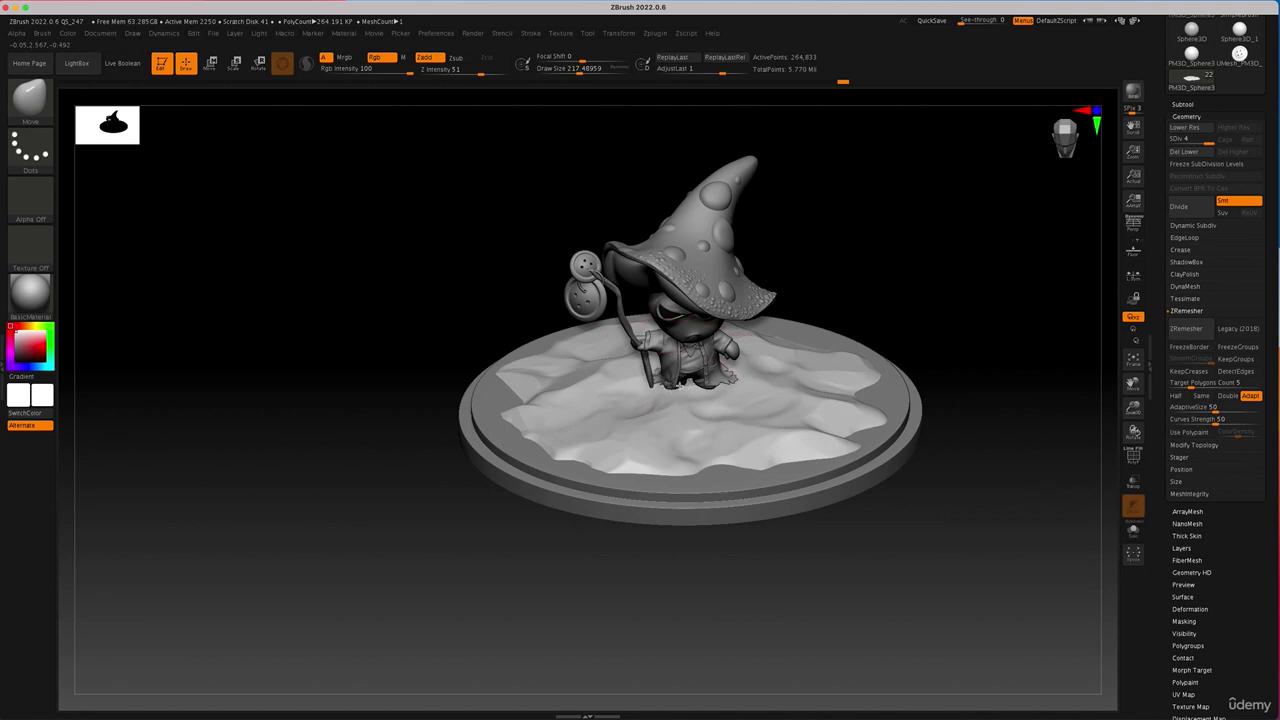
mouse_move(855, 305)
left_mouse_down()
mouse_move(851, 371)
mouse_move(909, 357)
mouse_move(633, 365)
left_mouse_up()
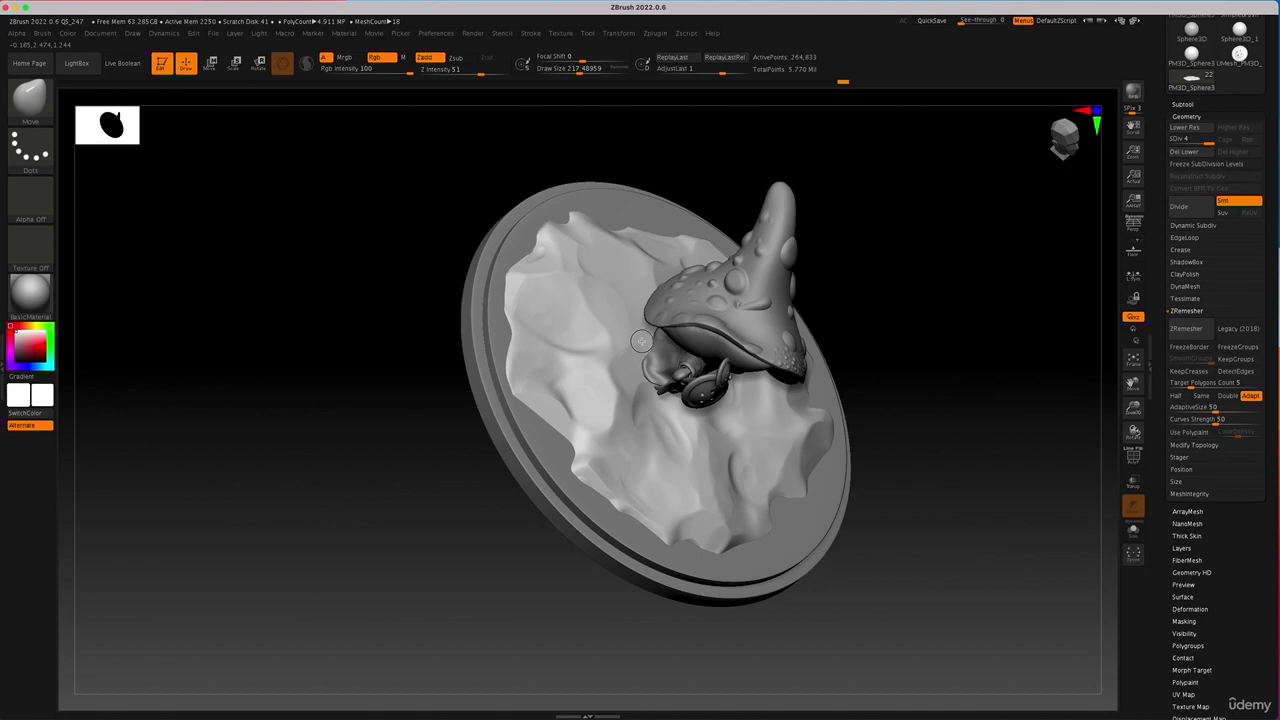
left_click_drag(922, 304, 889, 223)
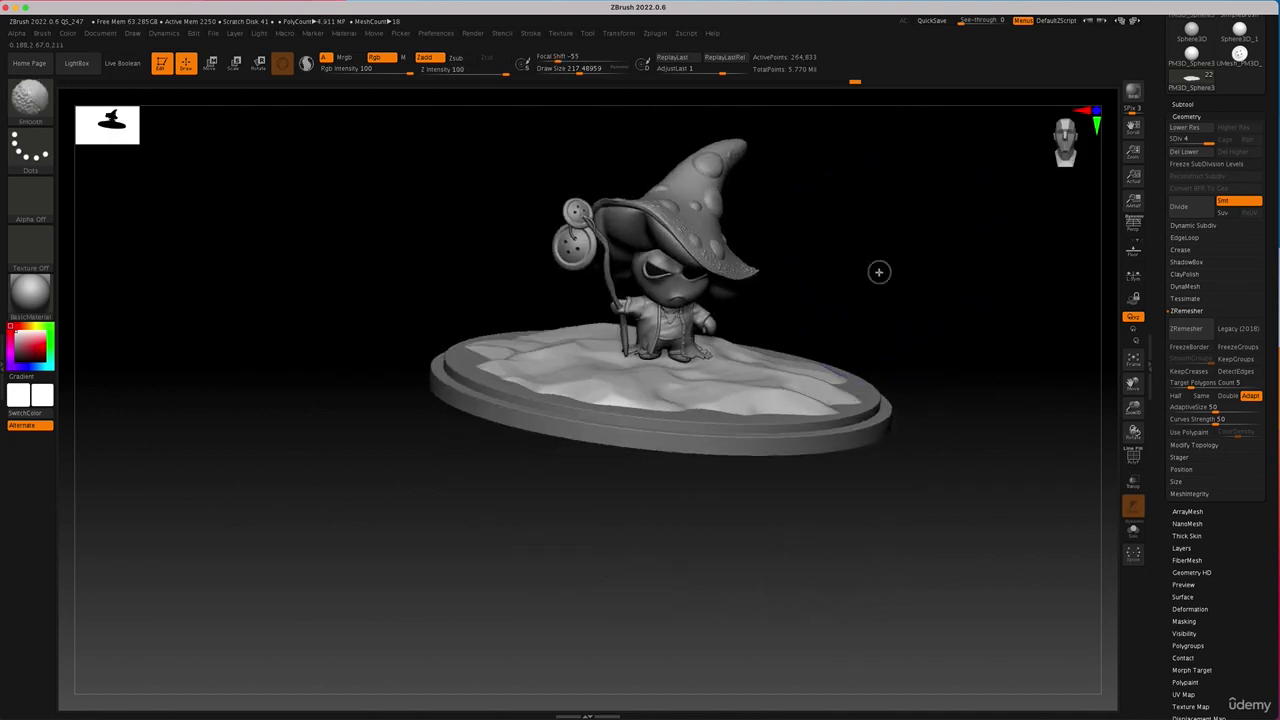
left_click_drag(877, 271, 799, 376, "shift")
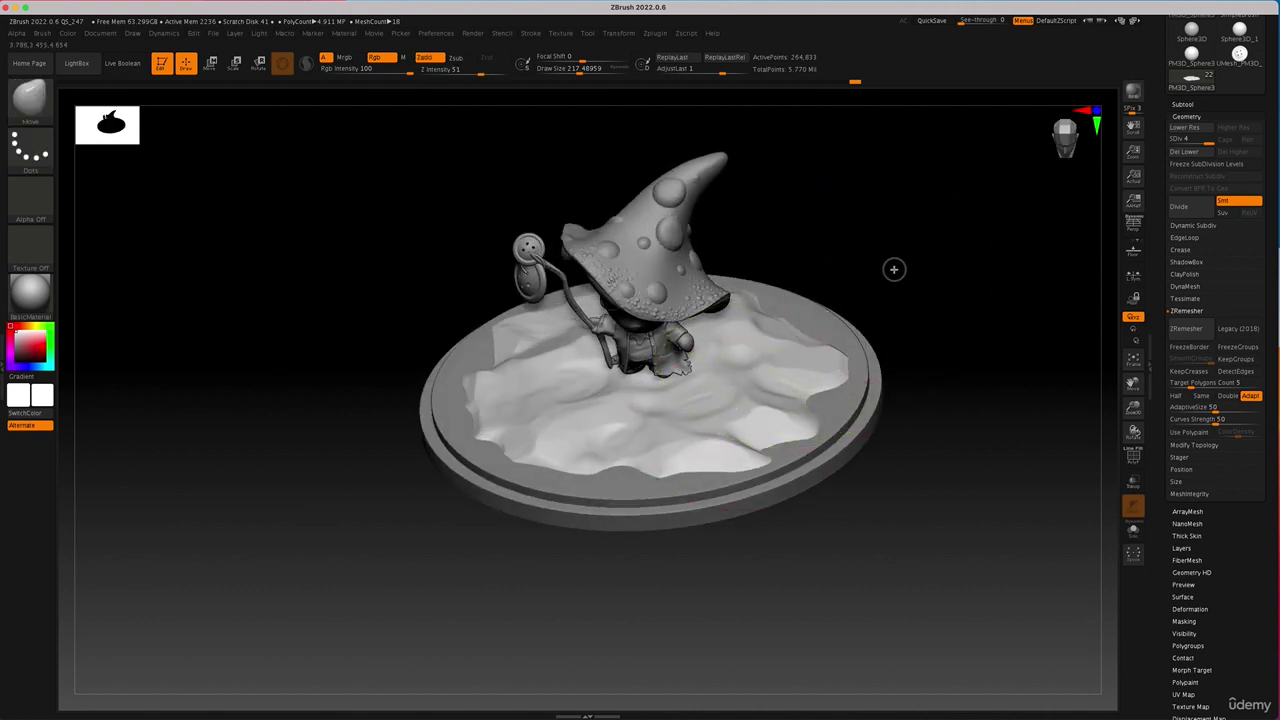
left_click_drag(894, 269, 885, 237)
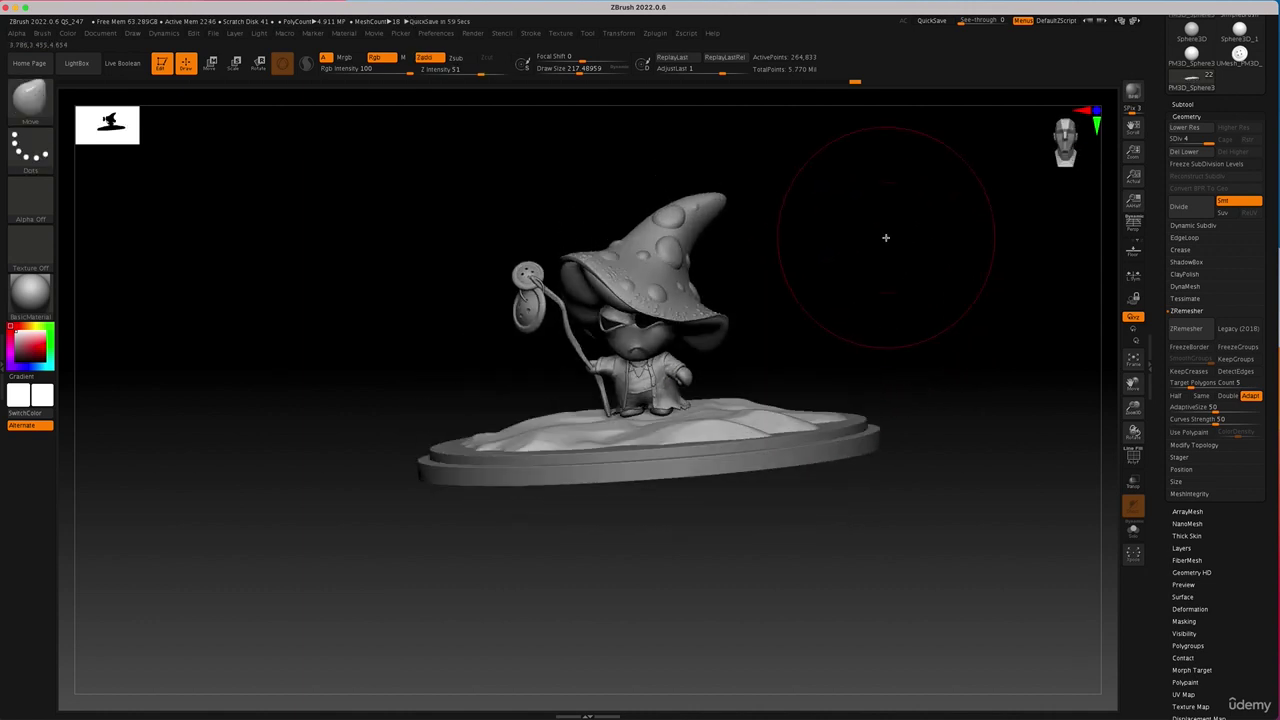
Shift the whole ground mesh slightly along its vertical axis beneath the character and return to sculpting.
key("r")
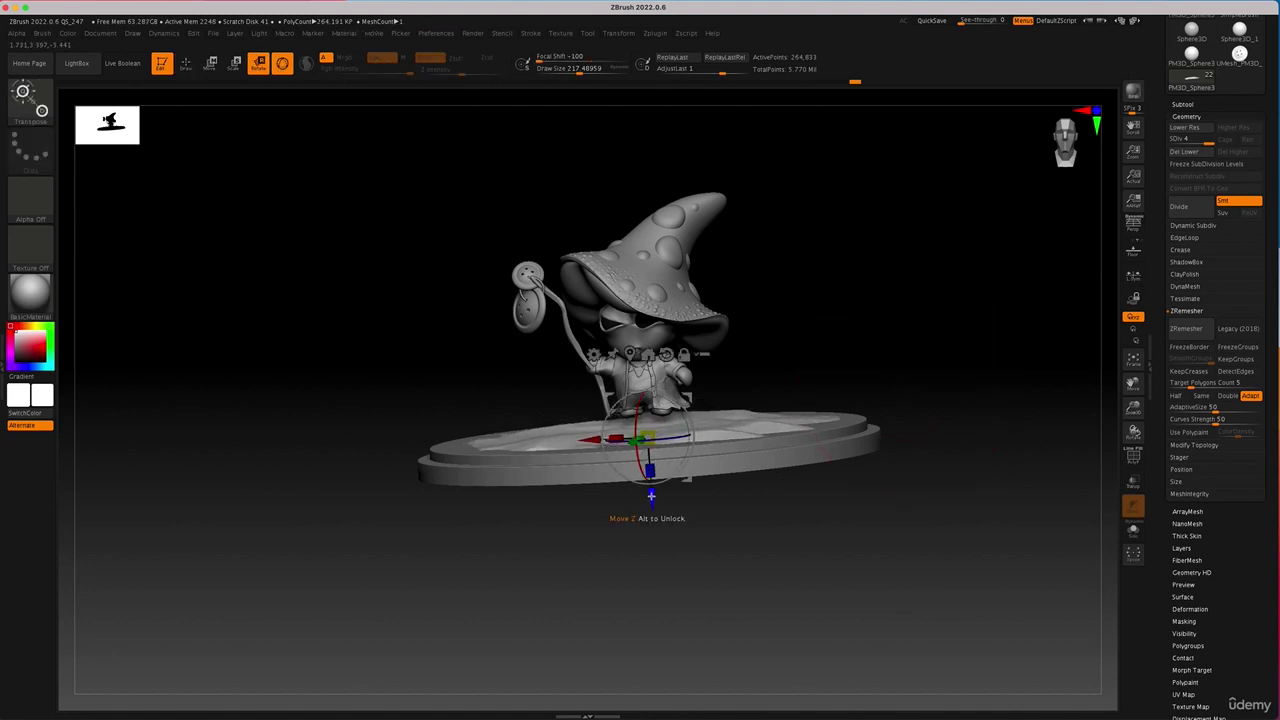
left_click_drag(651, 495, 652, 492)
mouse_move(811, 356)
left_mouse_down()
mouse_move(834, 340)
mouse_move(846, 371)
mouse_move(814, 346)
mouse_move(857, 317)
mouse_move(874, 277)
mouse_move(869, 306)
mouse_move(917, 329)
mouse_move(877, 326)
left_mouse_up()
key("q")
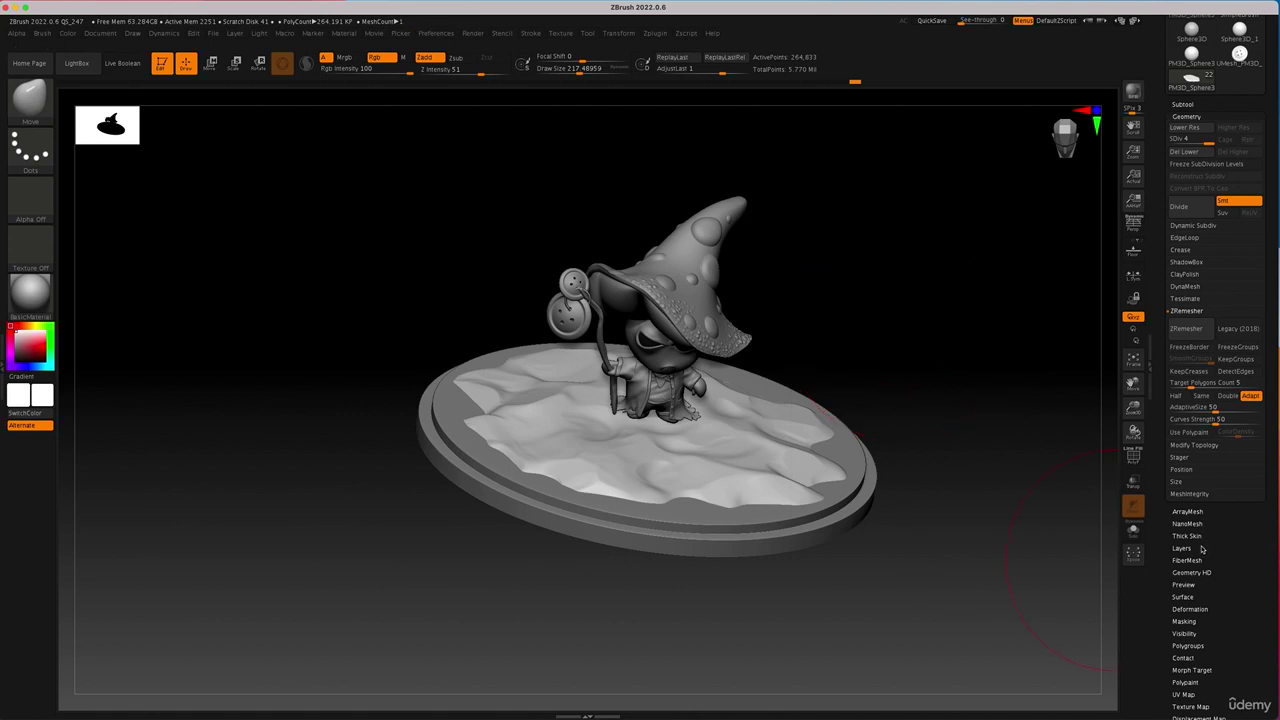
Start surface noise on the ground with scale about 51.7 and strength -0.00237, and bend its noise curve into a stepped shape.
left_click(1182, 597)
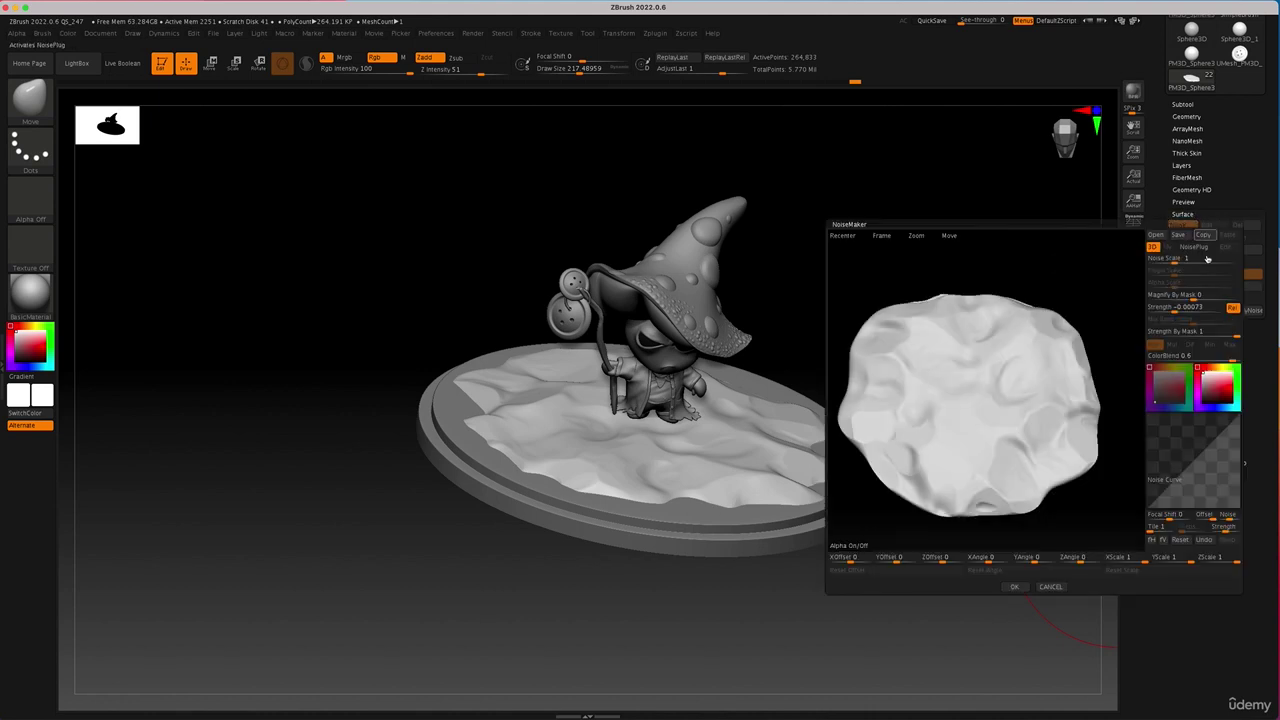
mouse_move(1186, 262)
left_mouse_down()
mouse_move(1226, 264)
mouse_move(1205, 268)
left_mouse_up()
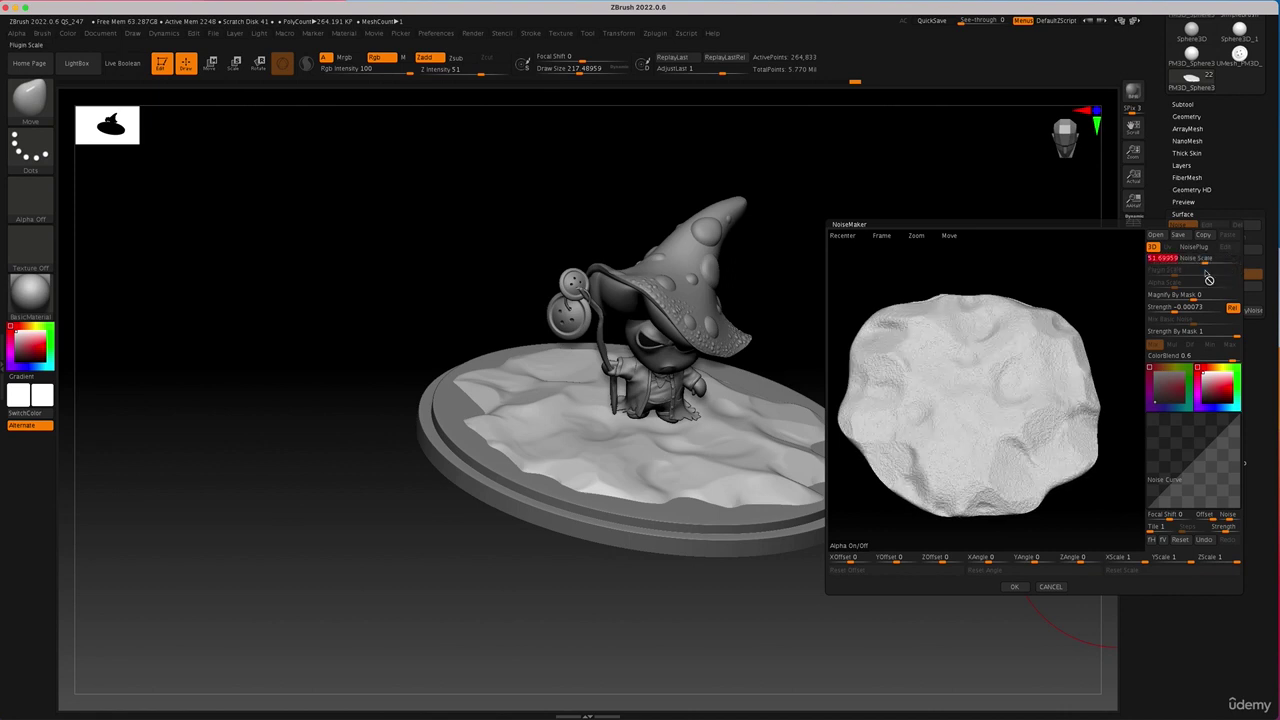
left_click_drag(1185, 468, 1216, 474)
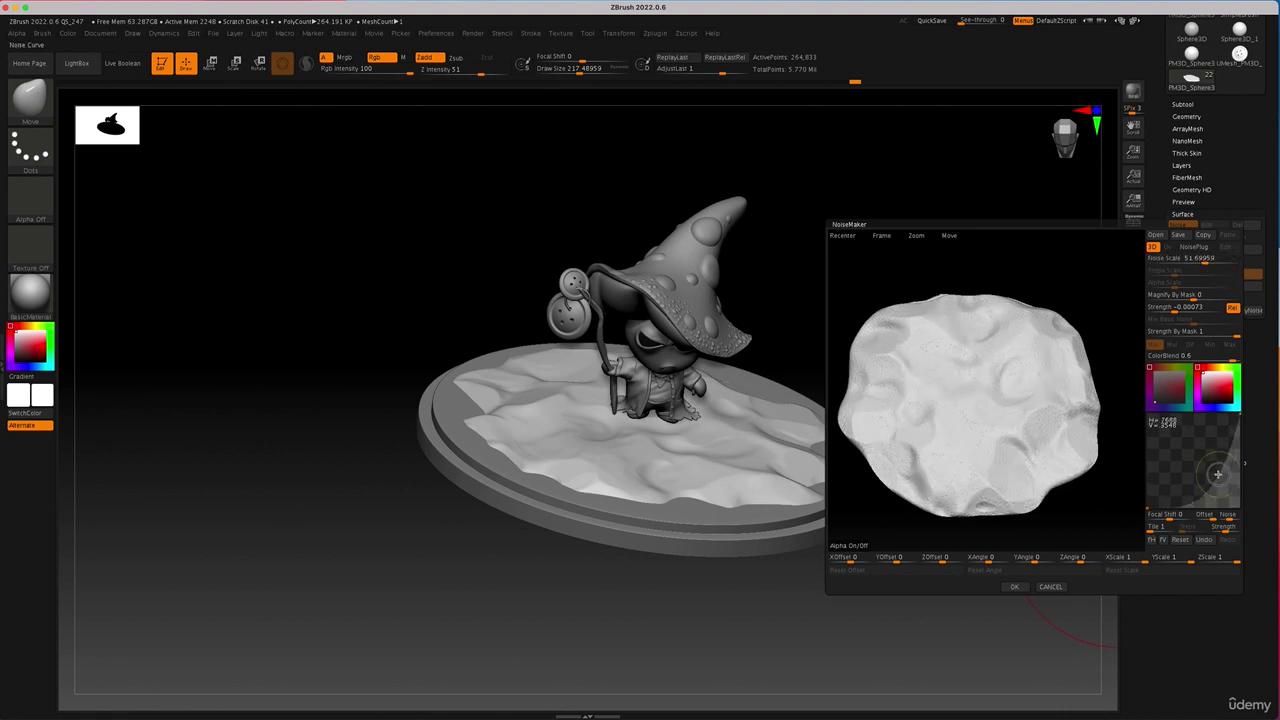
left_click_drag(1178, 304, 1173, 314)
left_click_drag(1194, 493, 1232, 451)
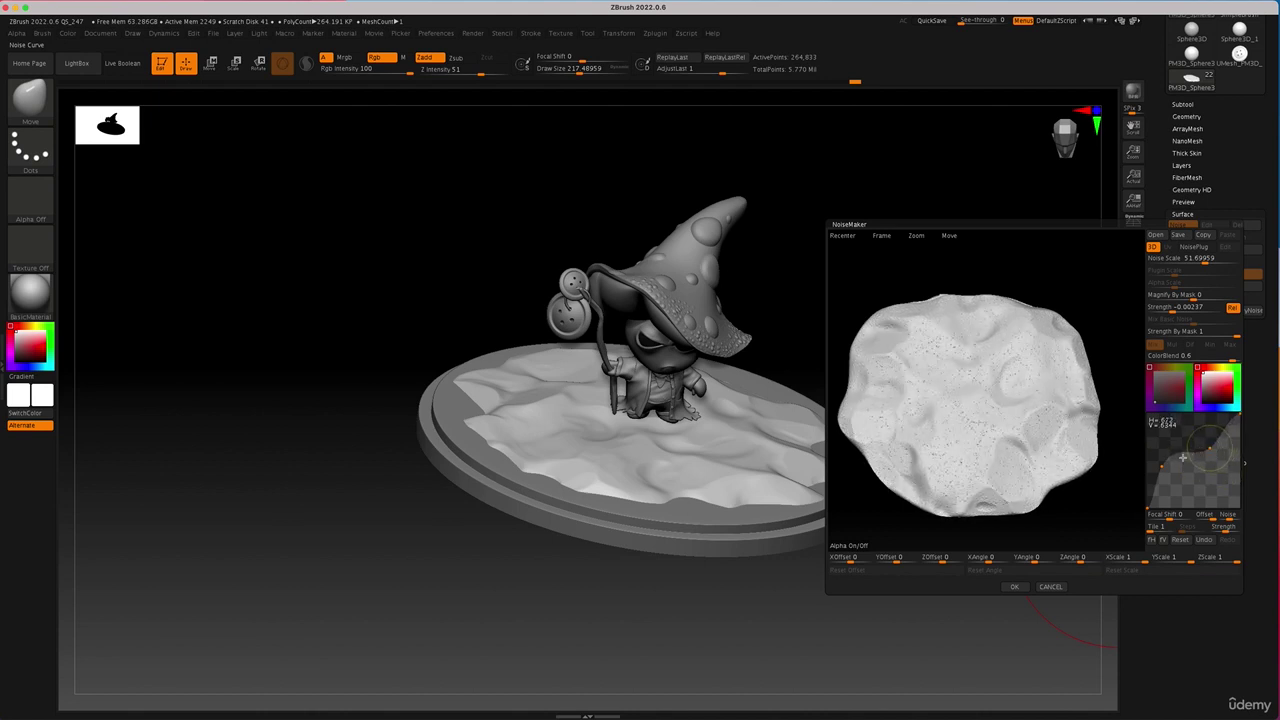
left_click_drag(1162, 466, 1166, 468)
left_click_drag(994, 503, 1000, 494)
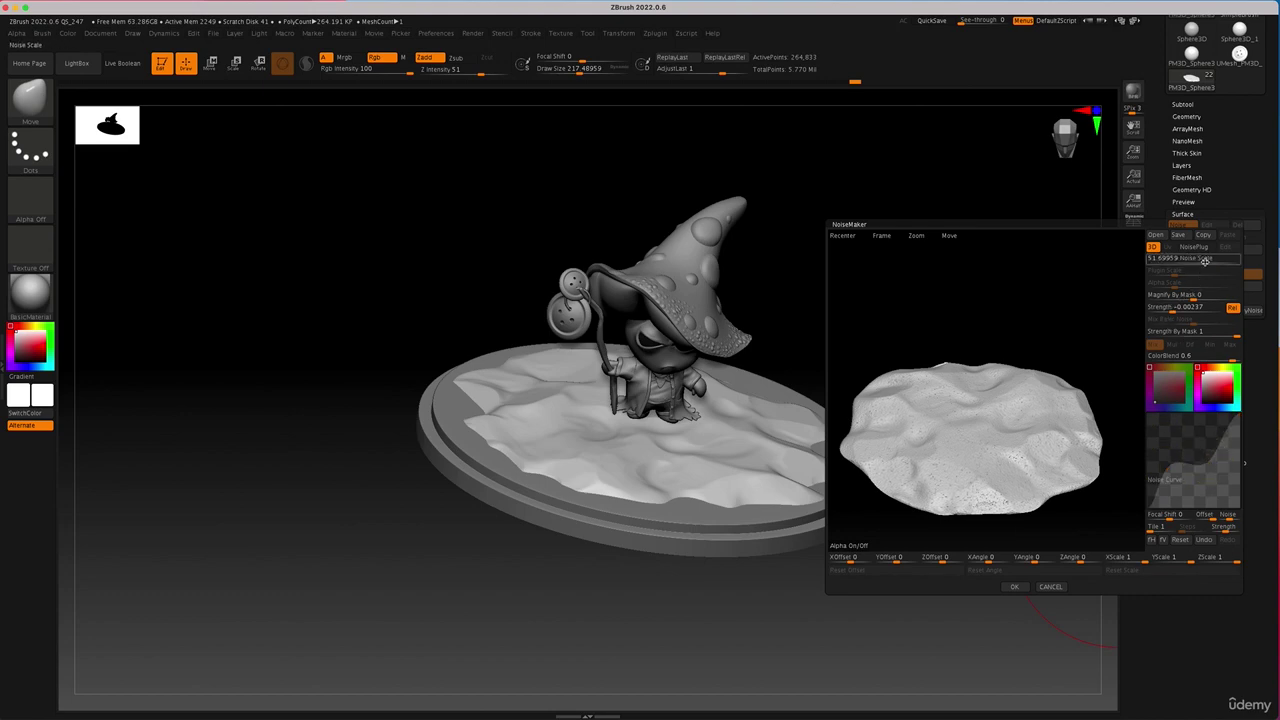
Set the noise scale to 512 and its strength to -0.00093, and accept the noise on the ground.
left_click_drag(1205, 259, 1250, 272)
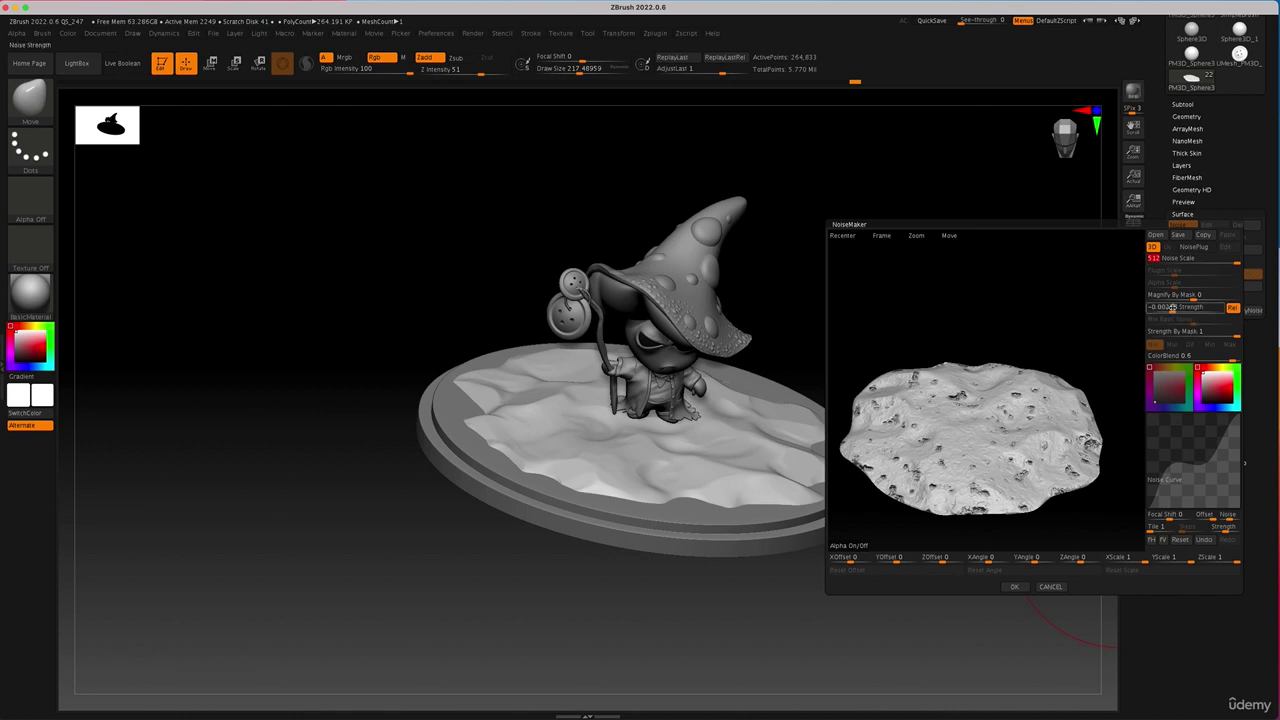
left_click_drag(1172, 307, 1174, 309)
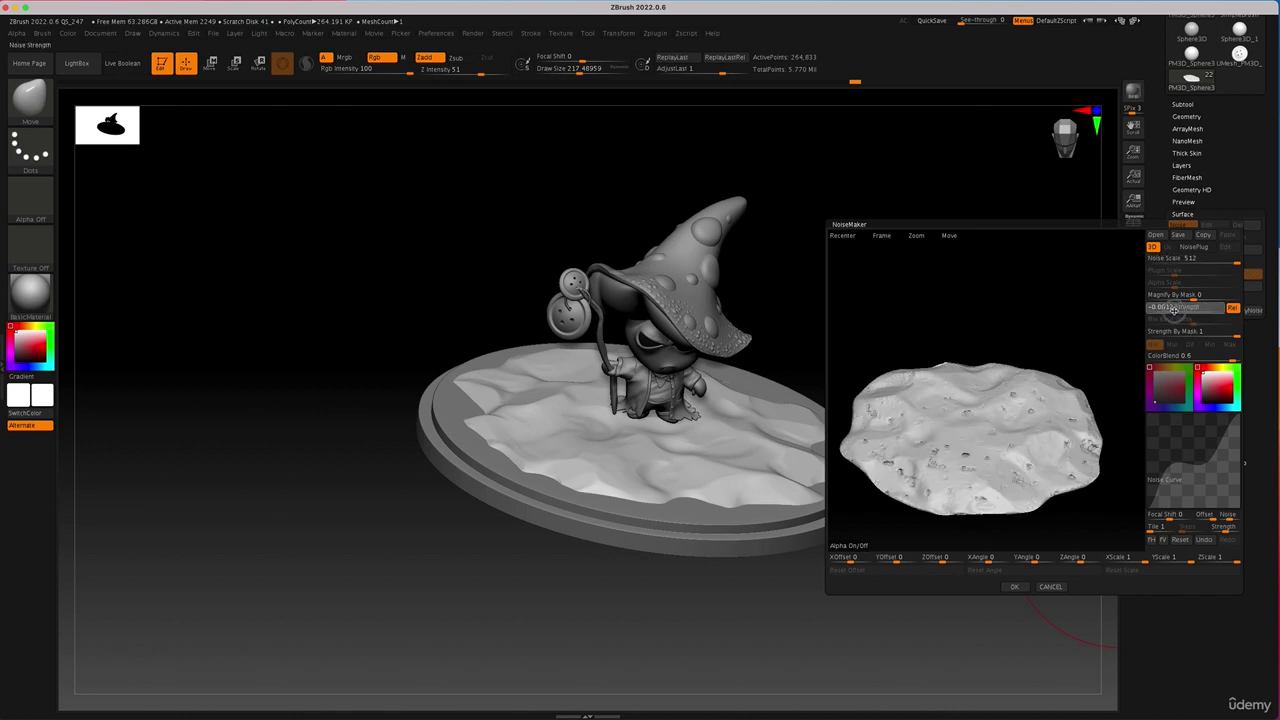
mouse_move(1020, 431)
left_mouse_down()
mouse_move(1023, 451)
mouse_move(1016, 437)
left_mouse_up()
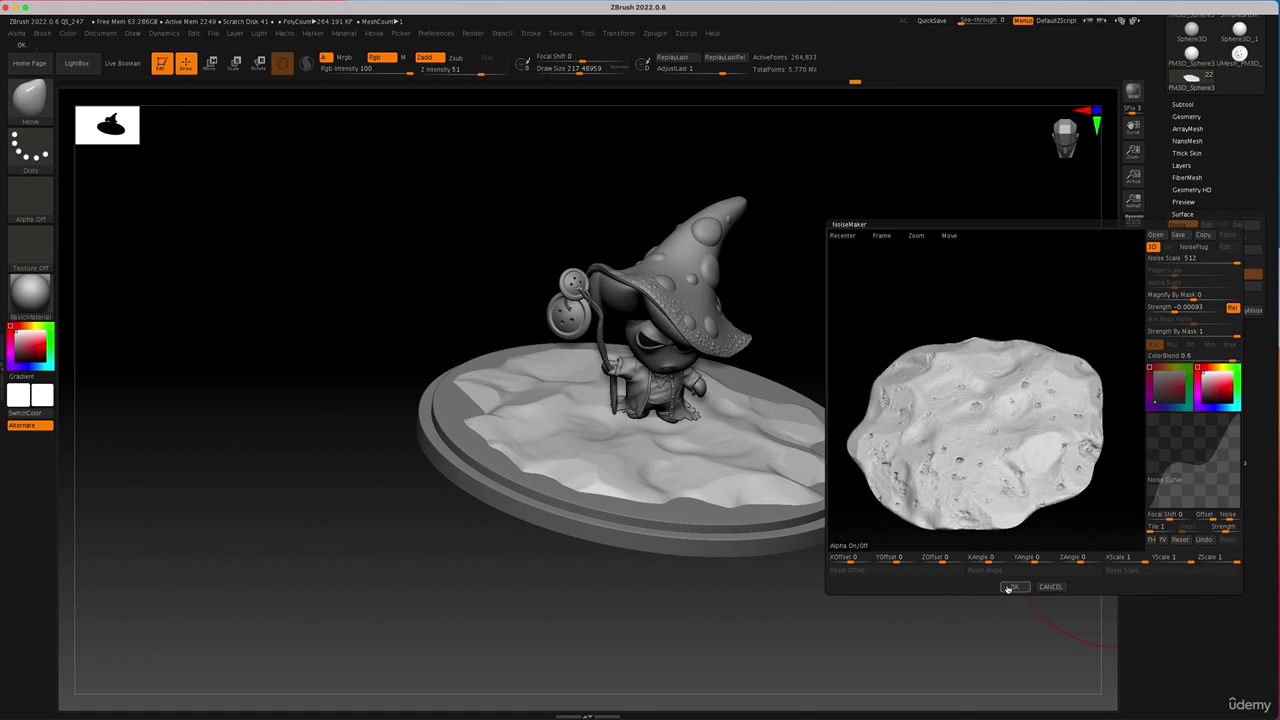
left_click(1012, 587)
mouse_move(1028, 513)
left_mouse_down()
mouse_move(1000, 535)
mouse_move(1006, 523)
left_mouse_up()
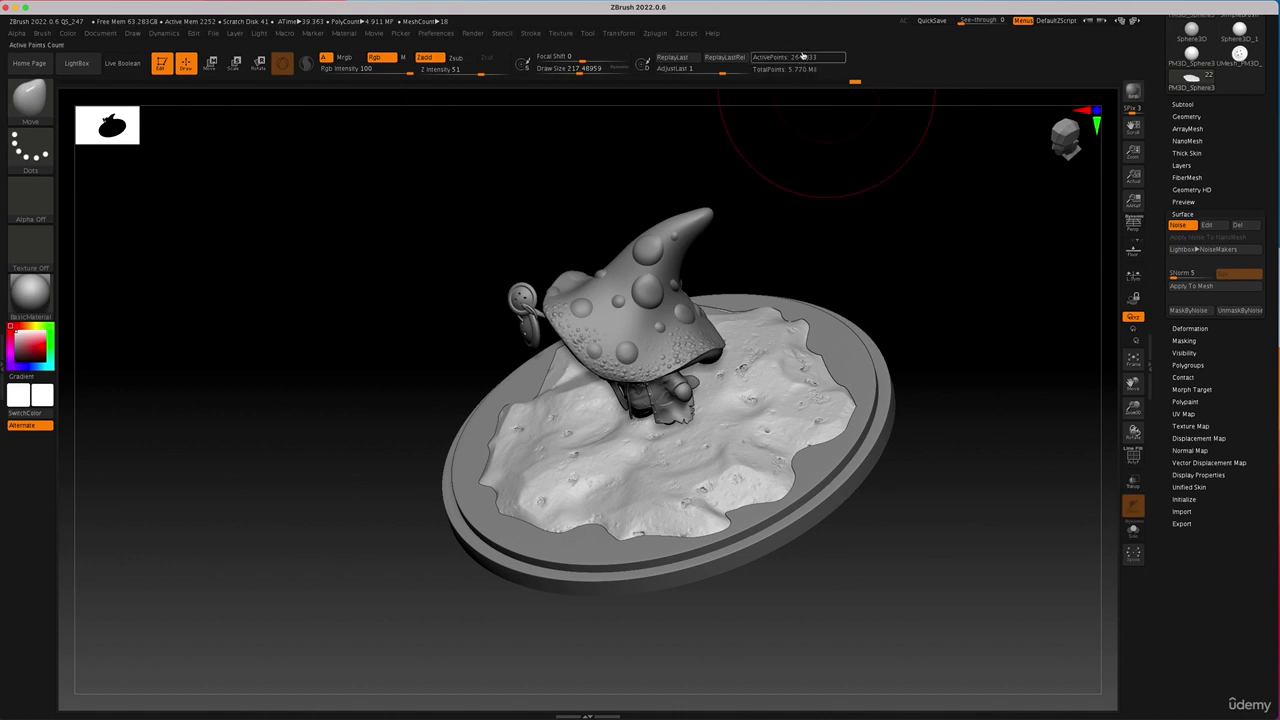
mouse_move(929, 222)
left_mouse_down()
mouse_move(938, 227)
mouse_move(940, 197)
mouse_move(942, 209)
left_mouse_up()
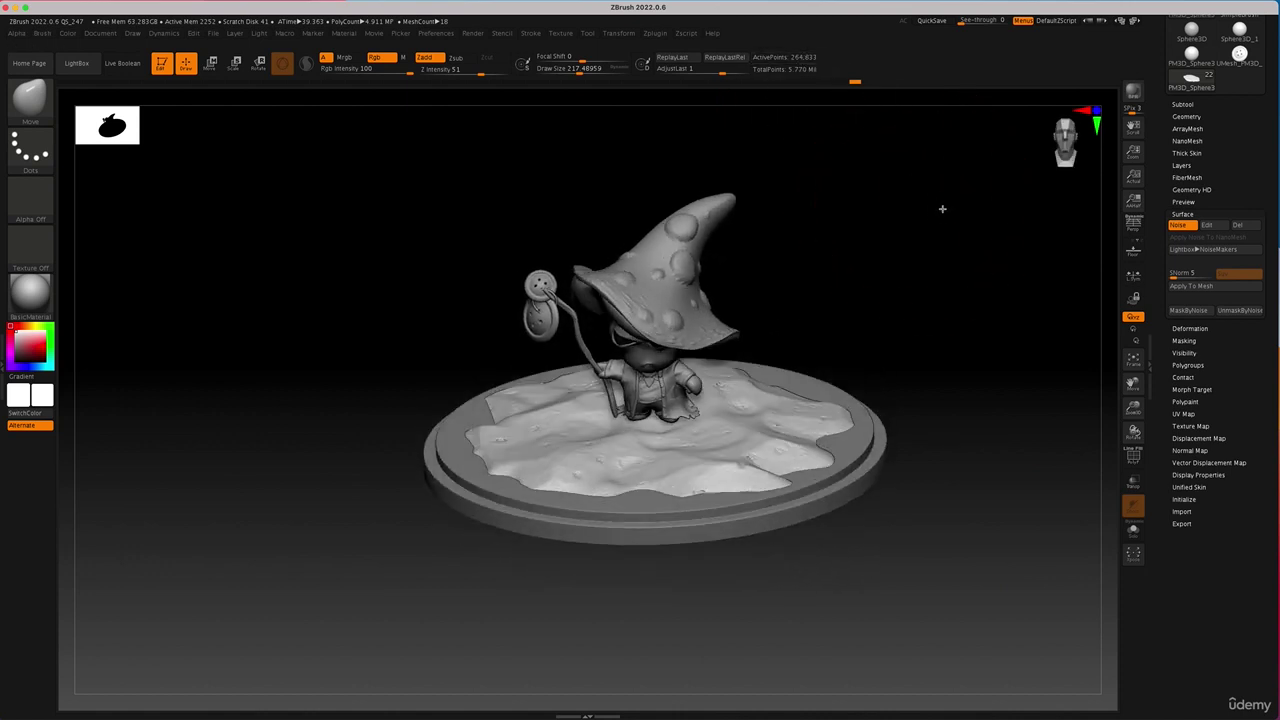
Try applying the surface noise to the ground mesh, and undo it.
left_click(1189, 286)
left_click_drag(1006, 331, 977, 485)
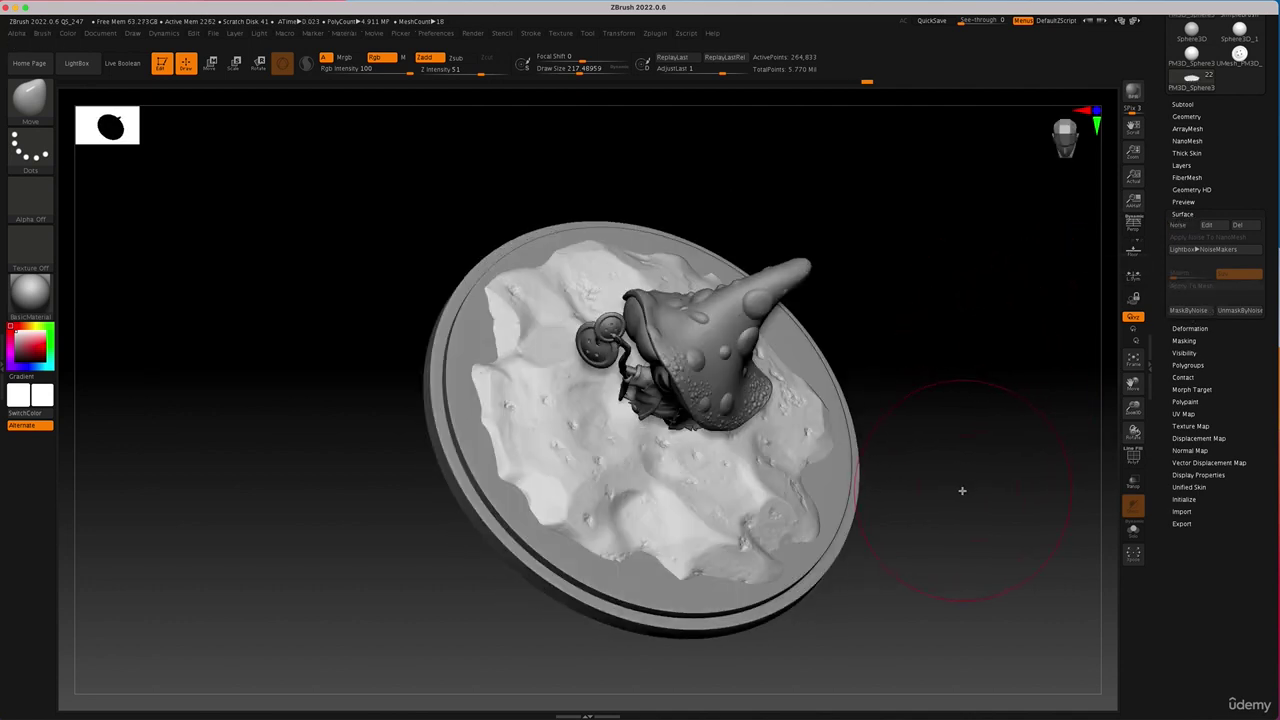
key("ctrl+z")
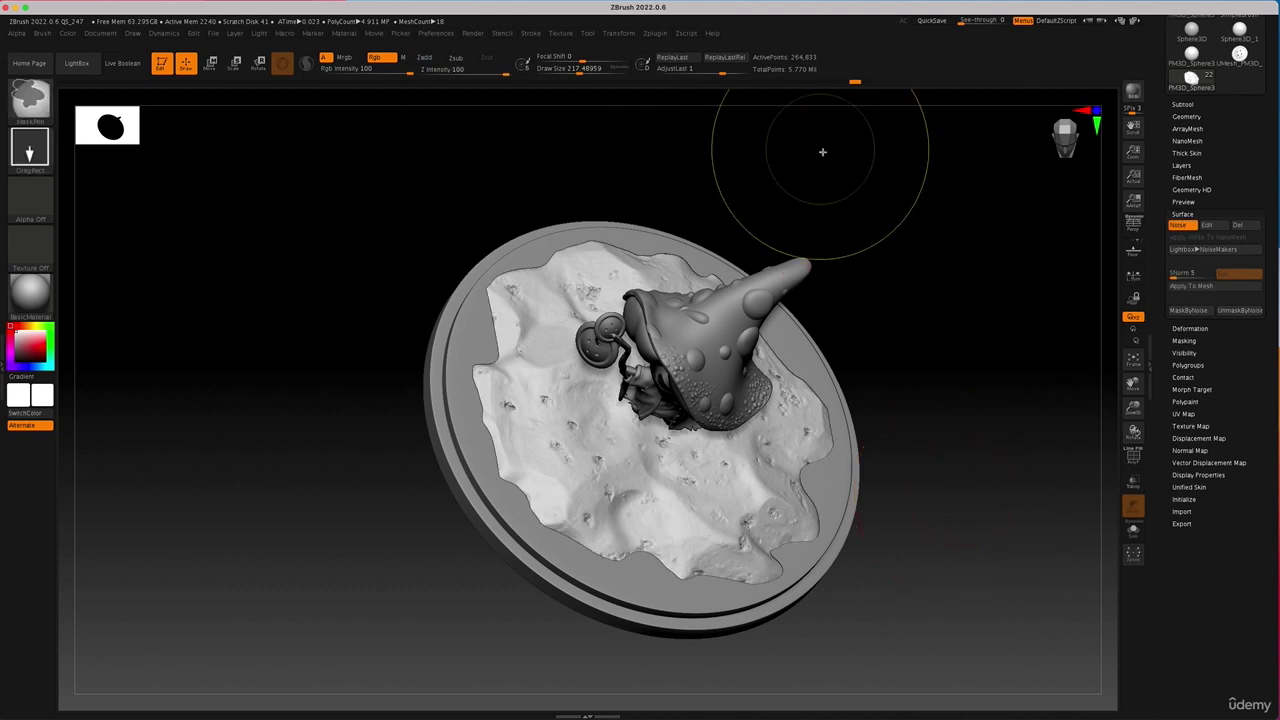
Subdivide the ground mesh once more and try applying the surface noise again, undoing only the application.
key("ctrl+d")
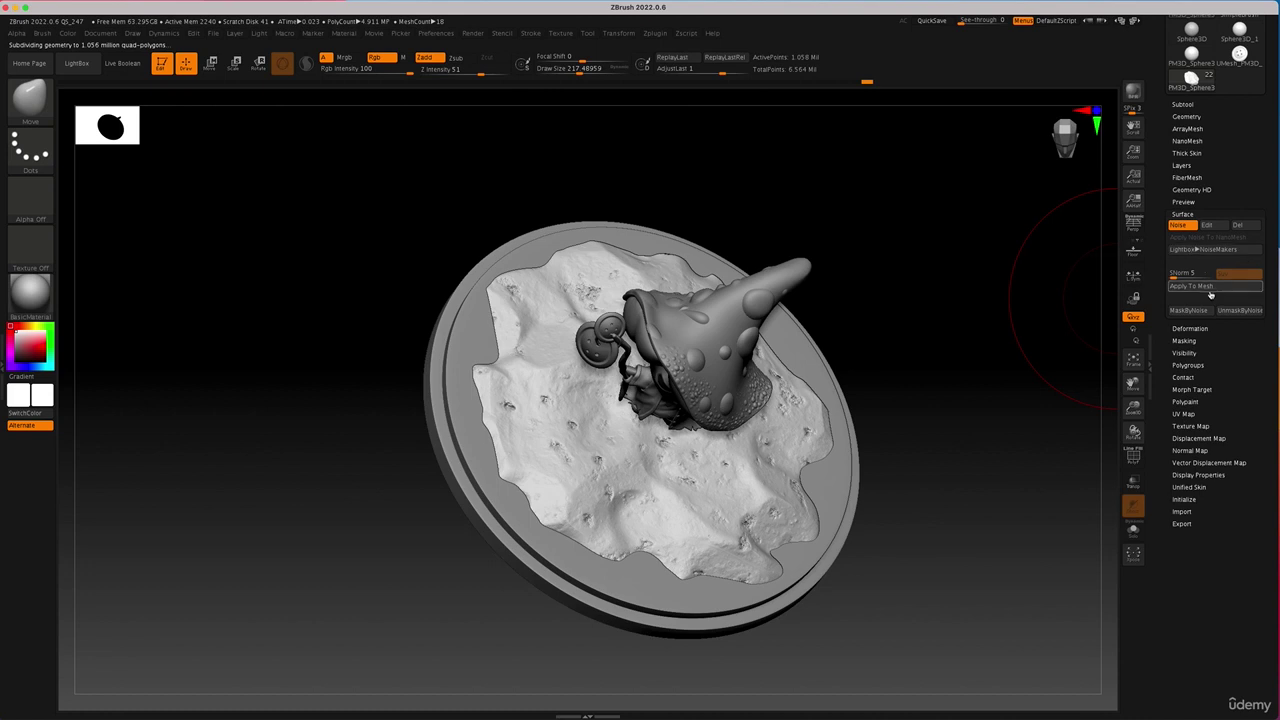
left_click(1209, 291)
left_click_drag(975, 390, 954, 393)
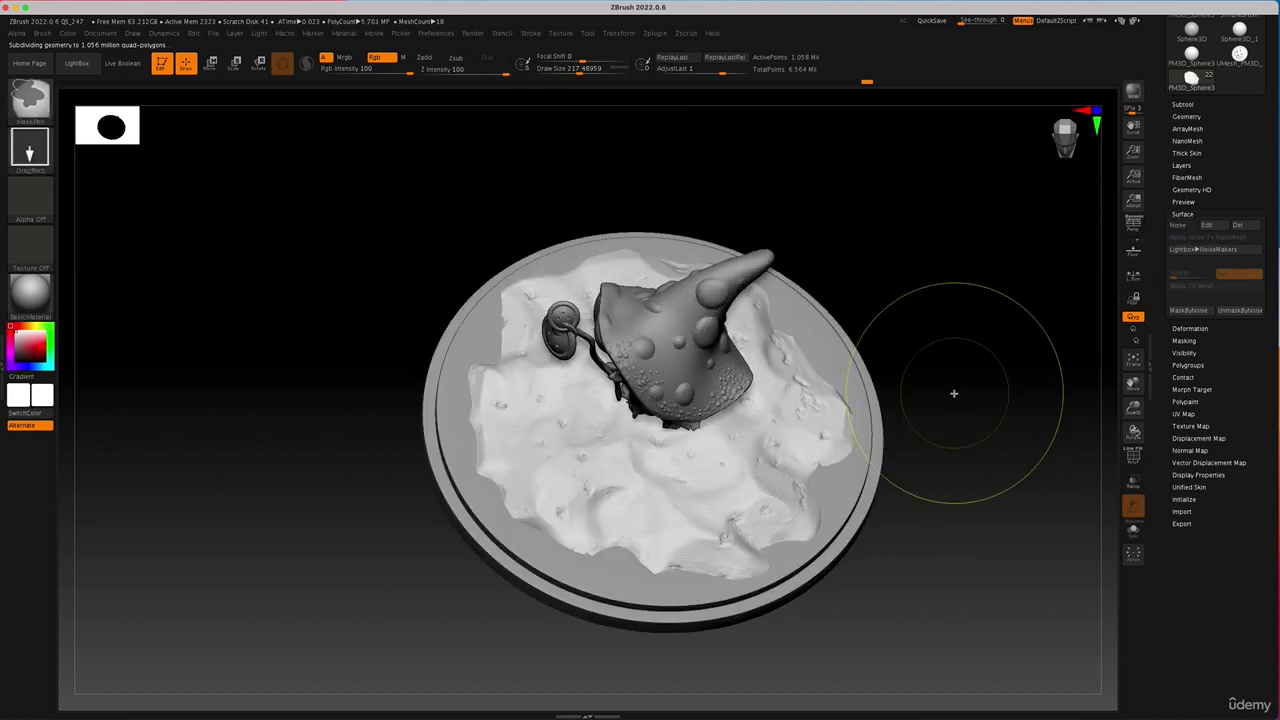
key("ctrl+z")
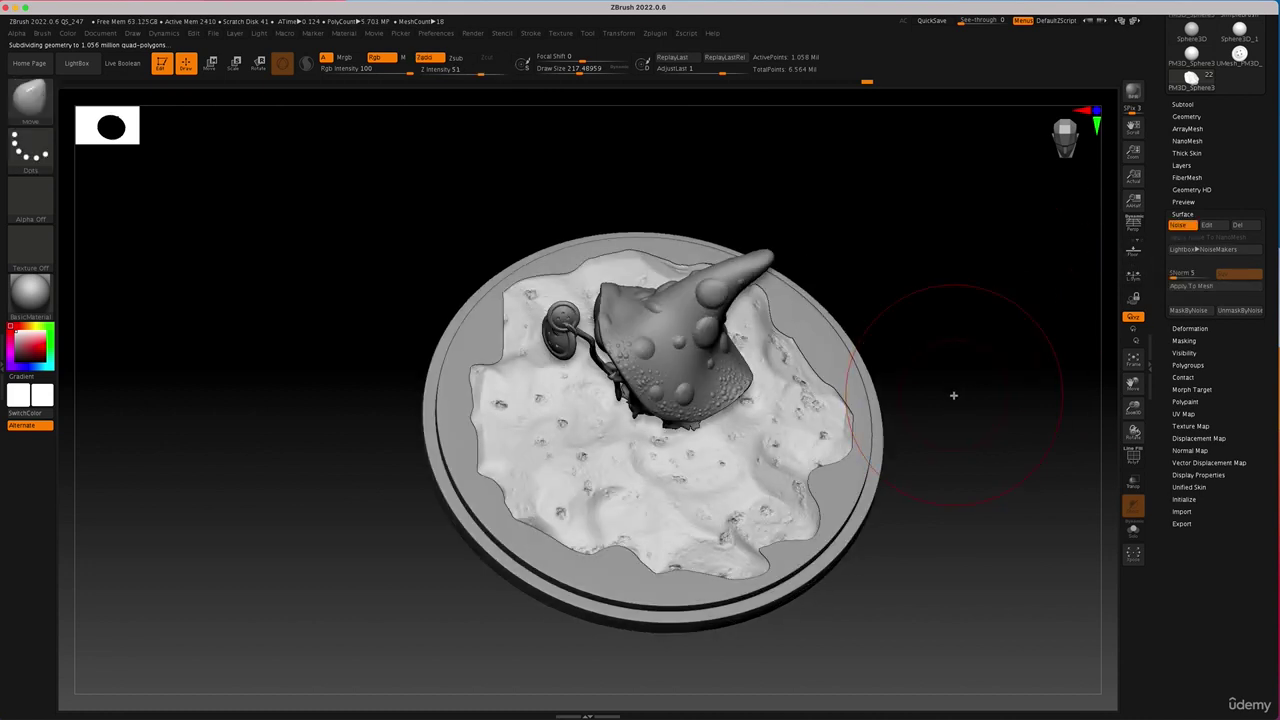
Mask the ground by the noise and sculpt pitted rock detail across its front and back with the ClayTubes brush.
left_click(1189, 311)
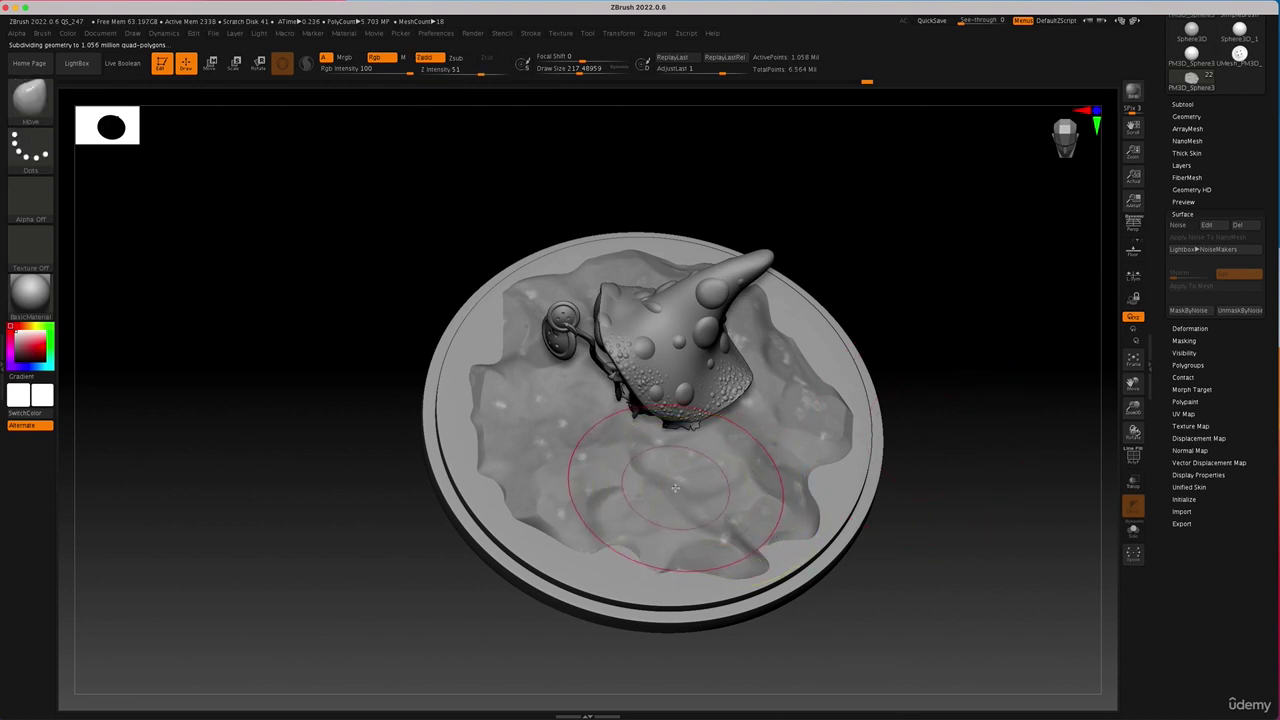
key("b")
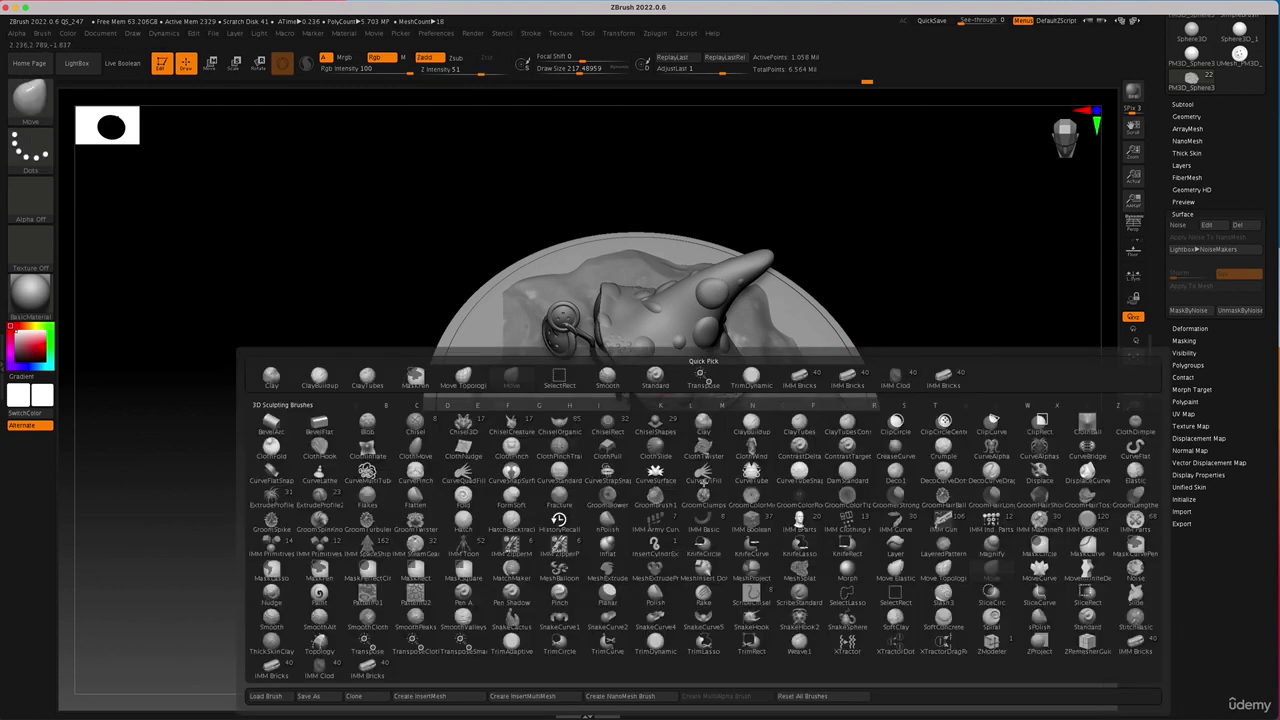
key("c")
key("t")
mouse_move(722, 488)
left_mouse_down()
mouse_move(590, 470)
mouse_move(700, 478)
mouse_move(728, 462)
mouse_move(692, 359)
mouse_move(590, 345)
mouse_move(646, 412)
mouse_move(718, 412)
mouse_move(618, 438)
left_mouse_up()
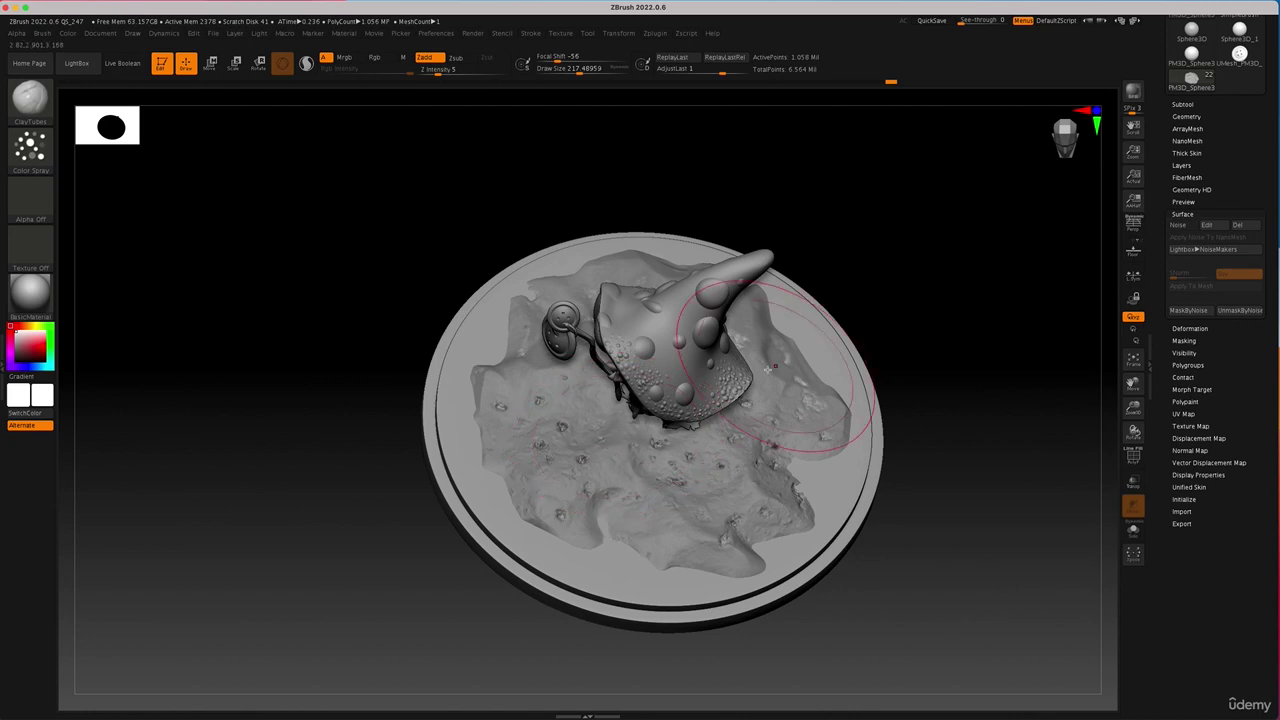
key("ctrl+z")
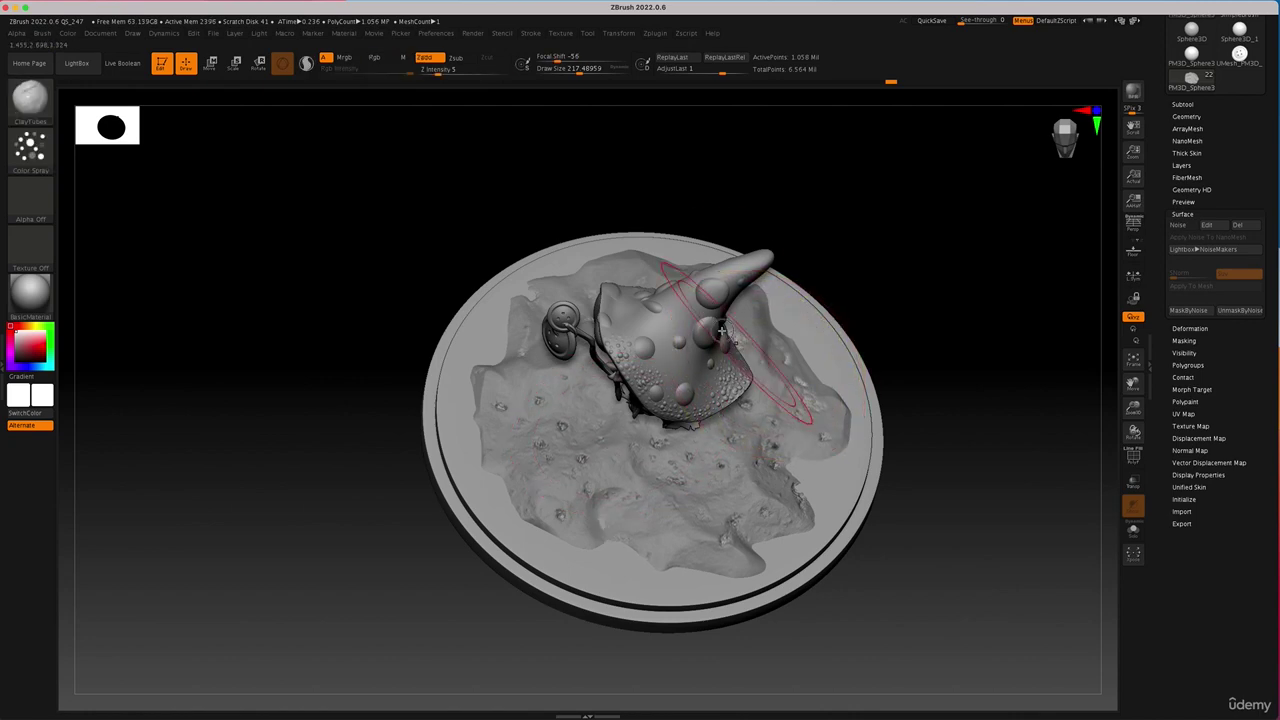
mouse_move(908, 266)
left_mouse_down()
mouse_move(997, 360)
mouse_move(741, 318)
mouse_move(606, 316)
left_mouse_up()
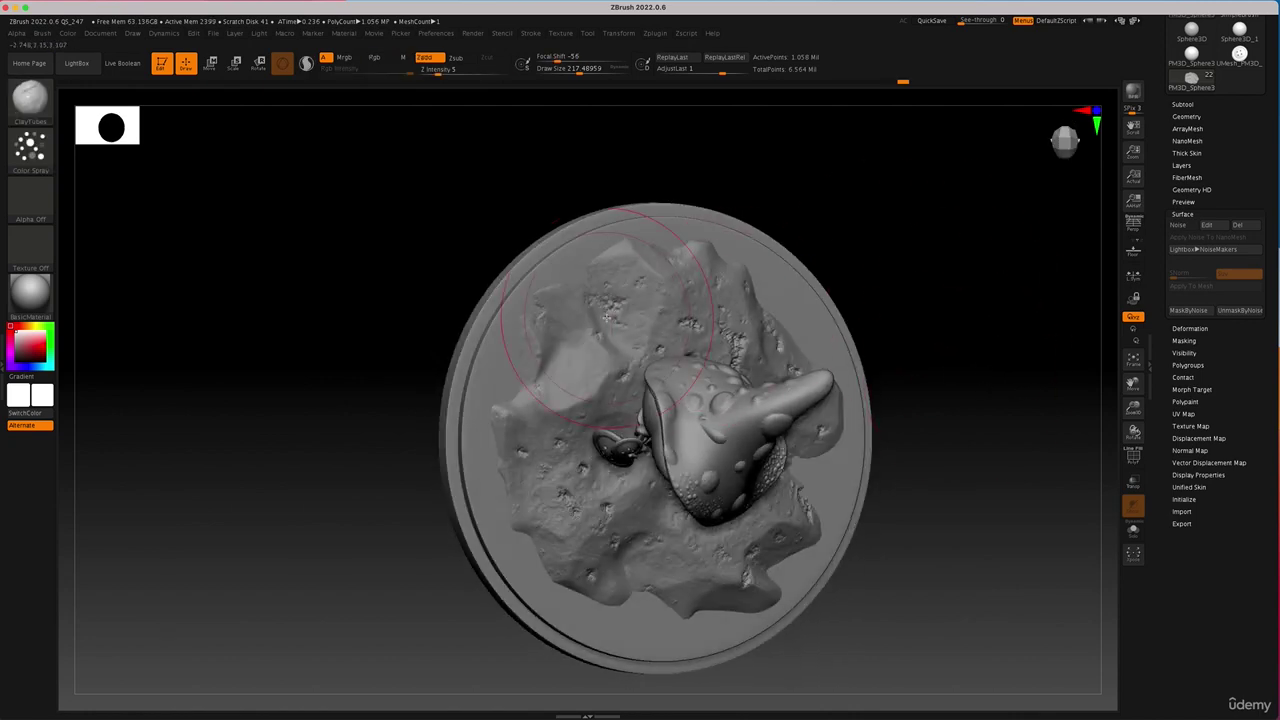
left_click_drag(954, 437, 957, 394)
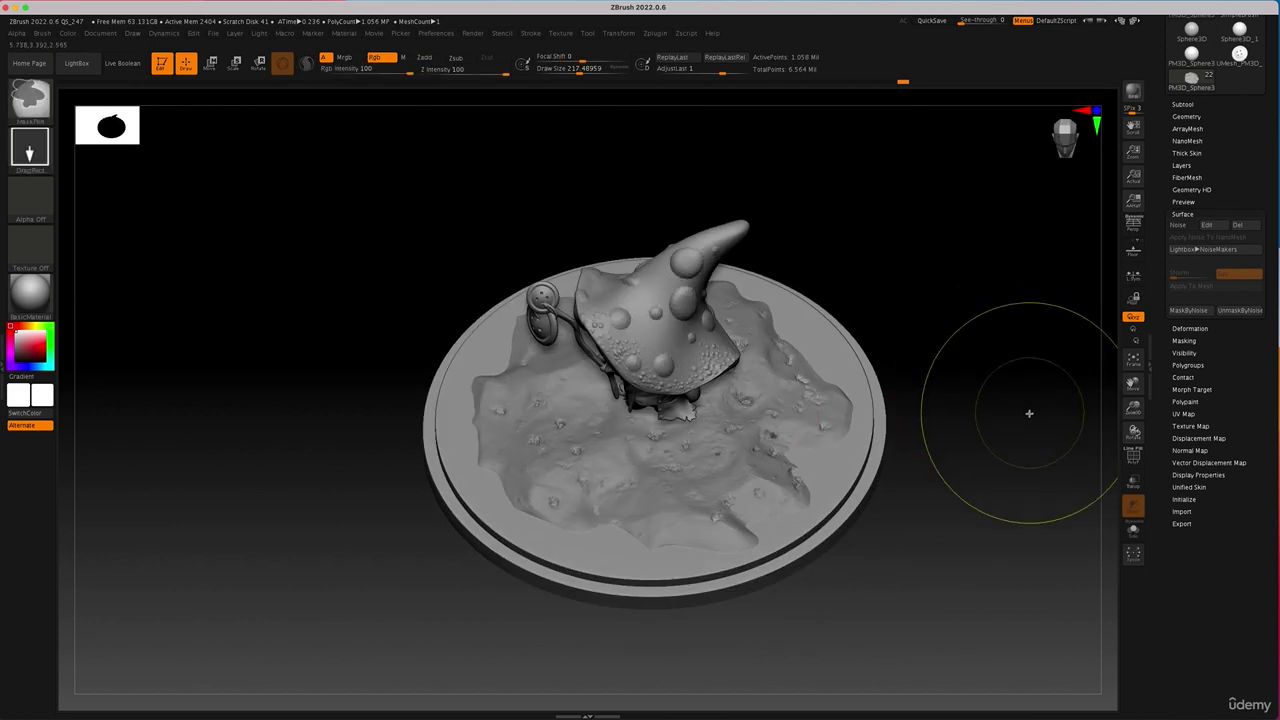
Smooth the pitted rock detail across the ground and invert the ground's mask.
mouse_move(582, 426)
left_mouse_down("shift")
mouse_move(591, 451)
mouse_move(640, 445)
left_mouse_up("shift")
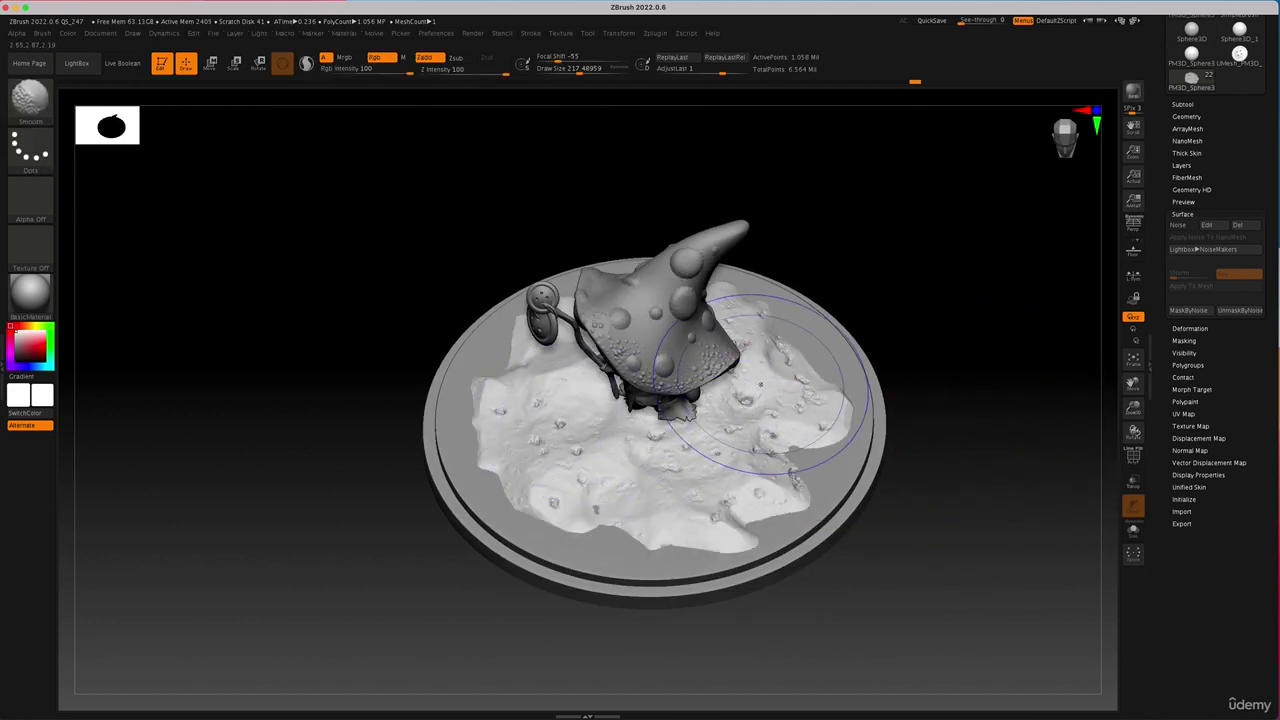
left_click(900, 405, "ctrl")
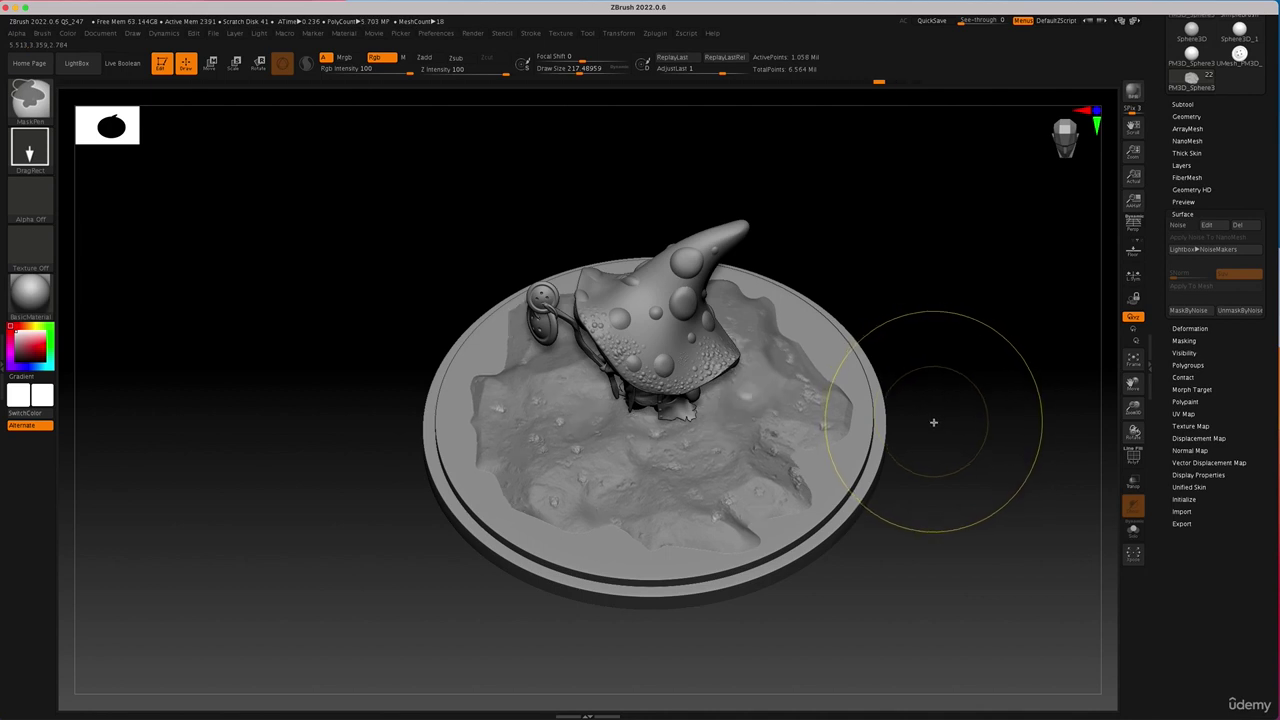
Lower the ground slightly toward the display base with the Move gizmo, and clear its mask.
key("w")
left_click_drag(946, 448, 957, 431)
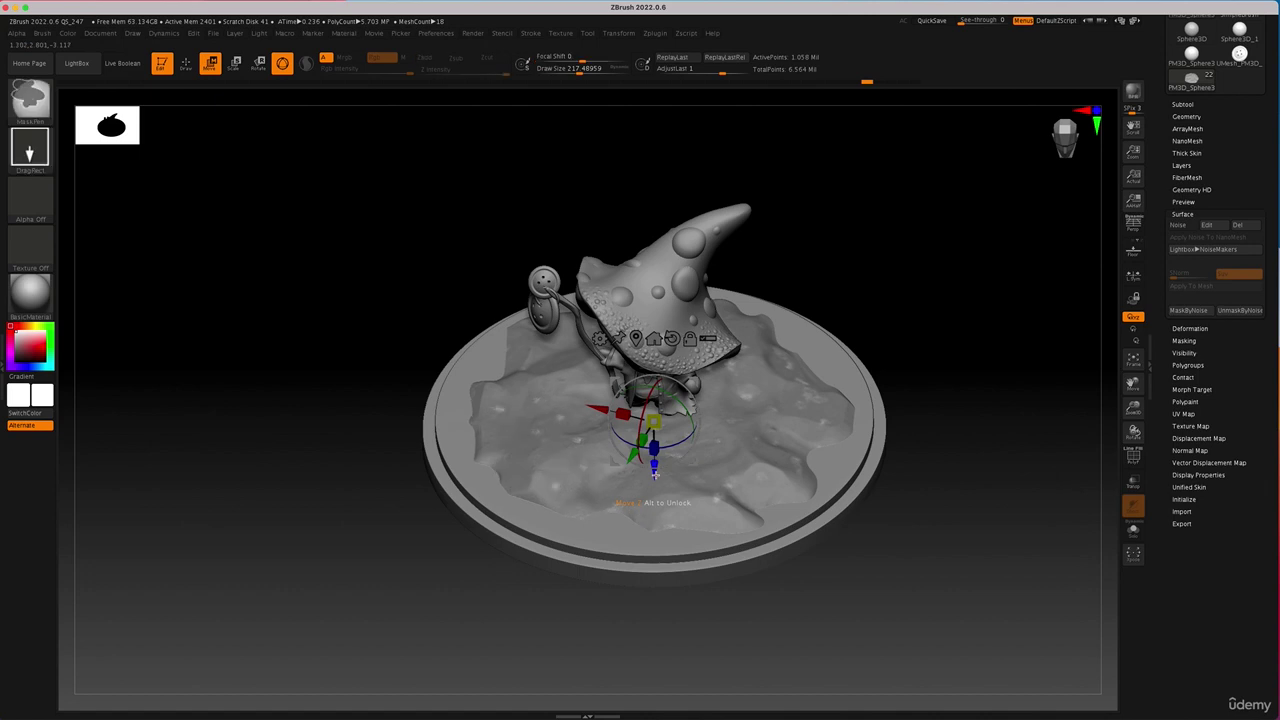
left_click_drag(654, 474, 654, 481)
mouse_move(927, 514)
left_mouse_down()
mouse_move(957, 517)
mouse_move(963, 503)
left_mouse_up()
key("q")
left_click_drag(932, 396, 959, 519, "ctrl")
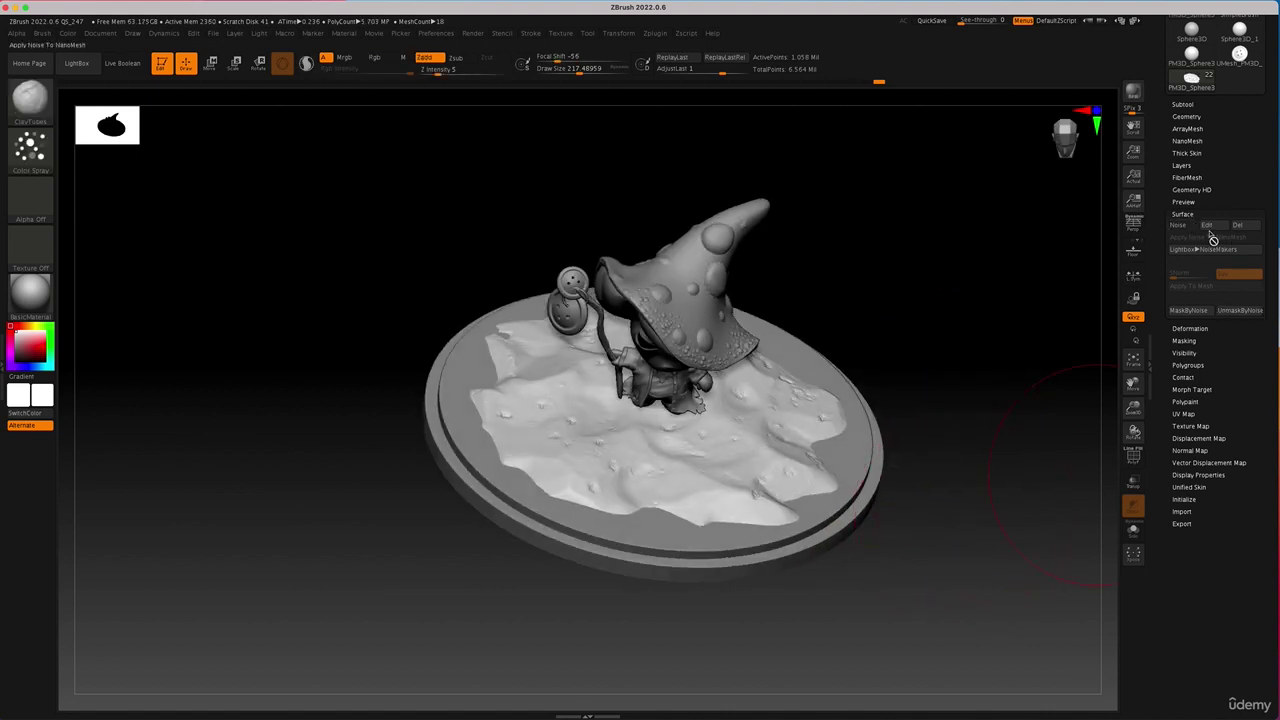
Re-enable the ground's surface noise, reset its noise curve, set noise scale 5.02075 and strength -0.00623, and accept the settings.
left_click(1180, 227)
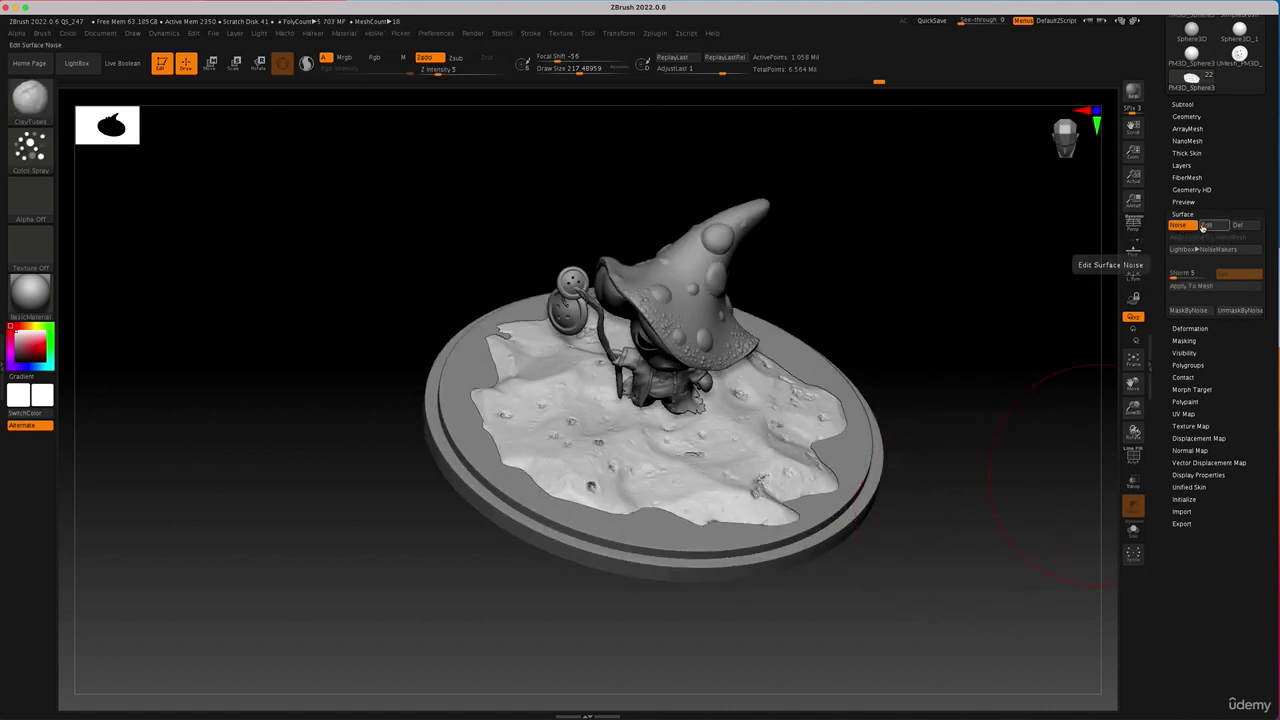
left_click(1207, 226)
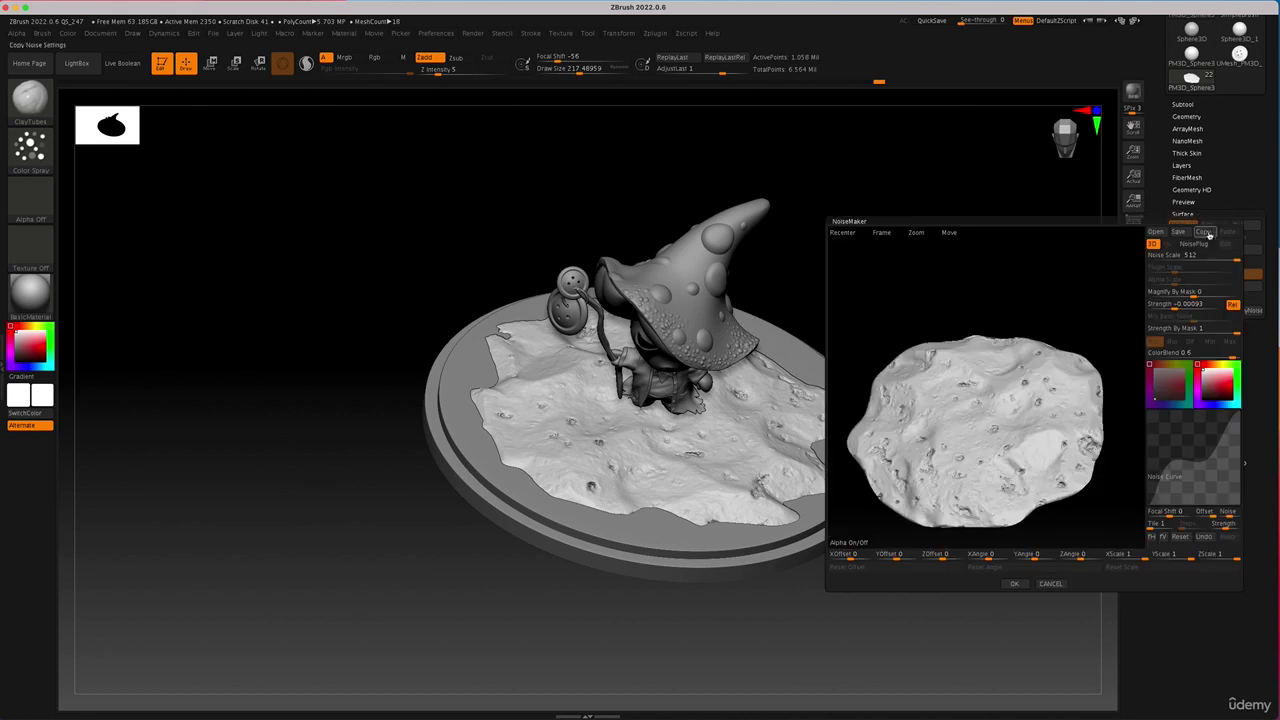
left_click(1182, 537)
left_click_drag(1234, 258, 1156, 306)
left_click_drag(1185, 256, 1173, 309)
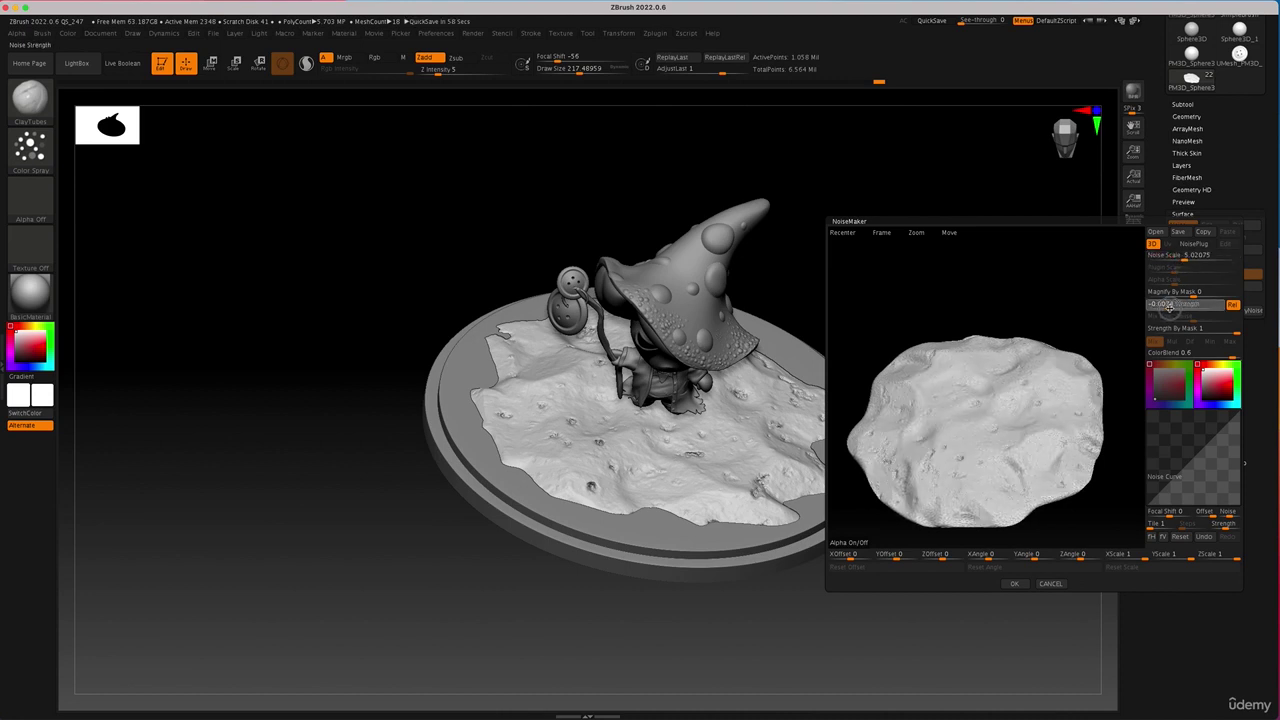
left_click_drag(1170, 308, 1172, 308)
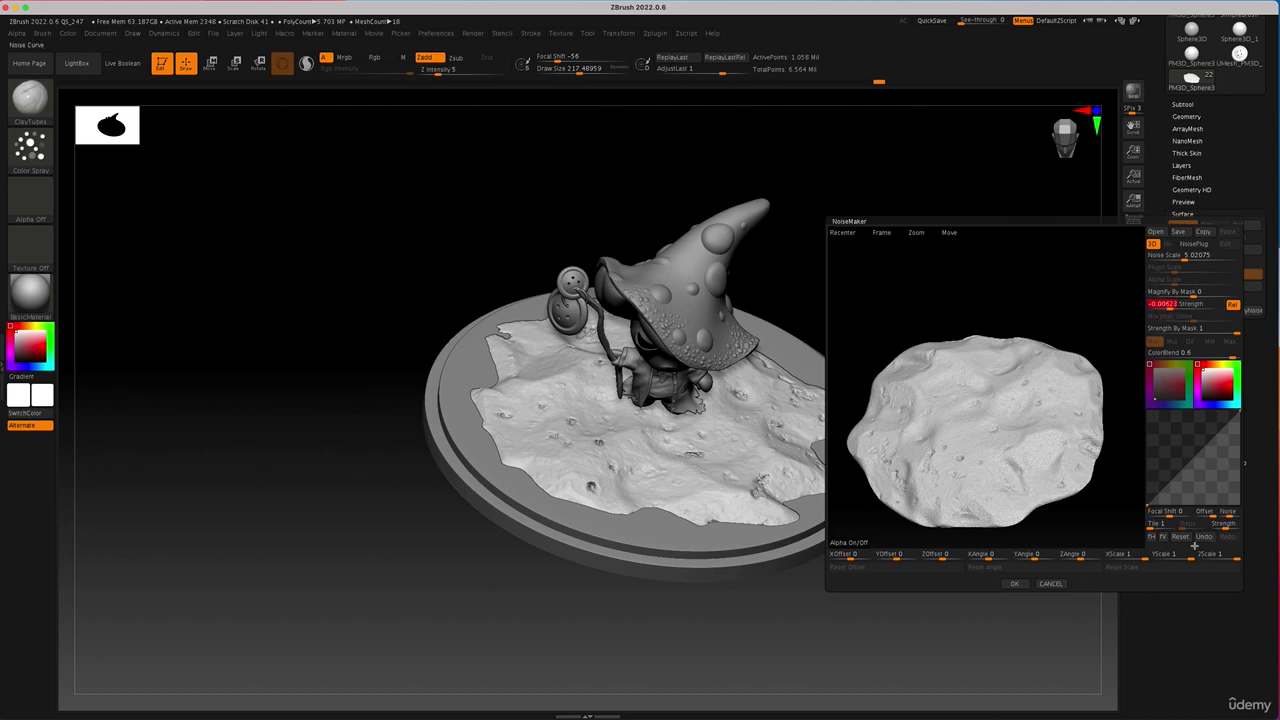
left_click(1017, 585)
Apply the fine surface noise to the ground mesh.
left_click_drag(1014, 554, 1133, 382)
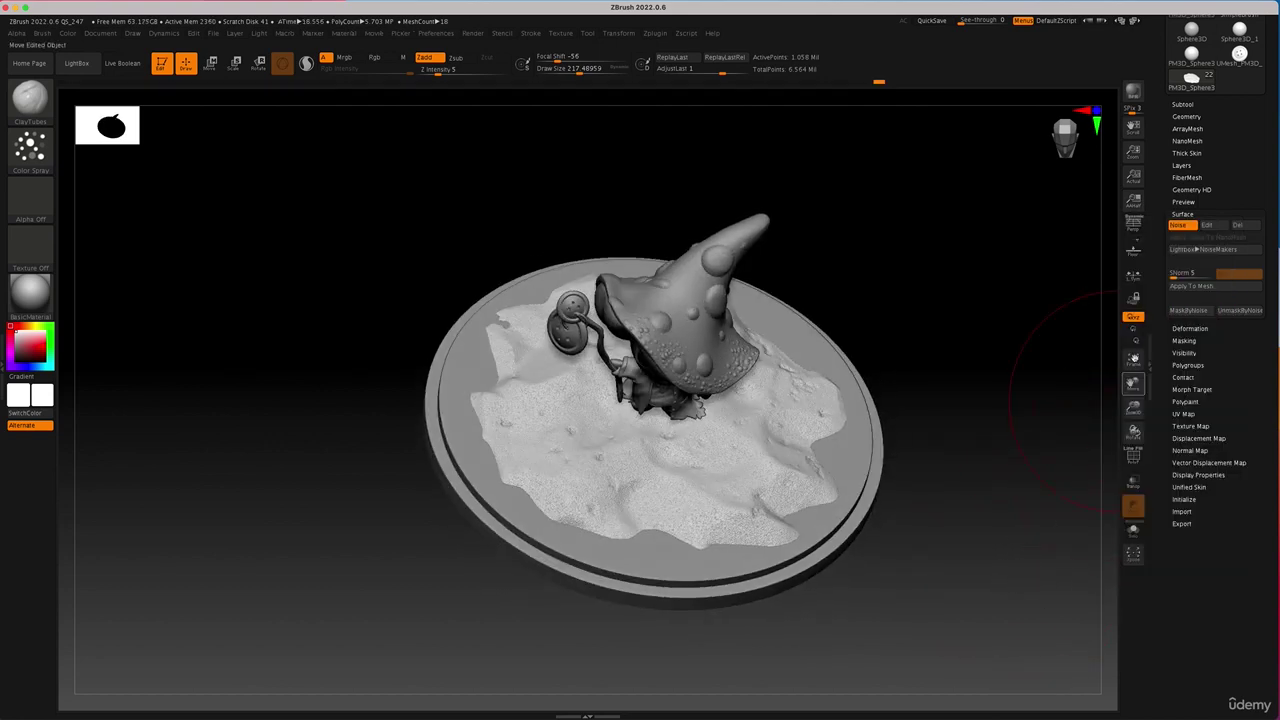
left_click(1195, 286)
left_click_drag(1014, 380, 1014, 396)
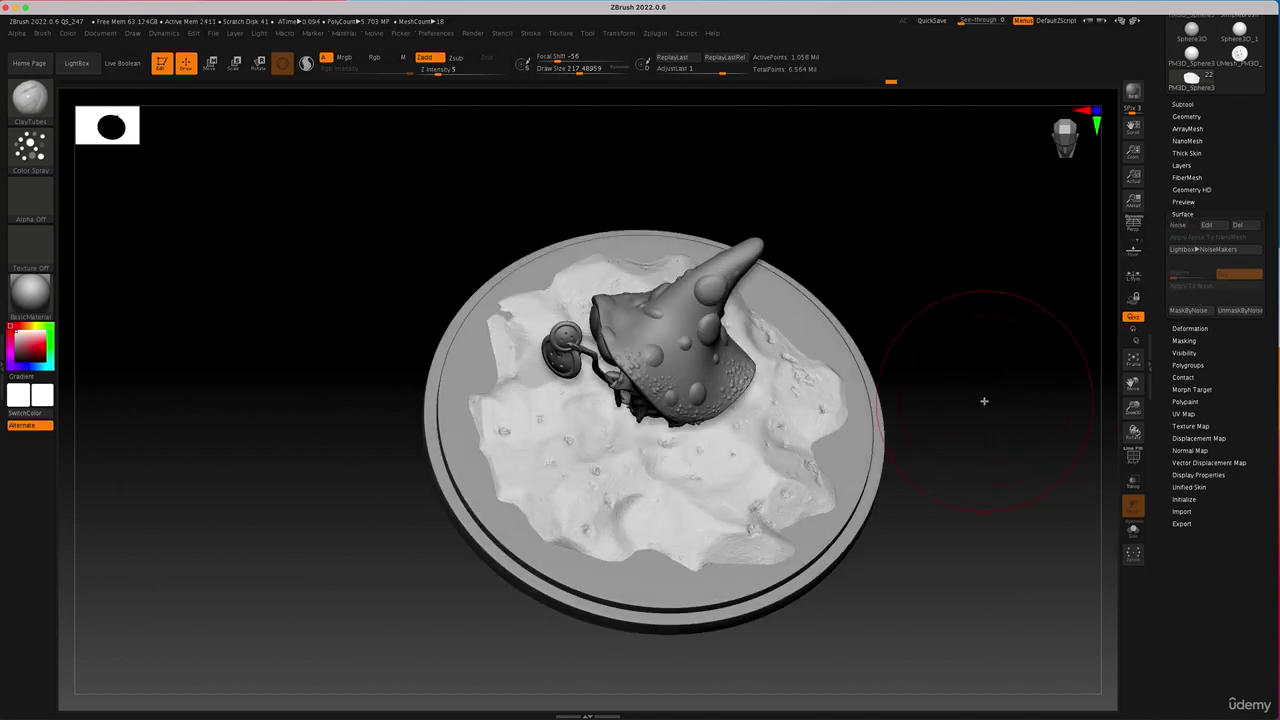
Pull two recesses in the ground's right-hand outline outward toward the base rim with the Move brush.
mouse_move(946, 486)
left_mouse_down()
mouse_move(966, 432)
mouse_move(957, 420)
mouse_move(940, 457)
mouse_move(782, 272)
left_mouse_up()
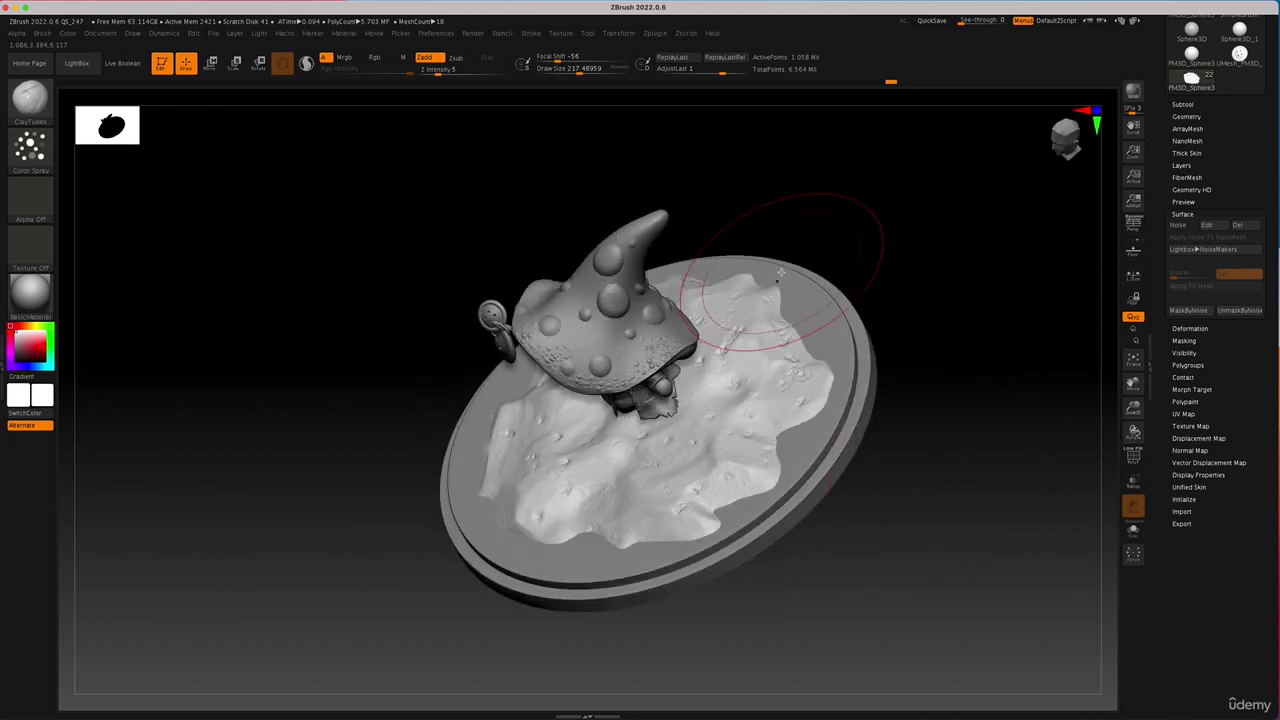
key("b")
key("m")
key("v")
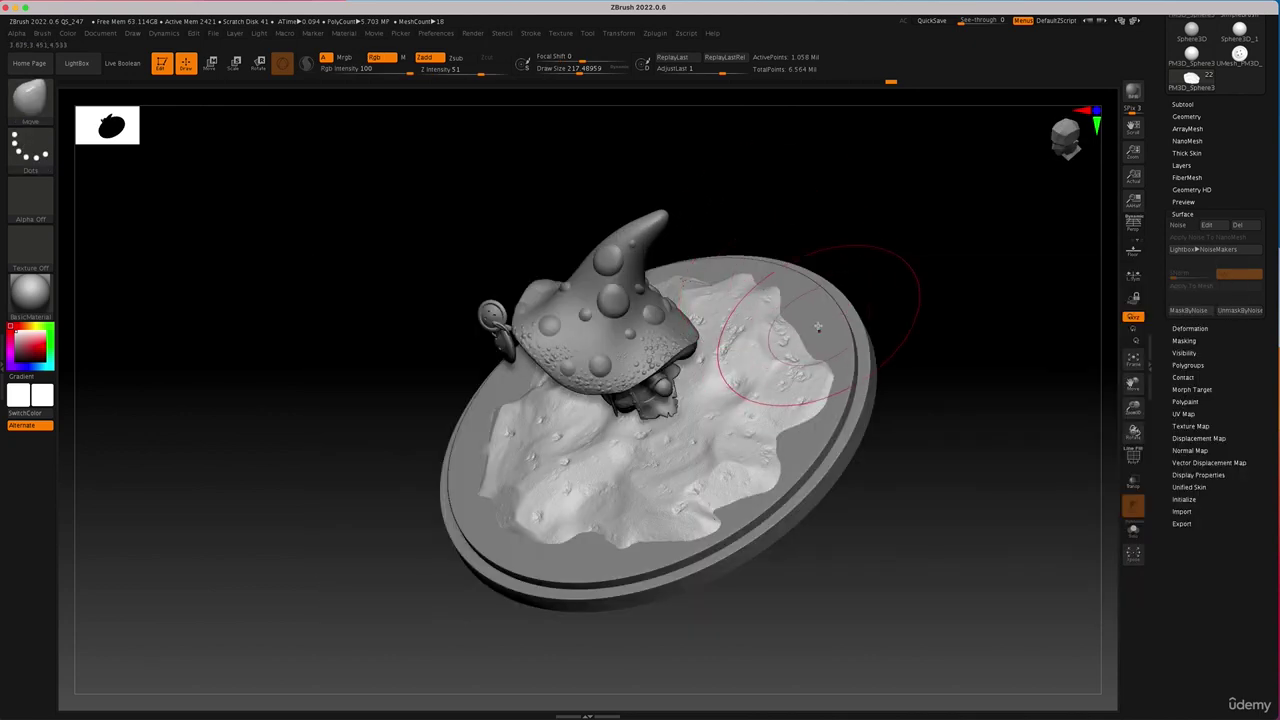
mouse_move(788, 326)
left_mouse_down()
mouse_move(808, 316)
mouse_move(828, 339)
left_mouse_up()
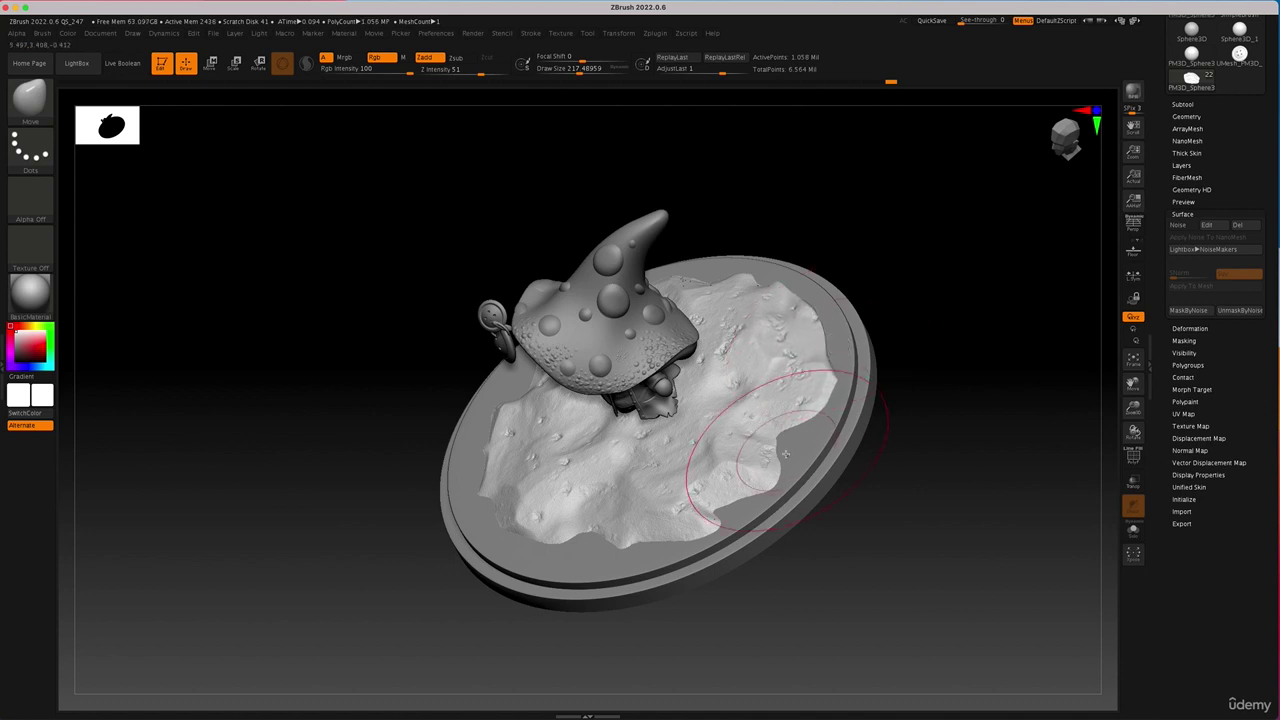
left_click_drag(776, 450, 791, 456)
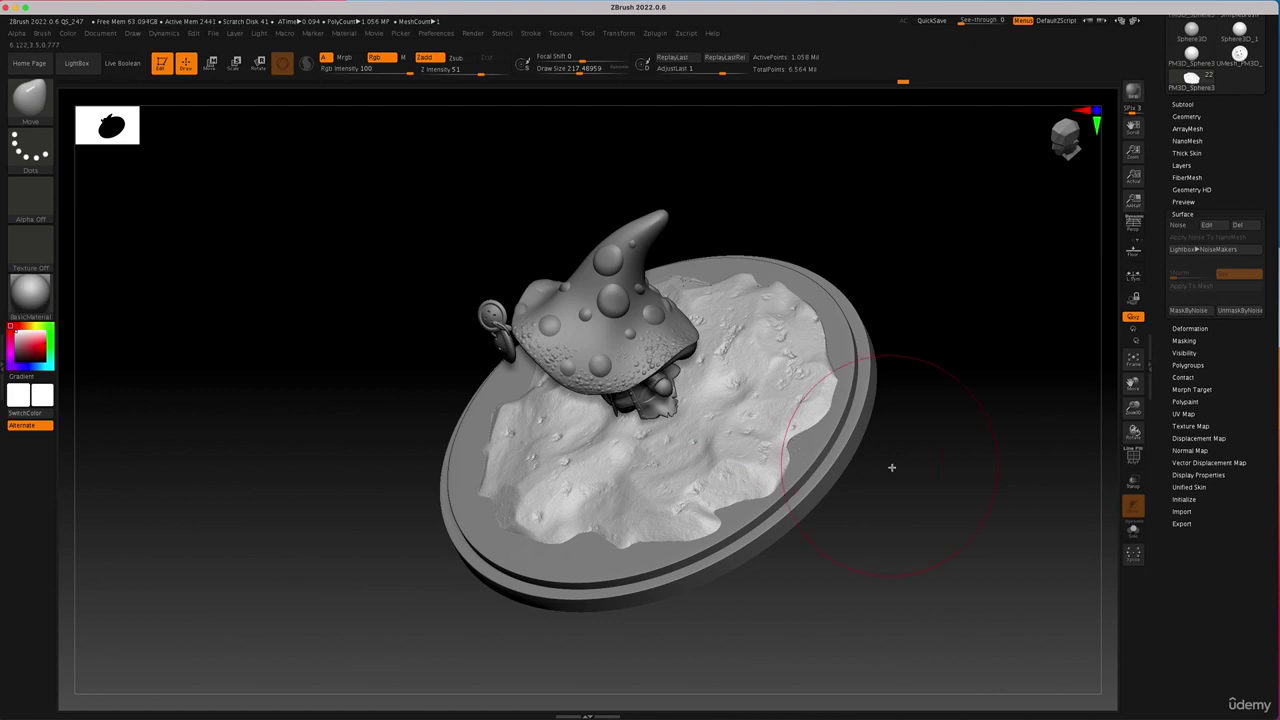
Reshape the ground's front, left and rear edges with the Move brush, pulling them outward toward the base rim.
left_click_drag(892, 467, 931, 463)
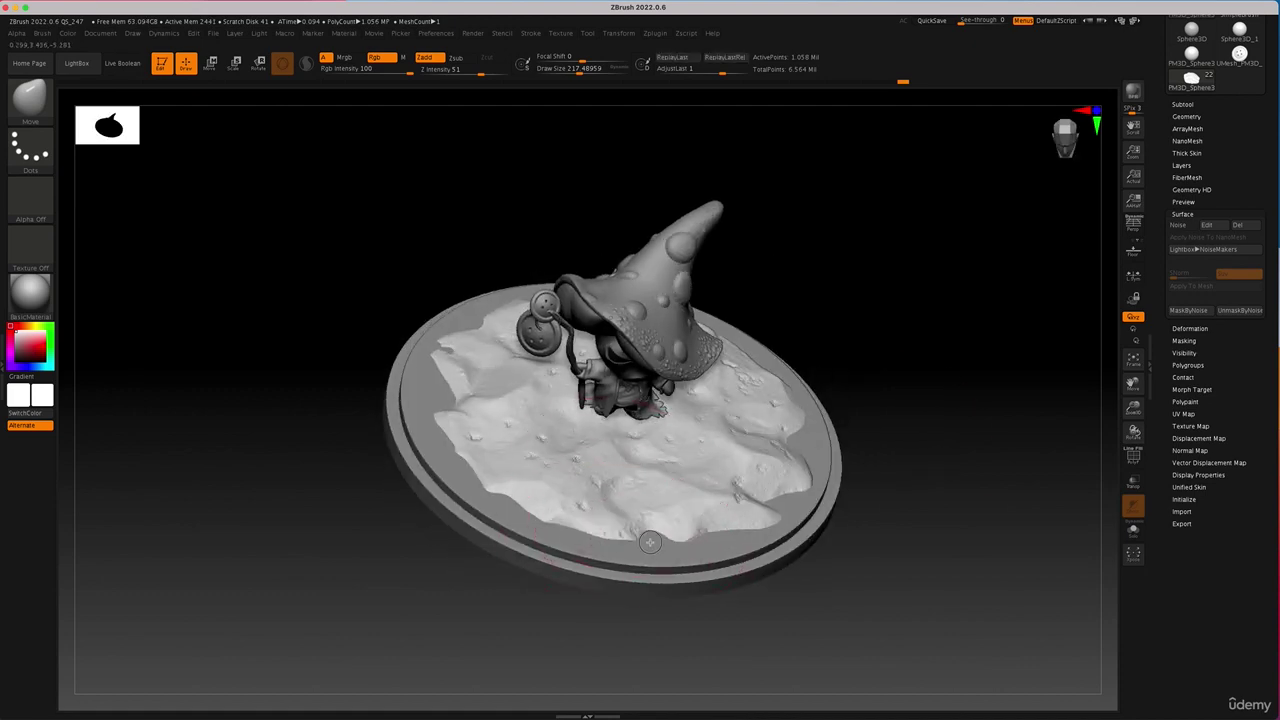
mouse_move(652, 537)
left_mouse_down()
mouse_move(666, 562)
mouse_move(665, 544)
left_mouse_up()
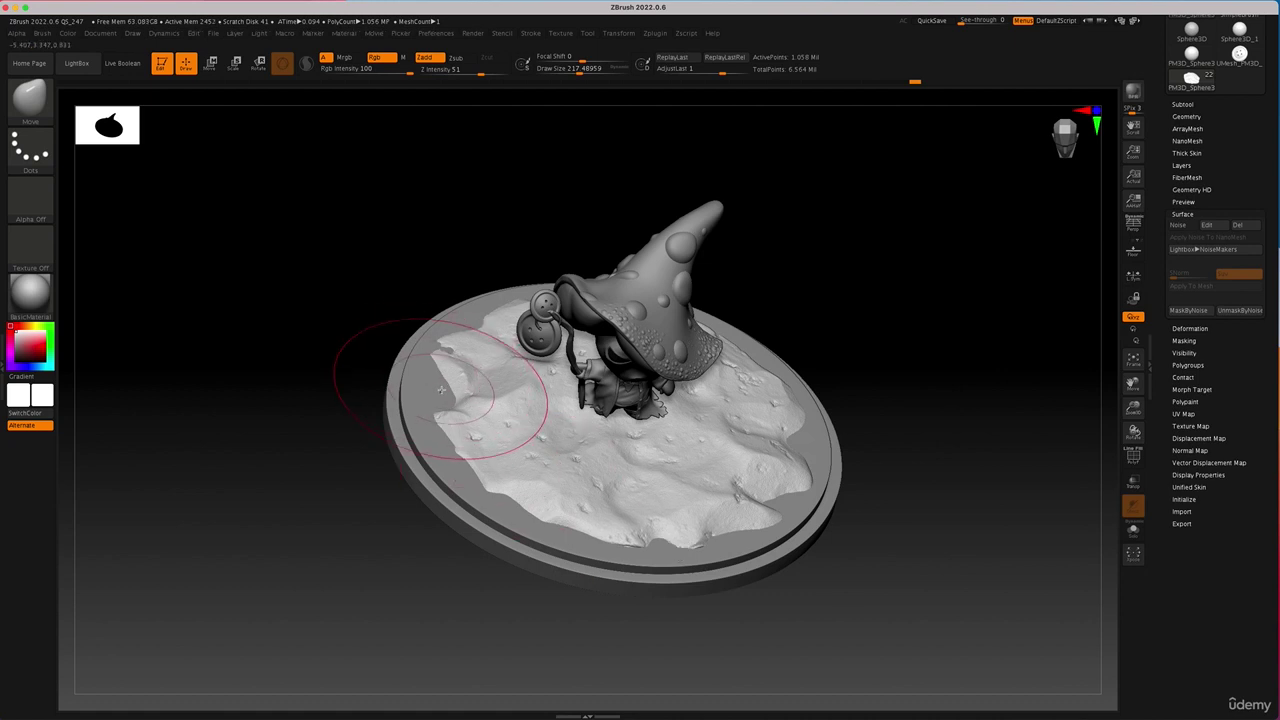
left_click_drag(446, 386, 416, 393)
left_click_drag(484, 325, 468, 313)
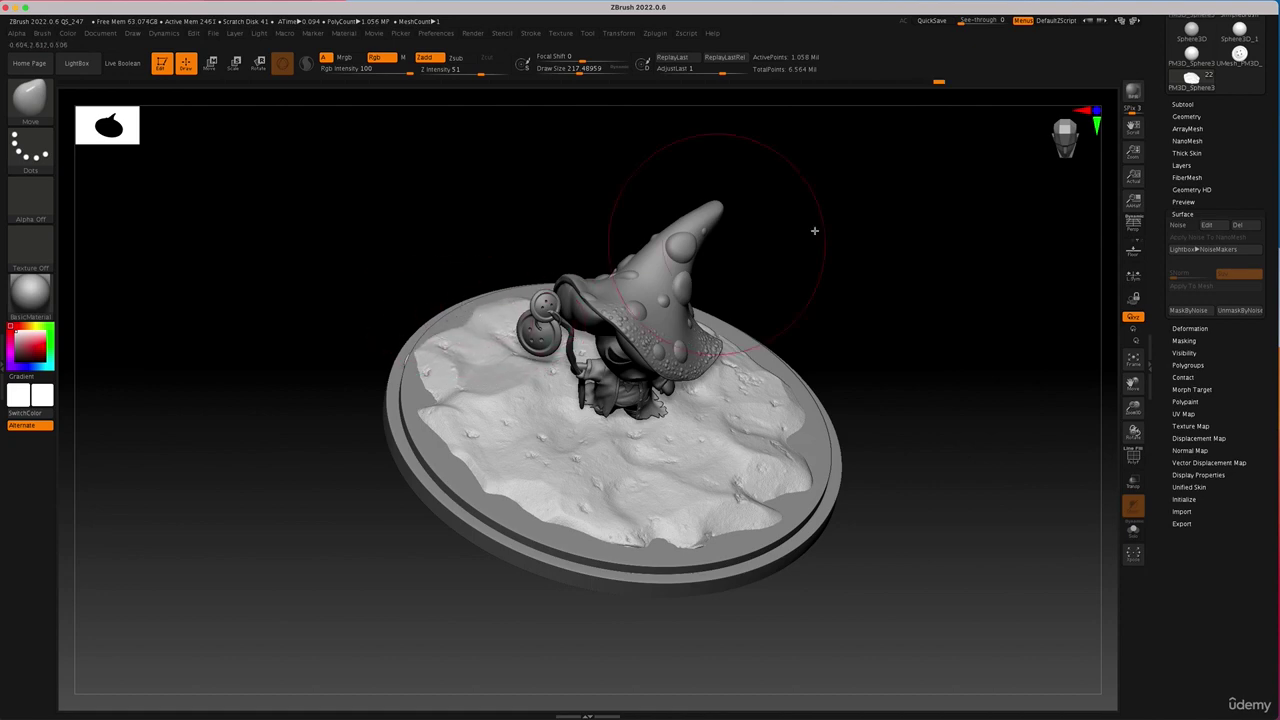
left_click_drag(815, 231, 953, 324)
left_click_drag(581, 281, 579, 263)
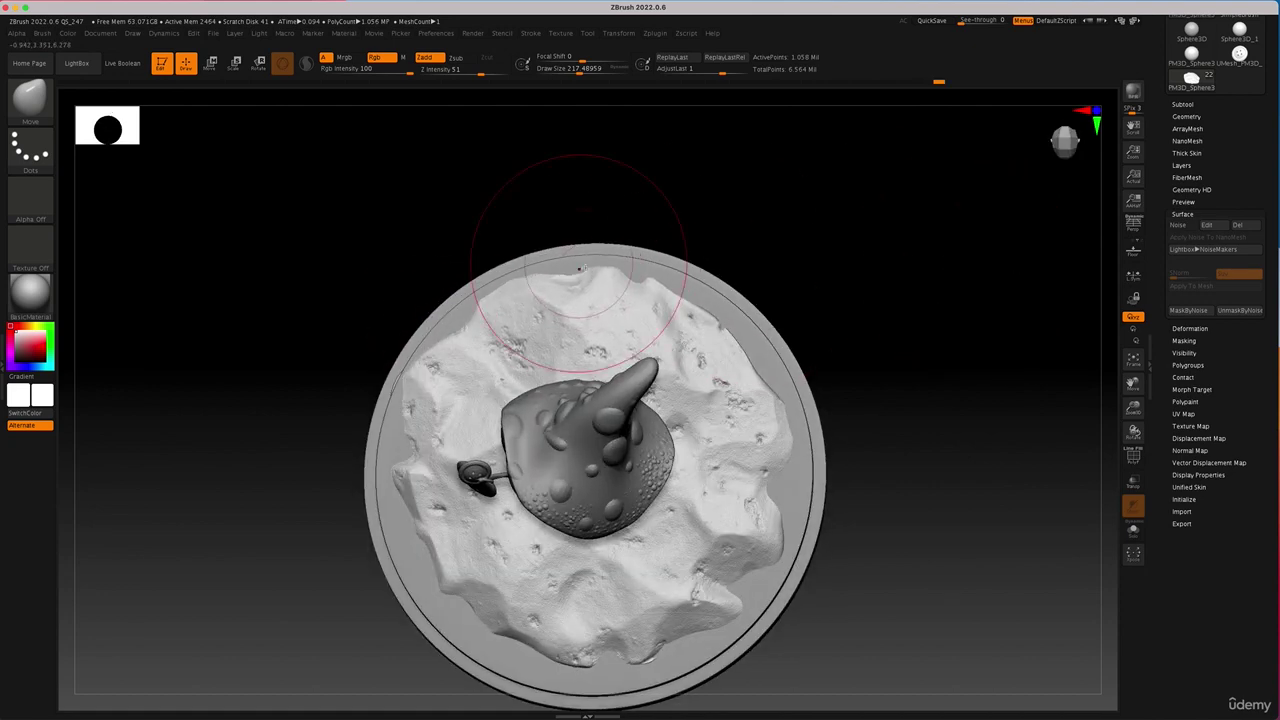
mouse_move(780, 295)
left_mouse_down()
mouse_move(834, 289)
mouse_move(849, 266)
mouse_move(889, 320)
mouse_move(903, 289)
mouse_move(870, 308)
left_mouse_up()
key("ctrl")
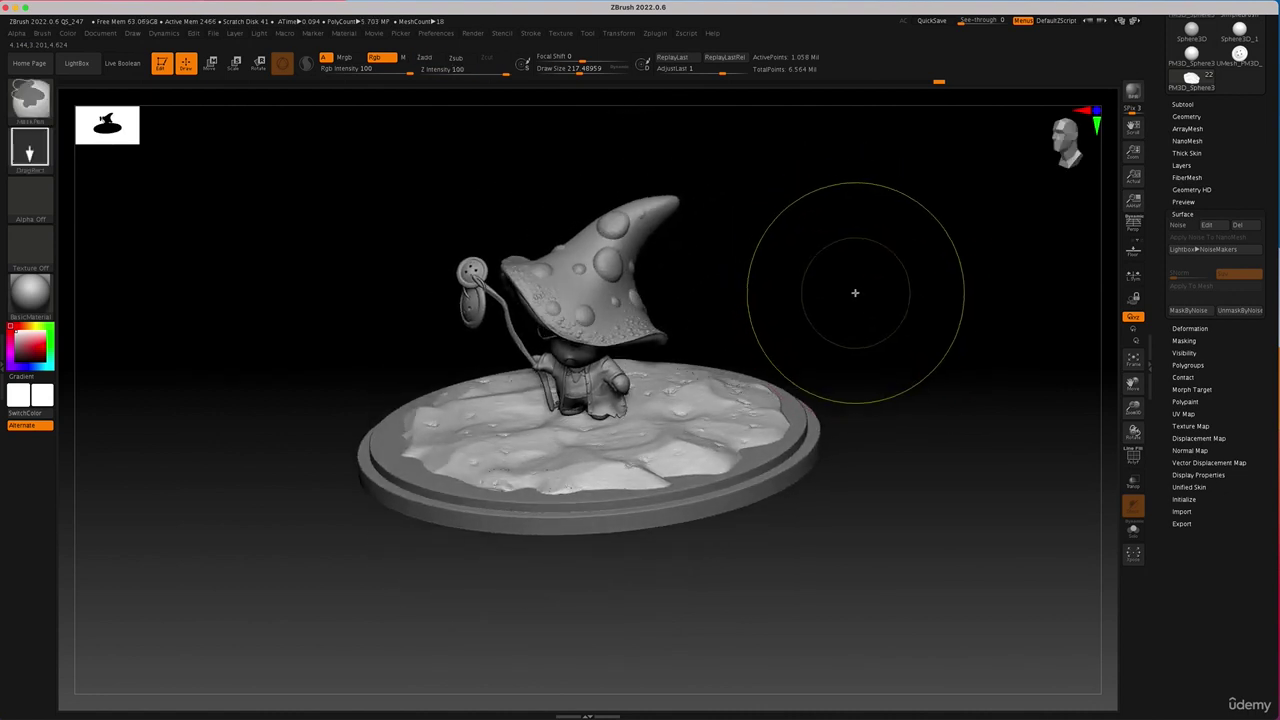